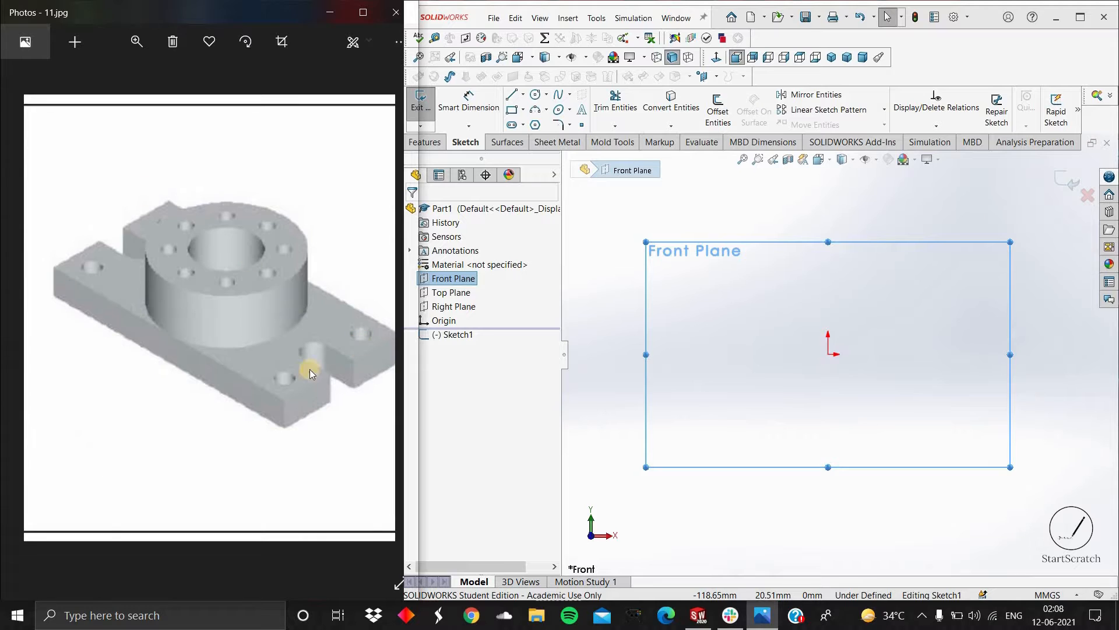
Sketch a corner rectangle from the origin, about 424 mm wide and 206 mm high, for the base plate outline
left_click_drag(232, 318, 359, 323)
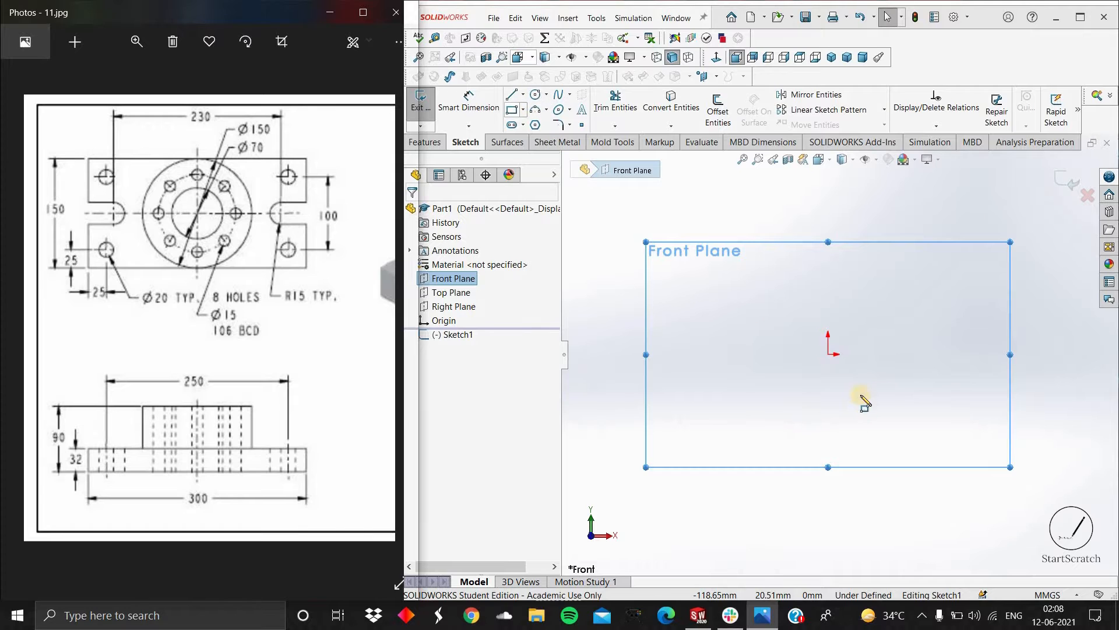
left_click(828, 354)
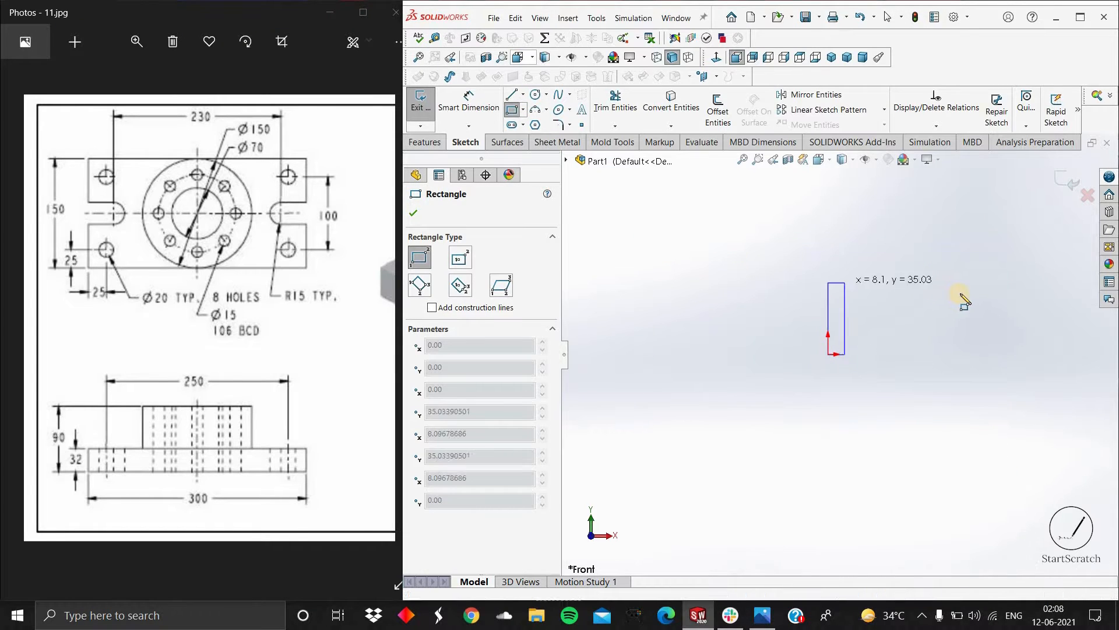
left_click(1038, 256)
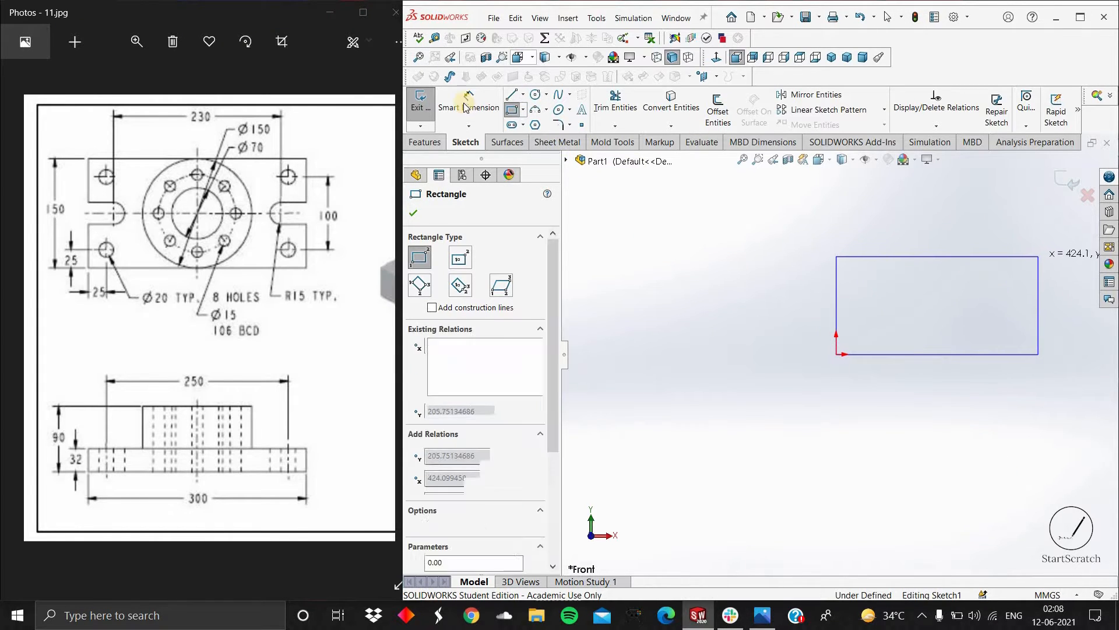
Dimension the base rectangle to 300 mm wide and 150 mm high
left_click(465, 106)
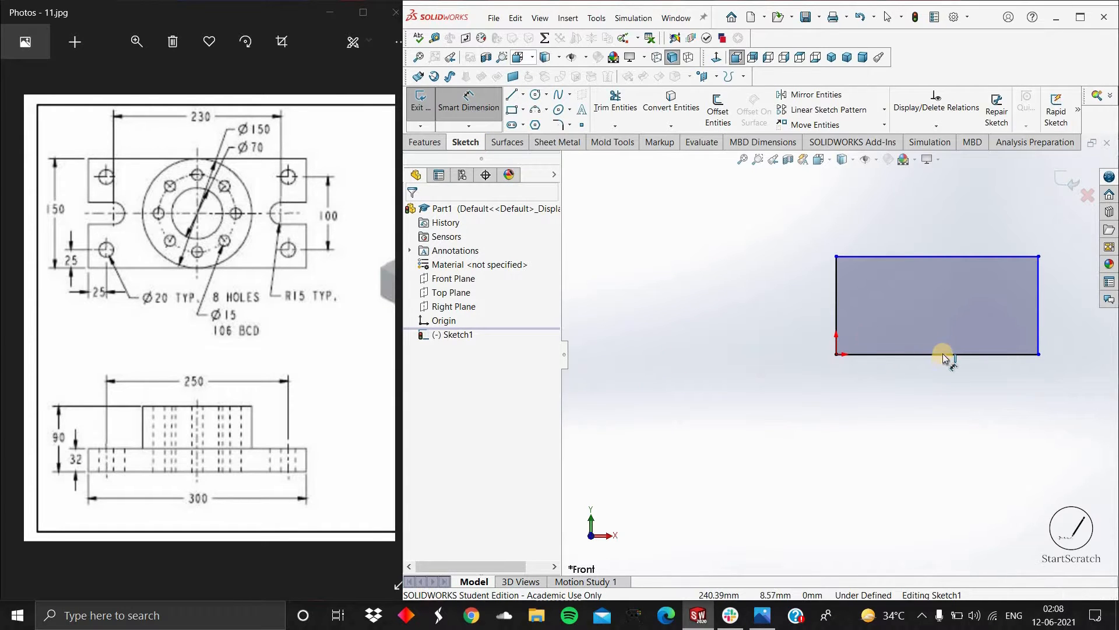
left_click(924, 356)
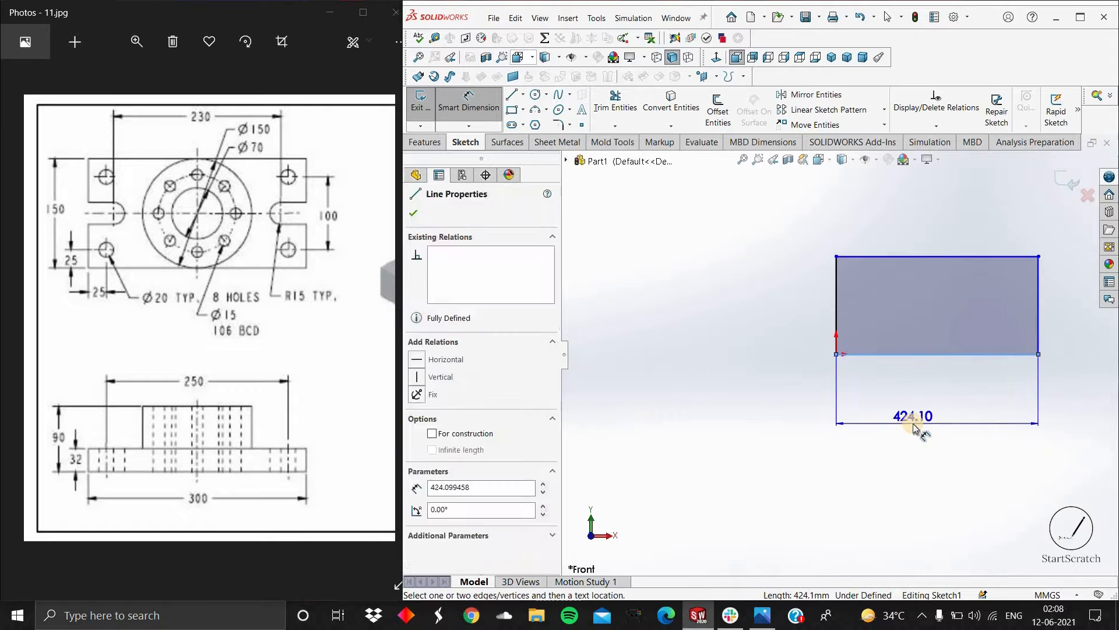
left_click(771, 419)
type("300")
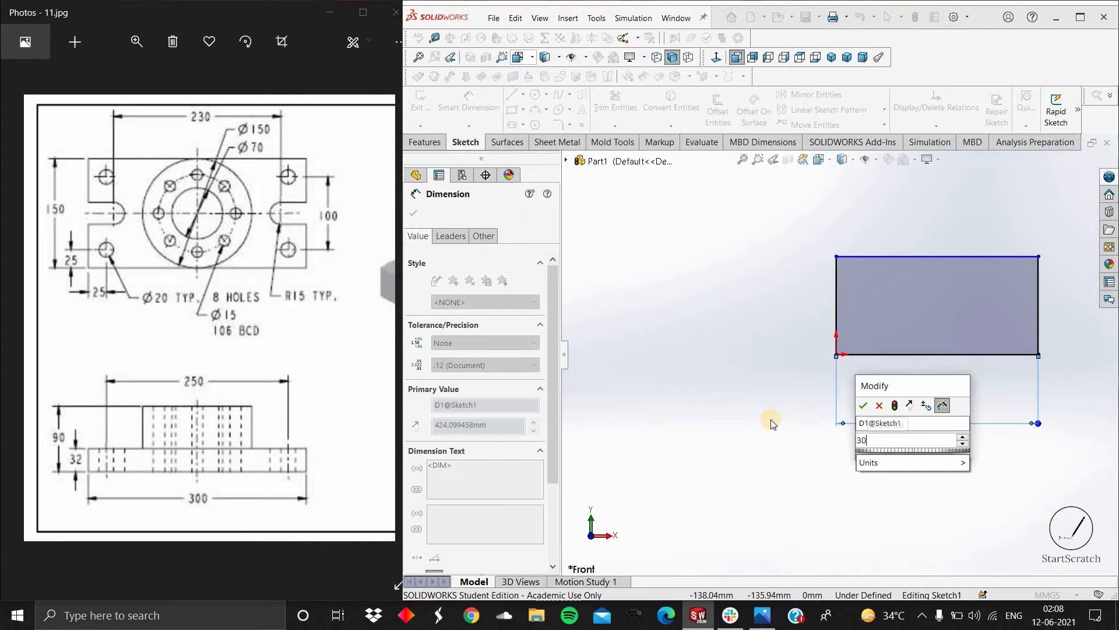
key("Return")
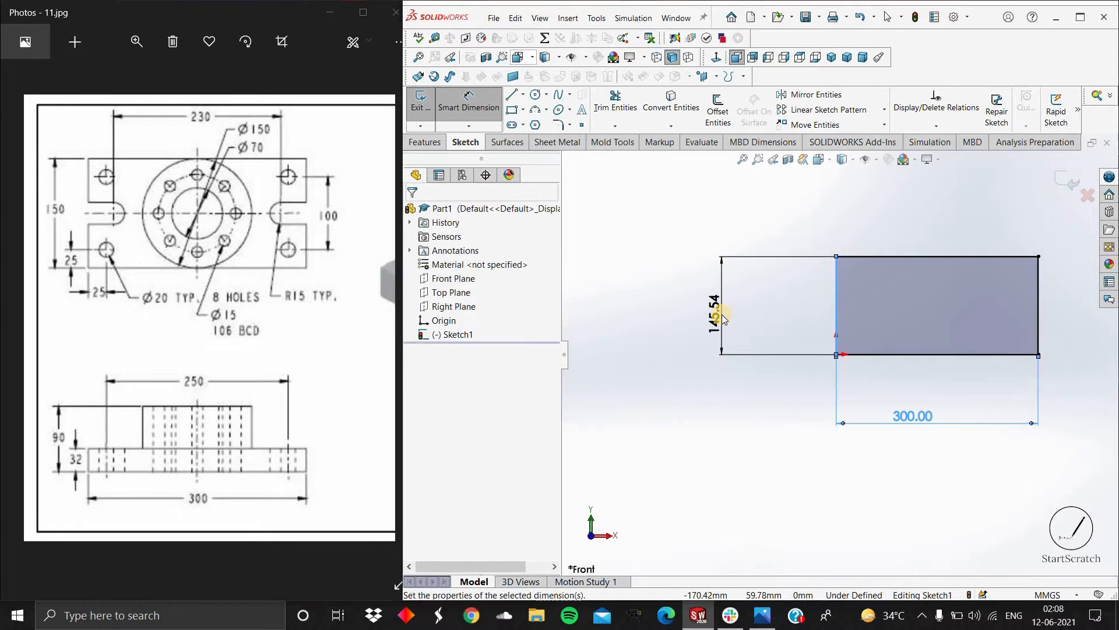
left_click(722, 309)
key("Return")
scroll(836, 354, "up", 3)
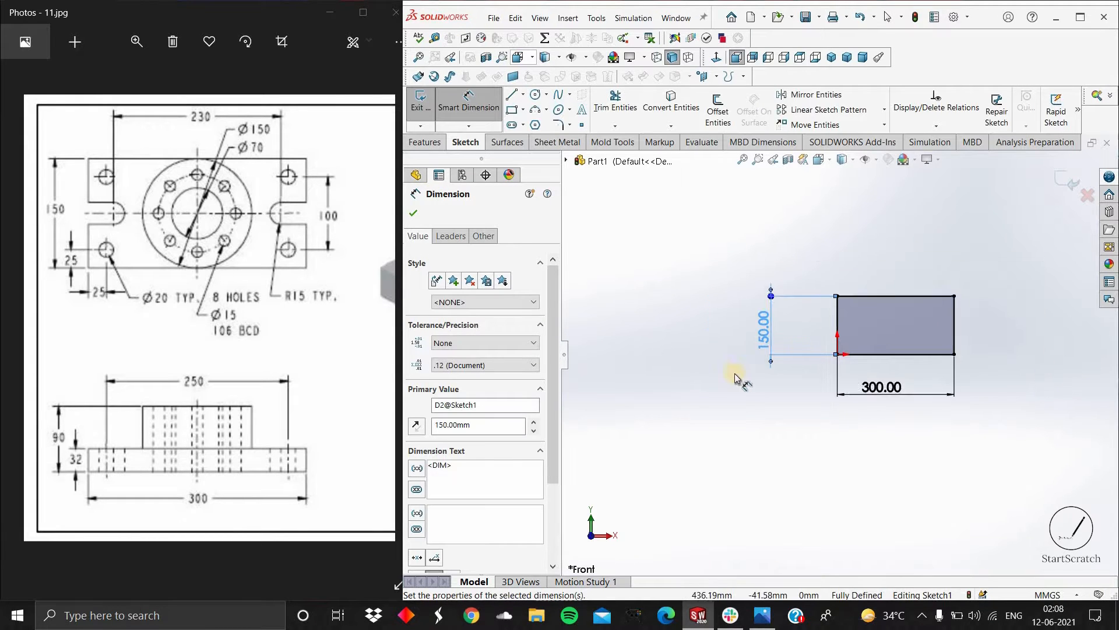
Draw a horizontal centerline between the midpoints of the base rectangle's two vertical edges
scroll(702, 397, "down", 2)
scroll(745, 337, "up", 2)
scroll(754, 331, "down", 3)
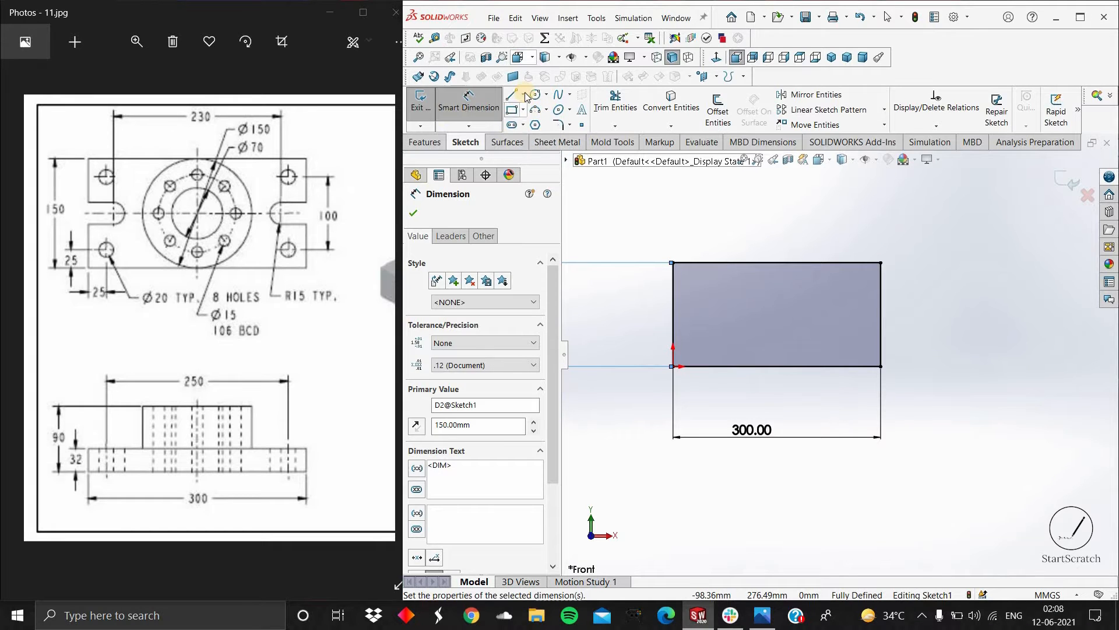
left_click(540, 124)
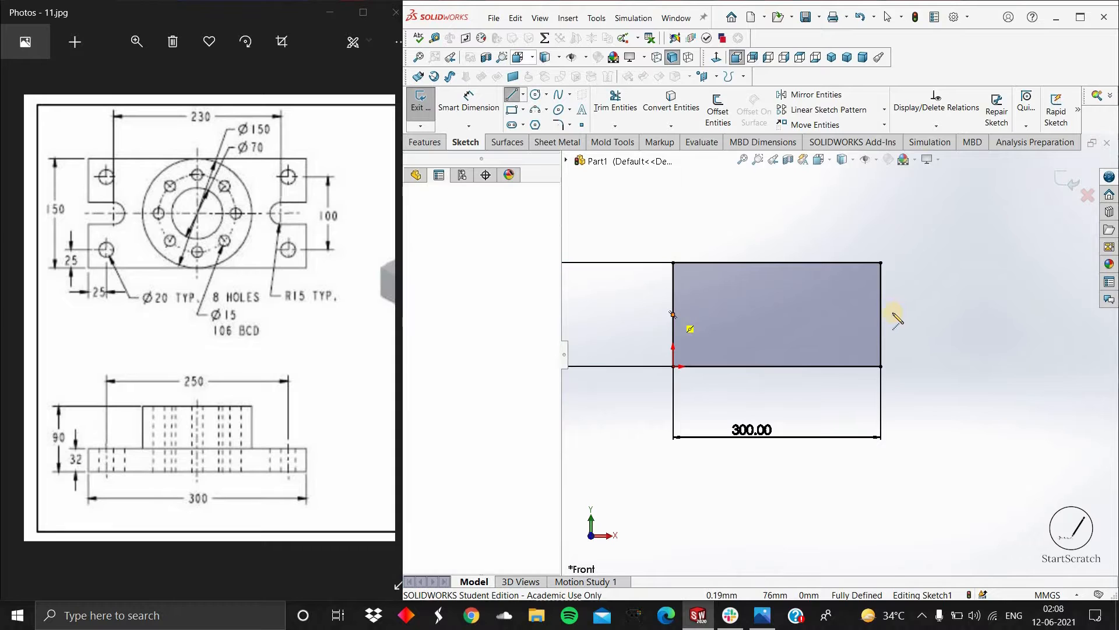
left_click(880, 314)
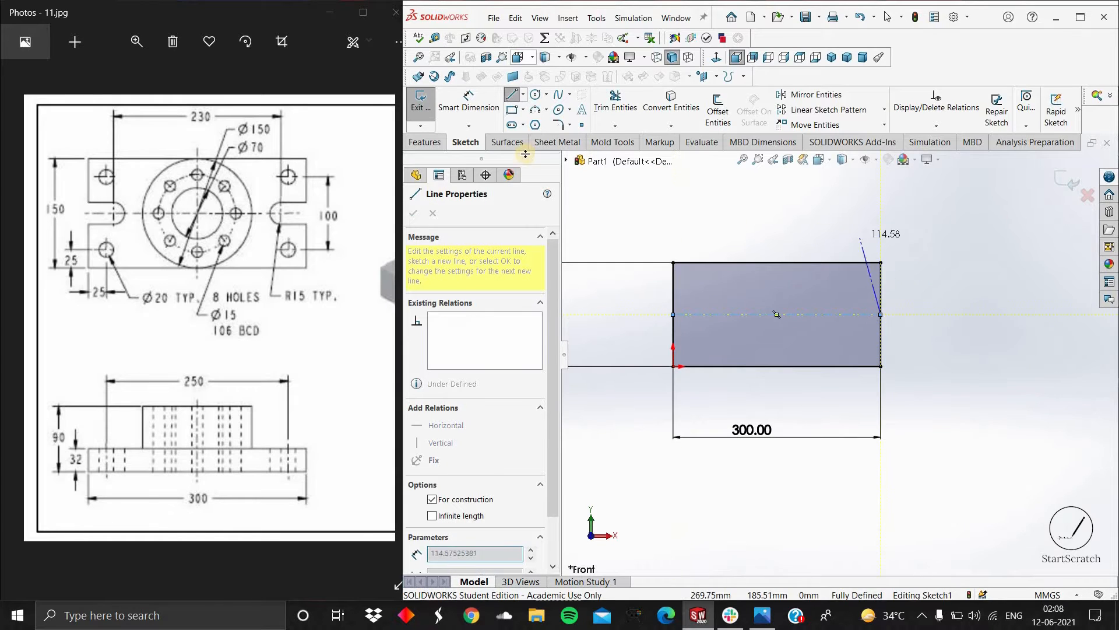
right_click(747, 222)
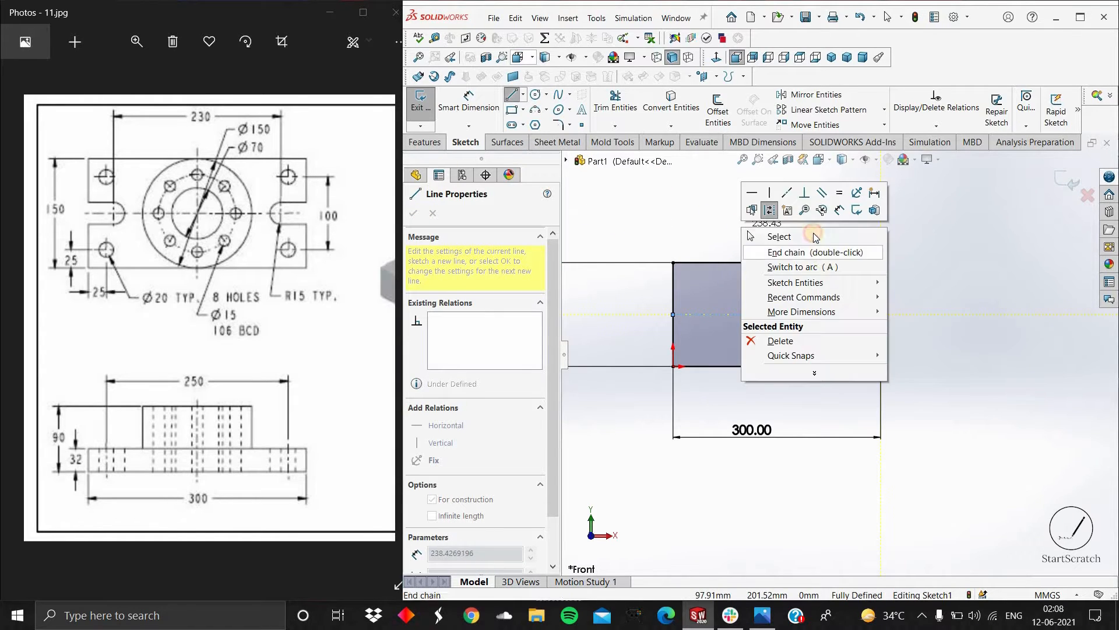
left_click(773, 232)
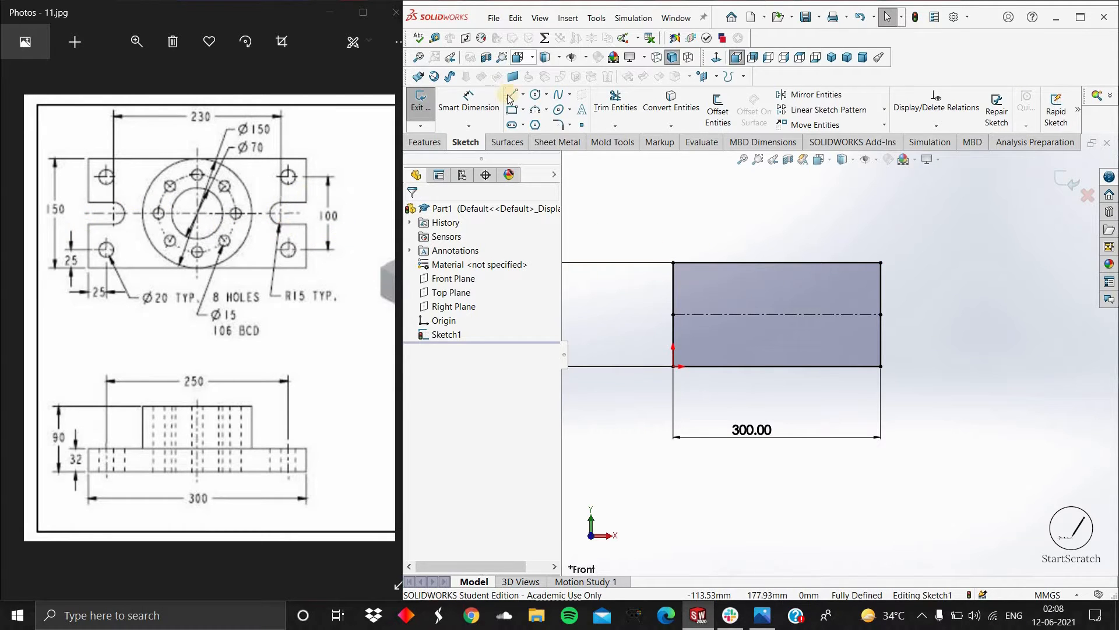
Sketch a small rectangle about 47 mm long and 35 mm high inward from the plate's left edge, straddling the centerline
left_click(673, 304)
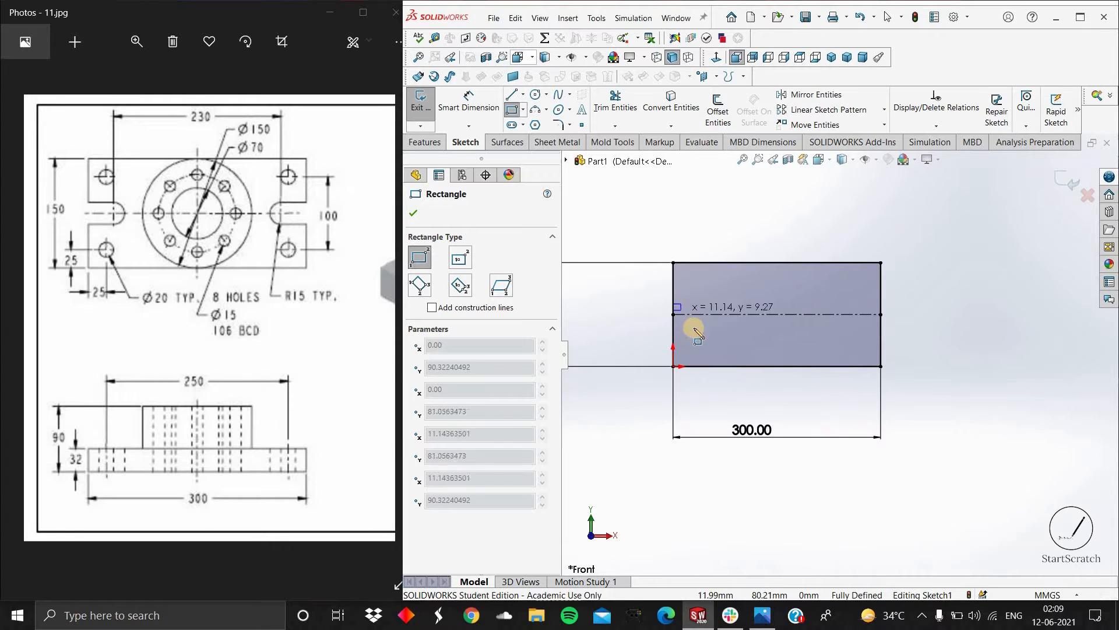
left_click(706, 328)
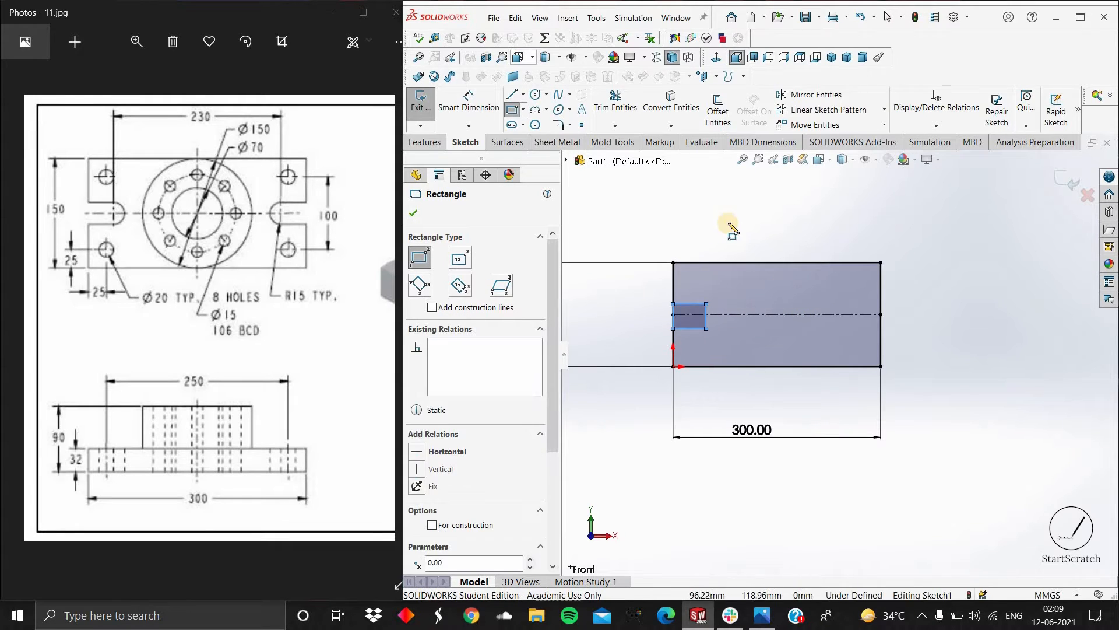
left_click(548, 98)
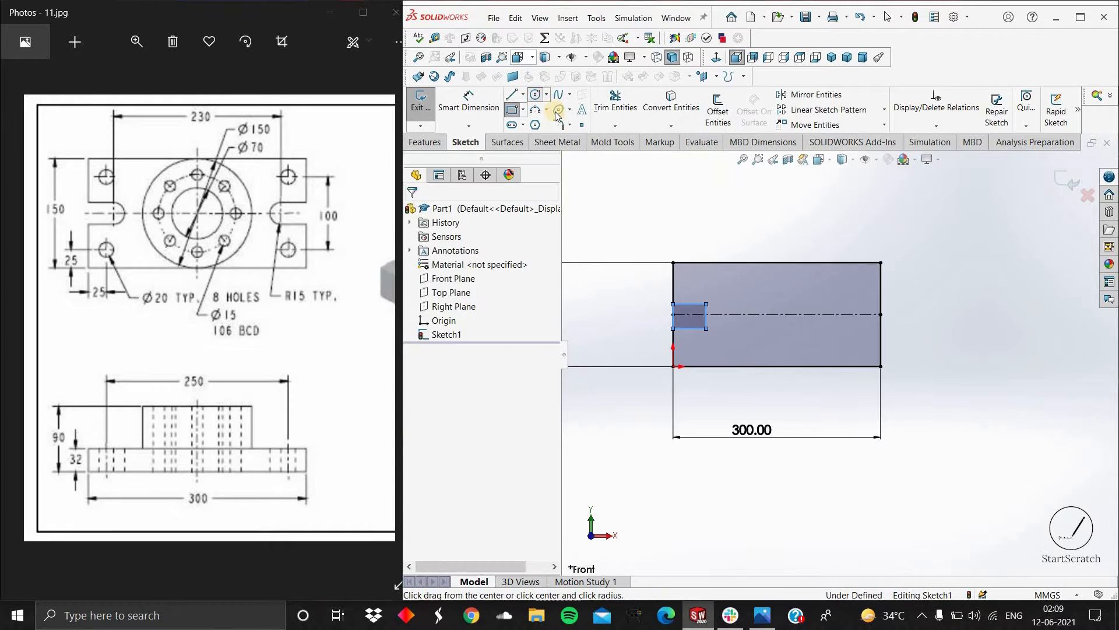
left_click(546, 110)
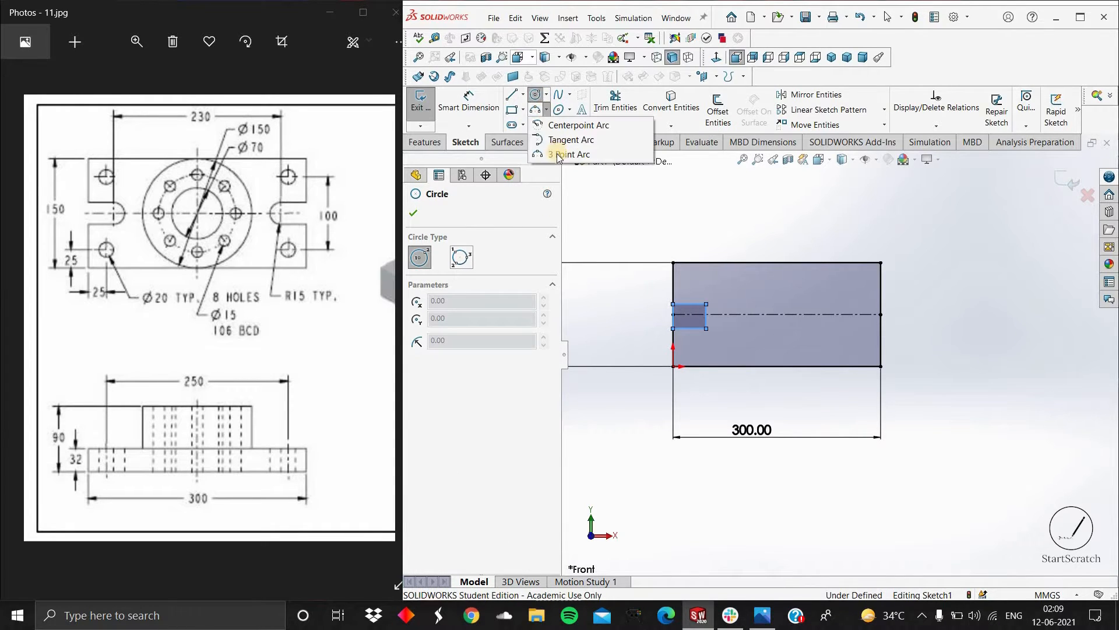
left_click(563, 154)
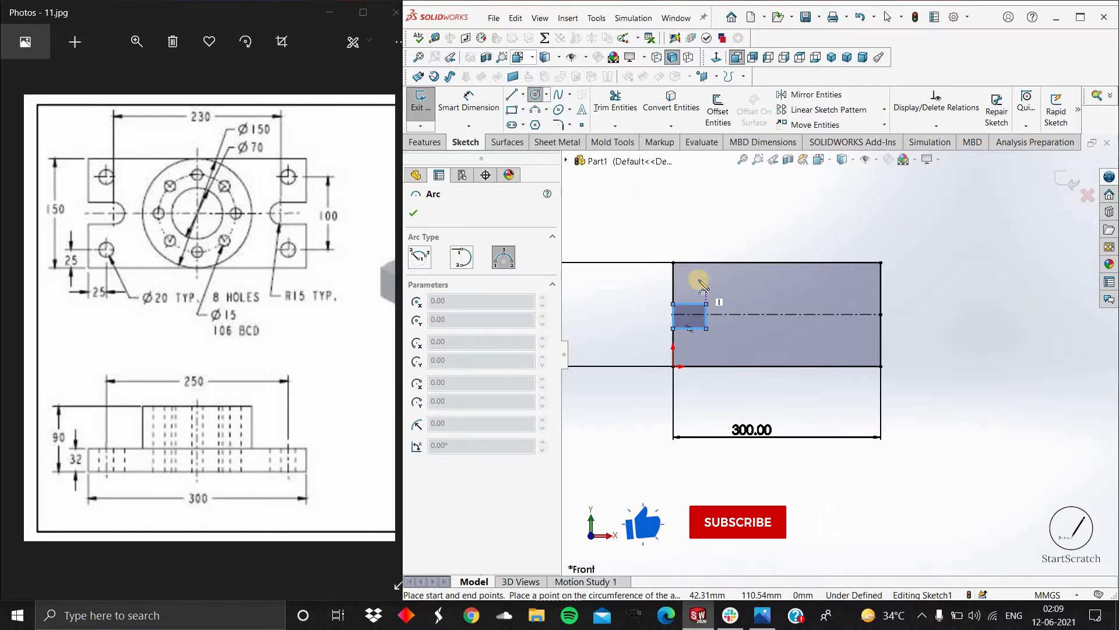
Draw a centerpoint arc of about 17.7 mm radius around the midpoint of the small rectangle's inner edge, joining its corners and bulging inward
left_click(546, 110)
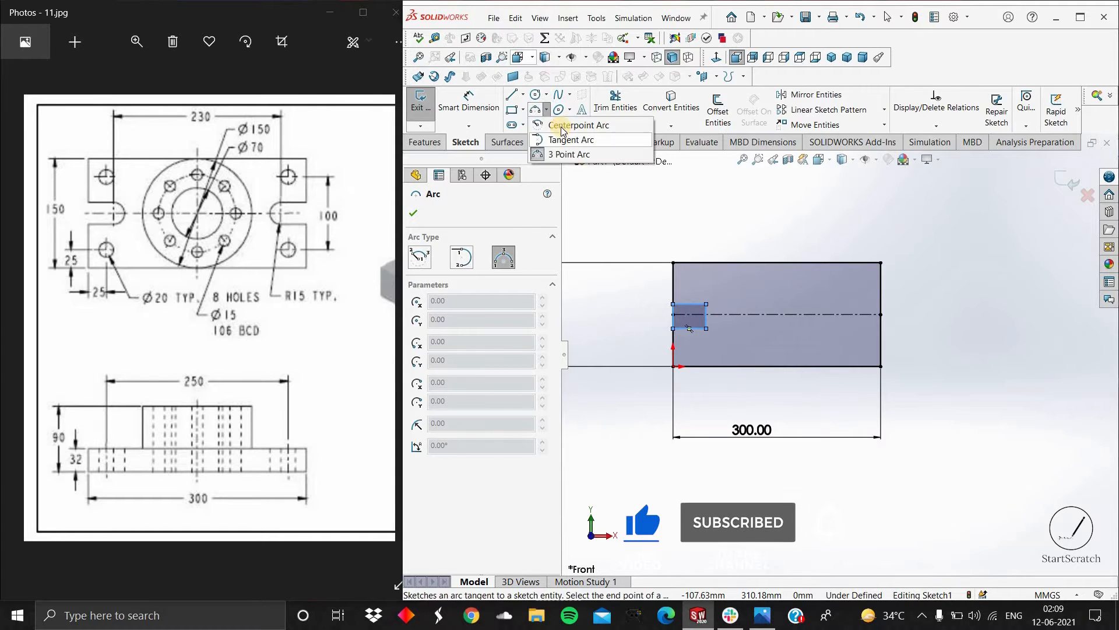
left_click(574, 122)
left_click(706, 315)
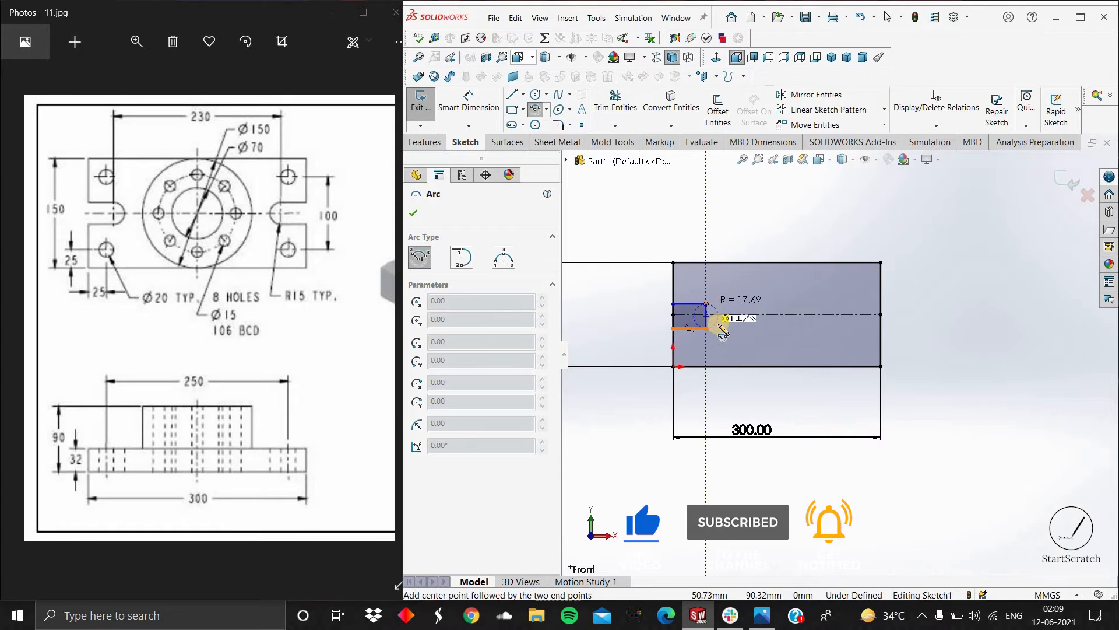
left_click(706, 304)
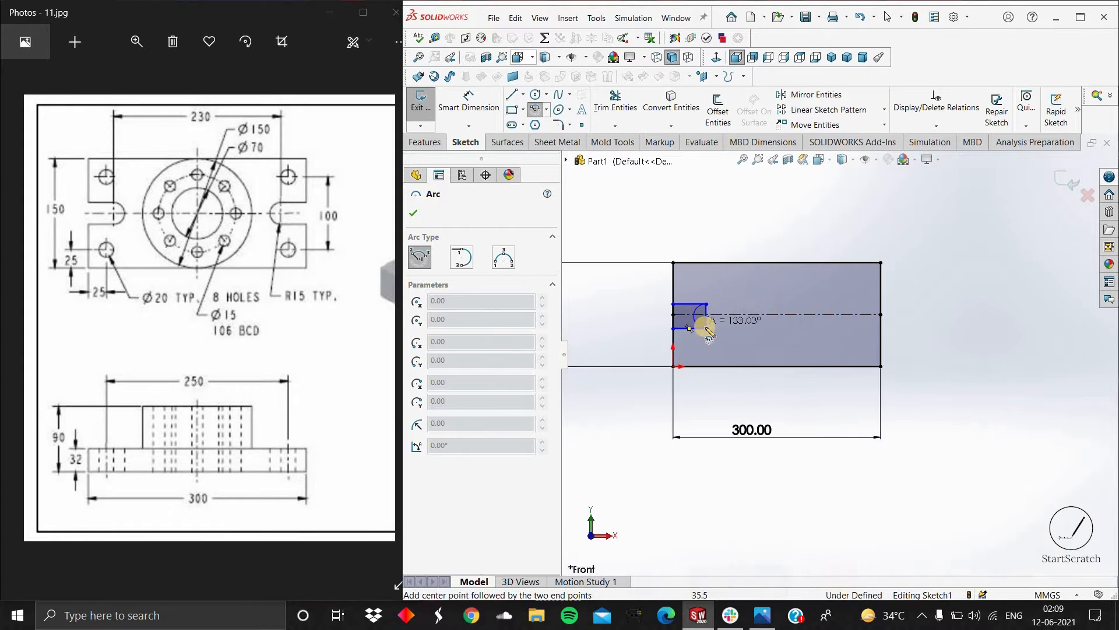
left_click(716, 316)
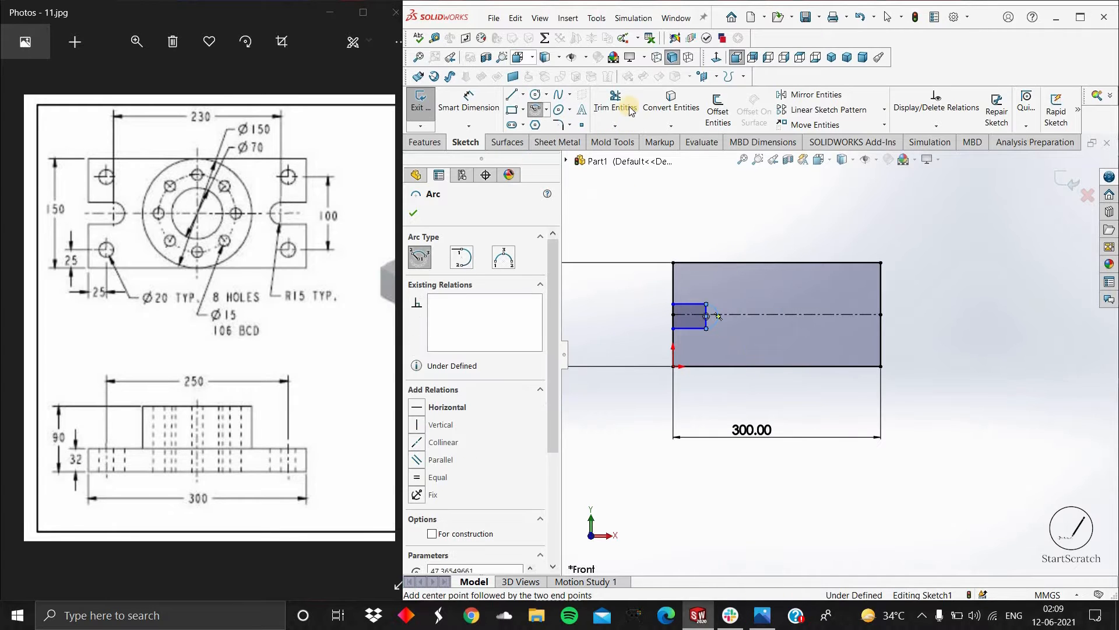
Trim away the small rectangle's vertical edge inside the arc to form an open, round-ended slot
scroll(747, 373, "down", 4)
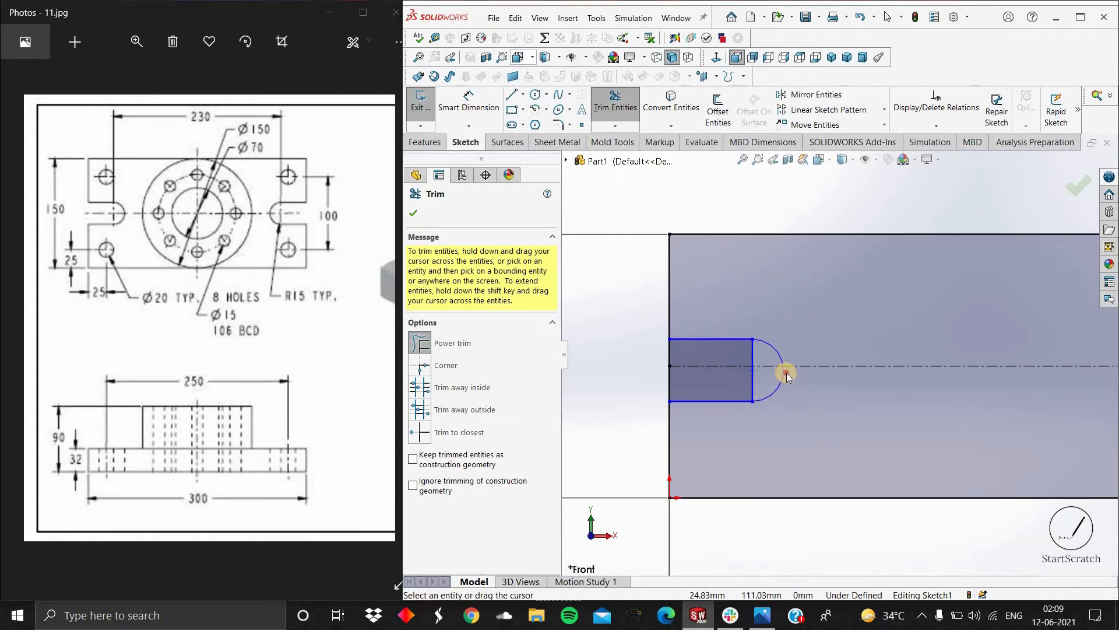
mouse_move(777, 330)
left_mouse_down()
mouse_move(743, 285)
mouse_move(688, 285)
left_mouse_up()
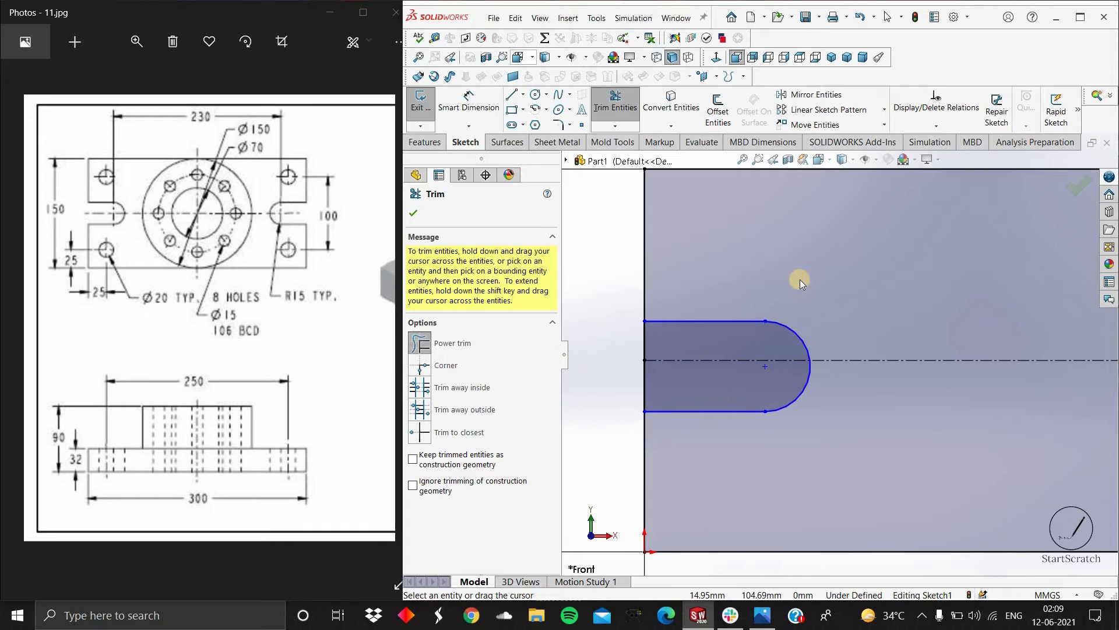
scroll(800, 278, "up", 3)
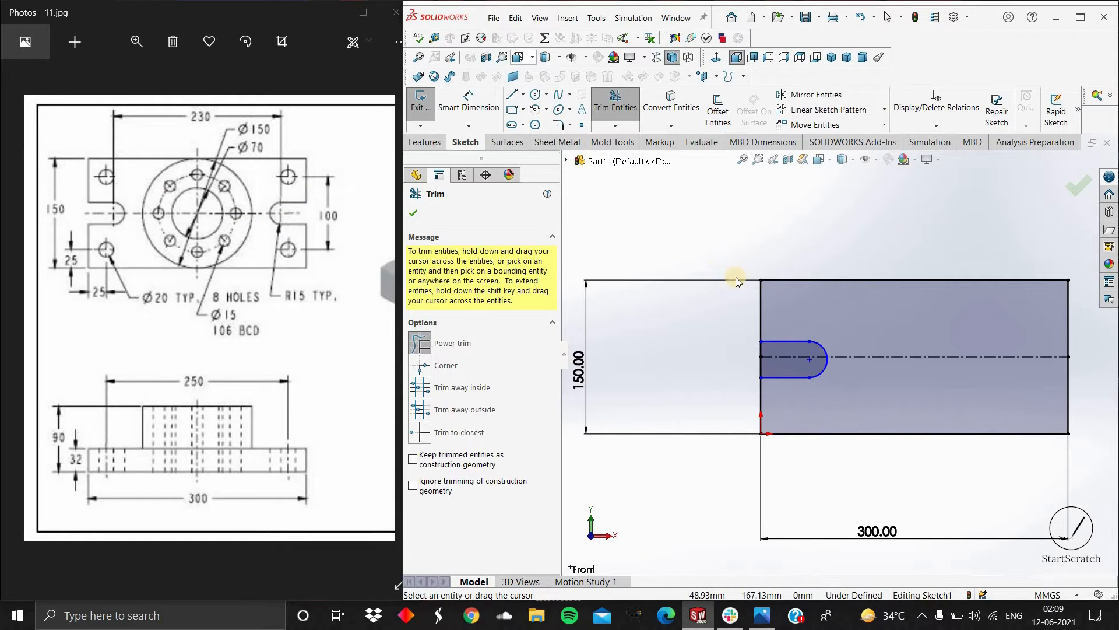
key("Escape")
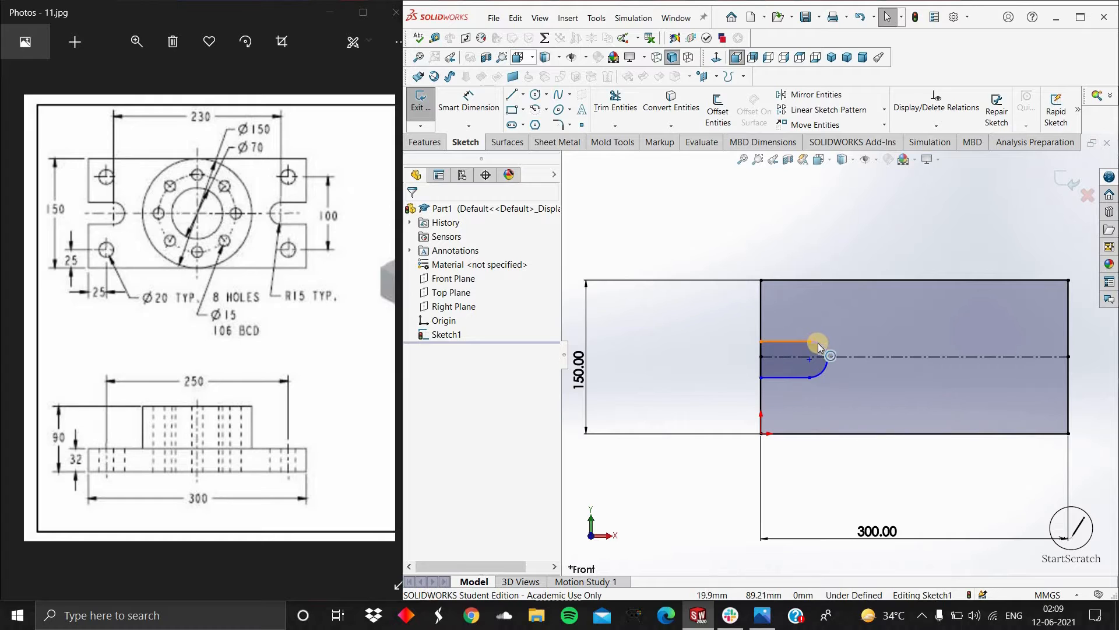
Draw a vertical centerline between the midpoints of the plate's lower and upper edges
left_click(819, 348)
left_click(792, 378, "ctrl")
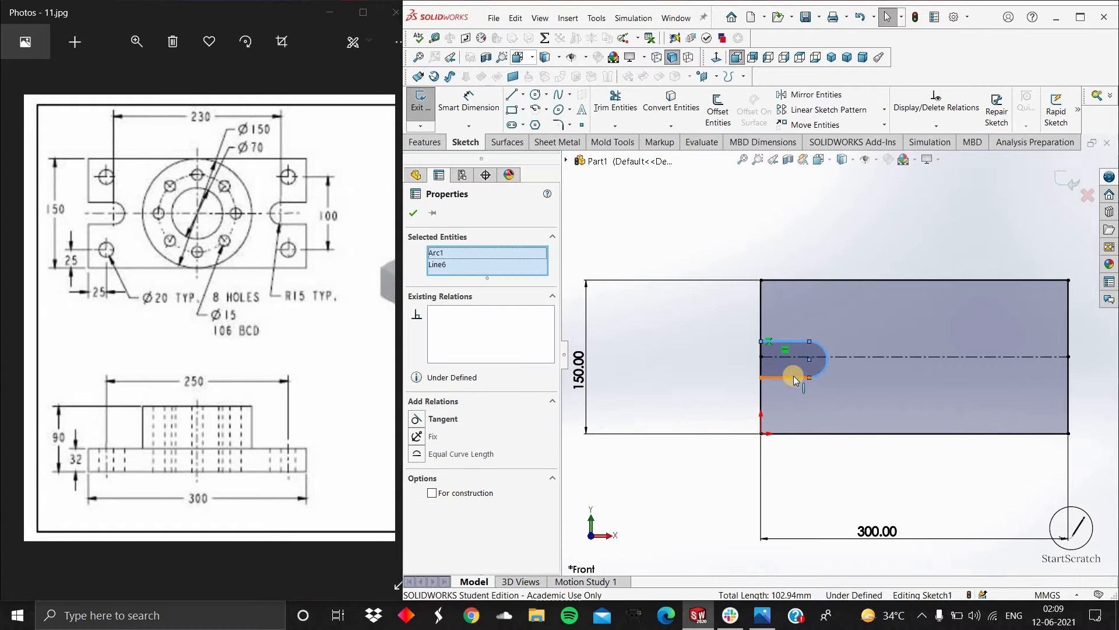
left_click(523, 94)
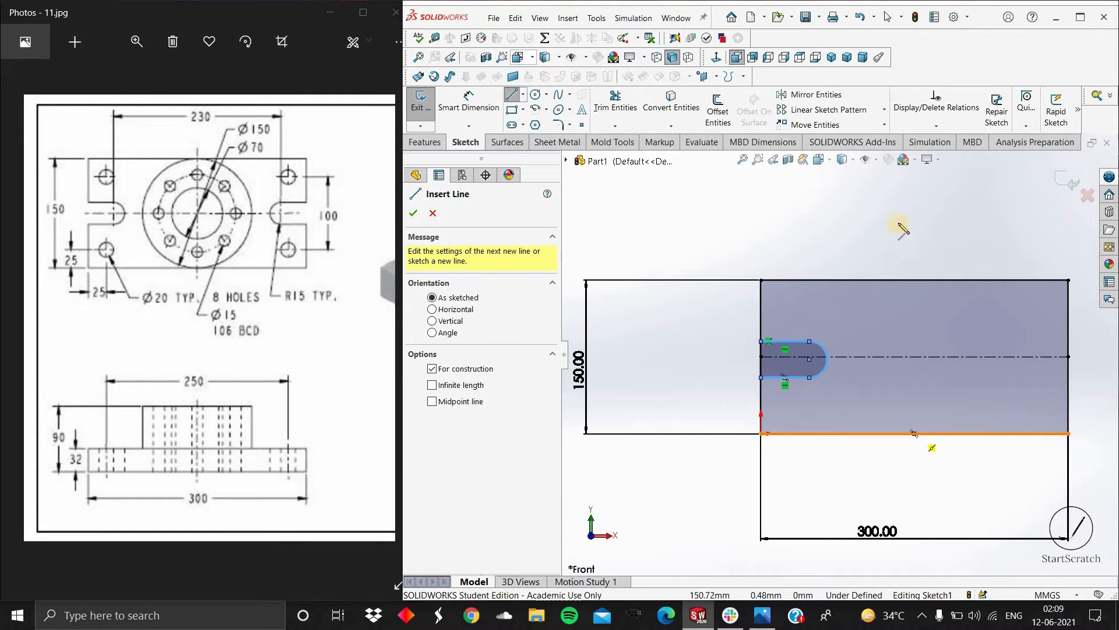
left_click(914, 433)
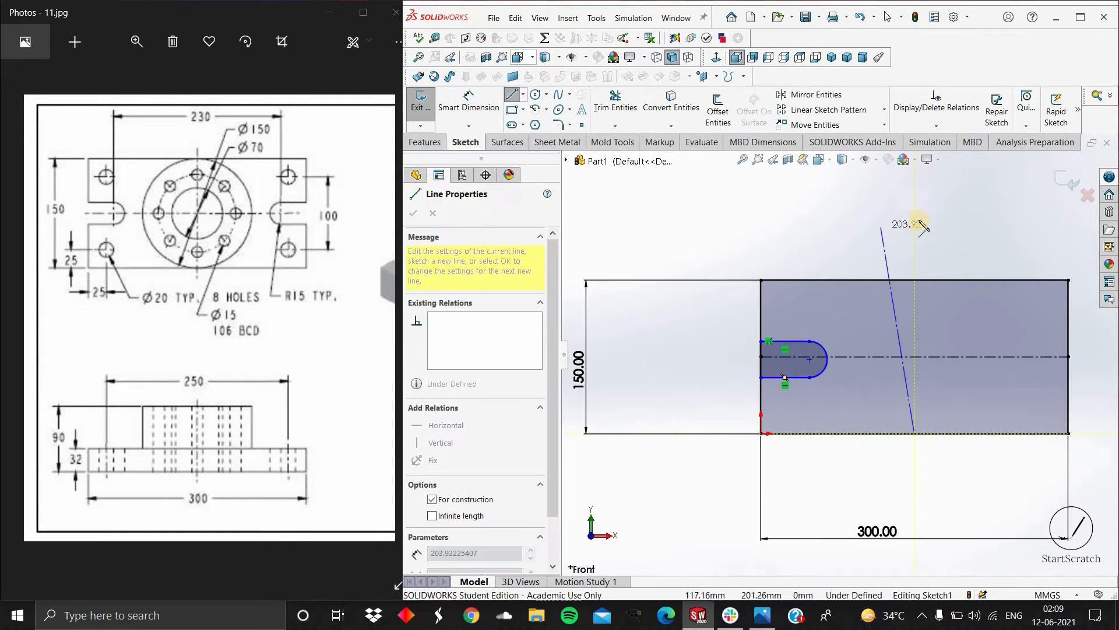
left_click(914, 279)
key("Escape")
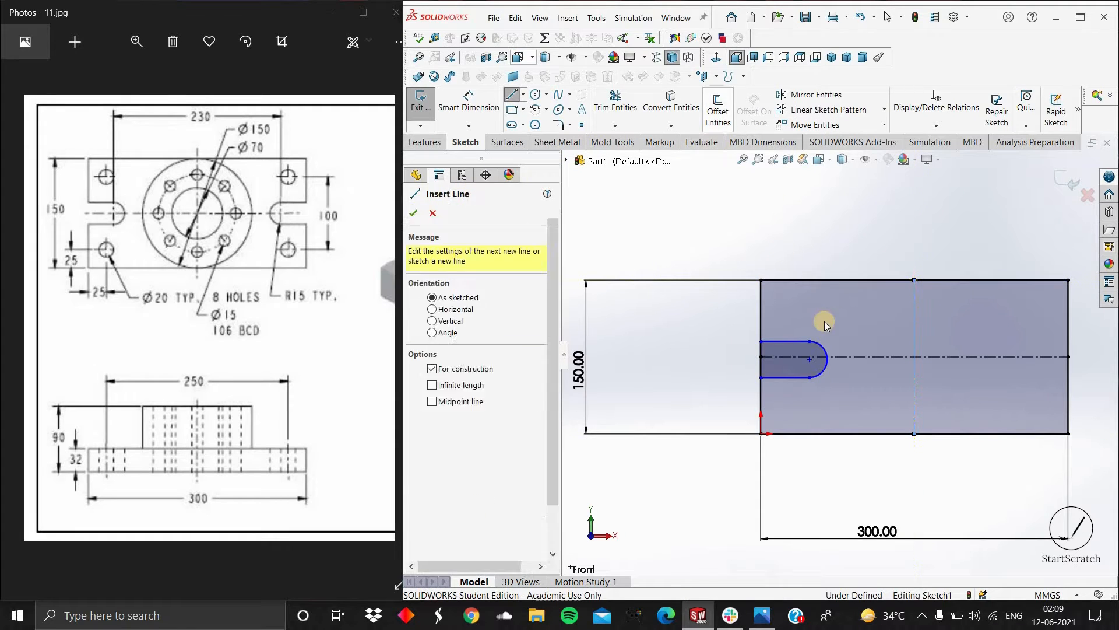
key("Escape")
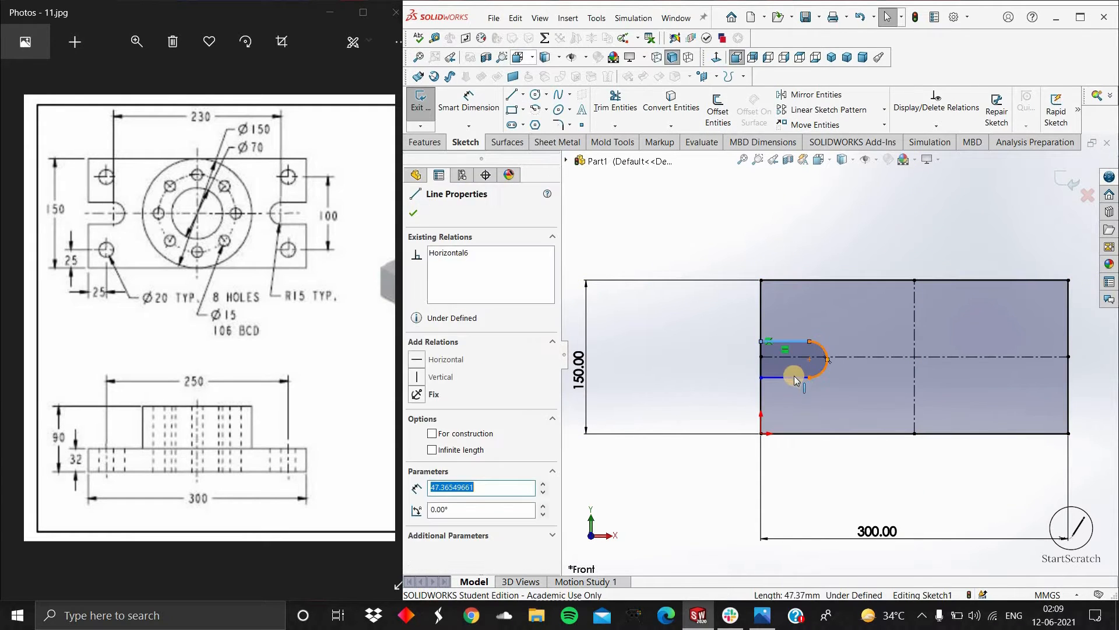
Mirror the slot's arc and two horizontal lines about the vertical centerline, keeping the original
left_click(795, 377, "ctrl")
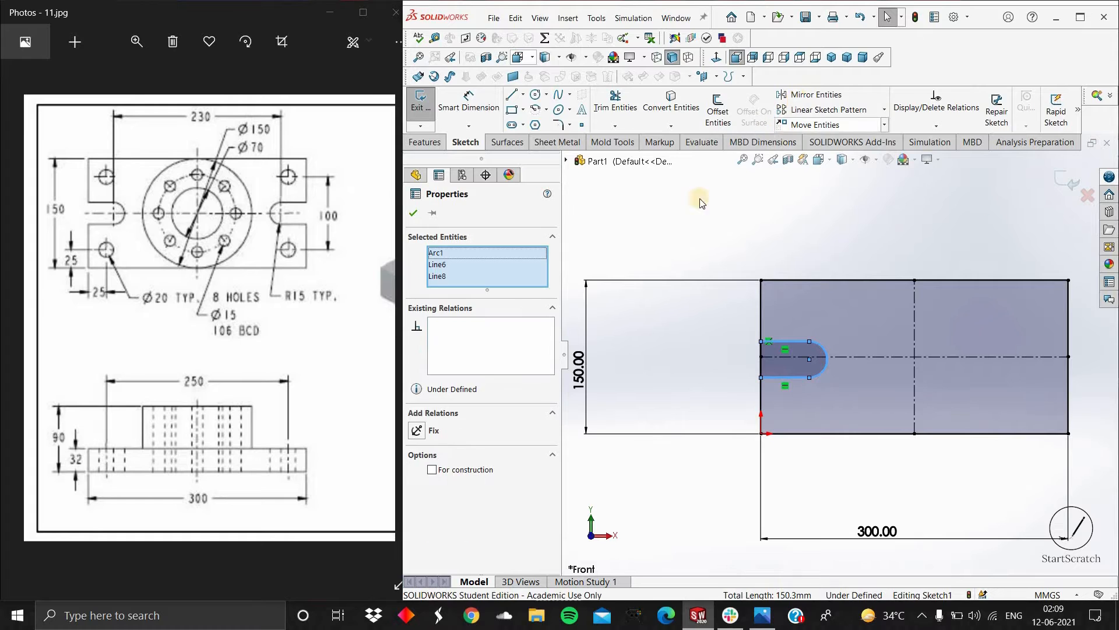
left_click(797, 97)
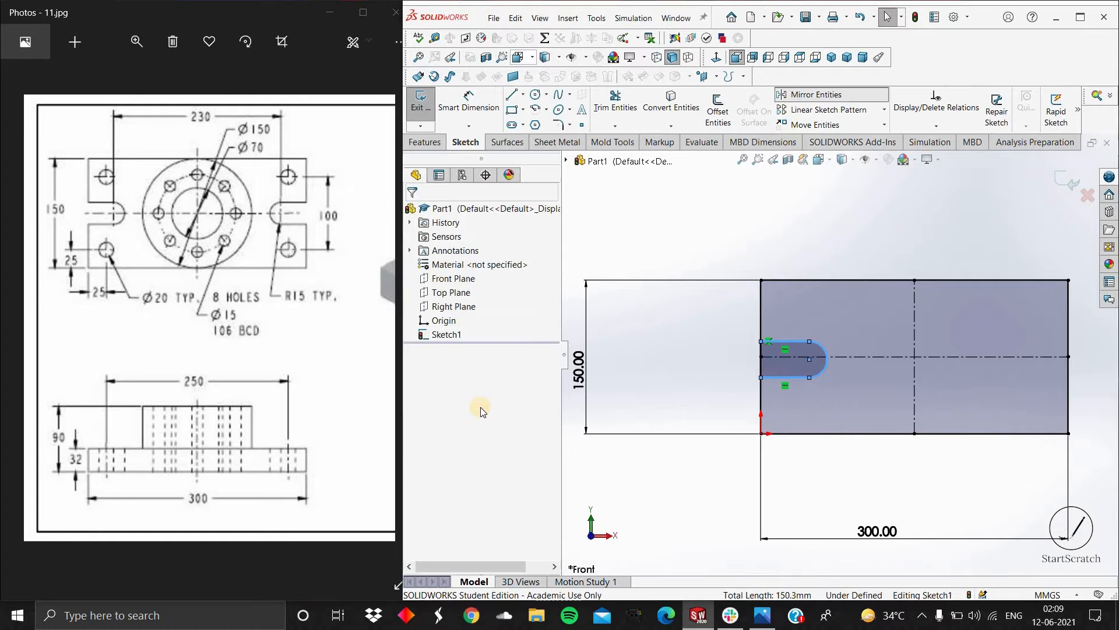
left_click(915, 335)
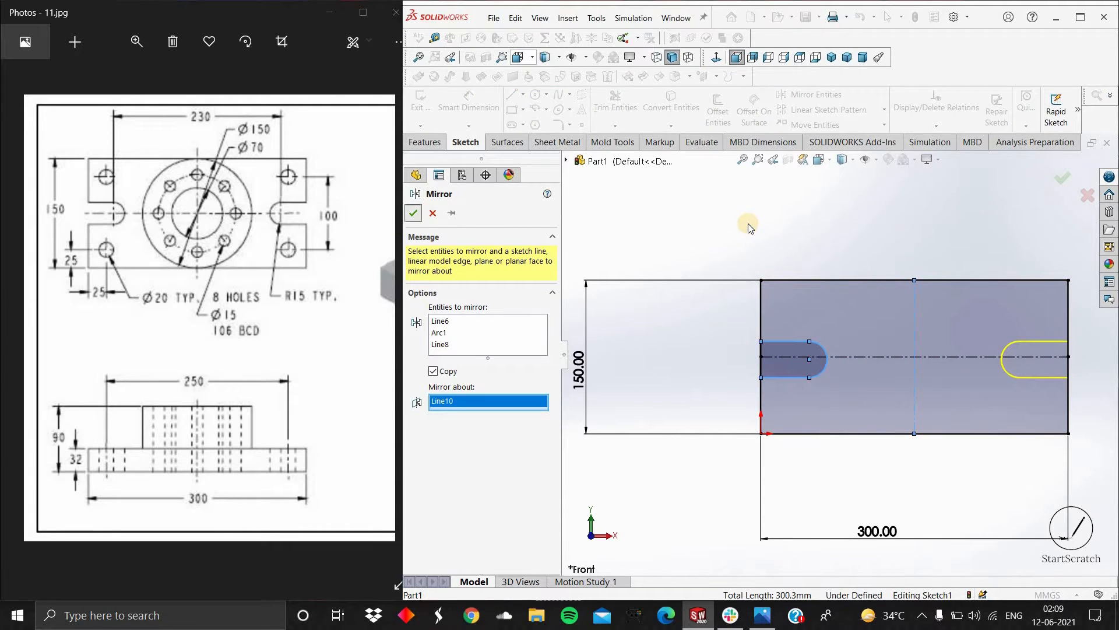
left_click(413, 213)
scroll(942, 369, "up", 4)
scroll(936, 363, "down", 3)
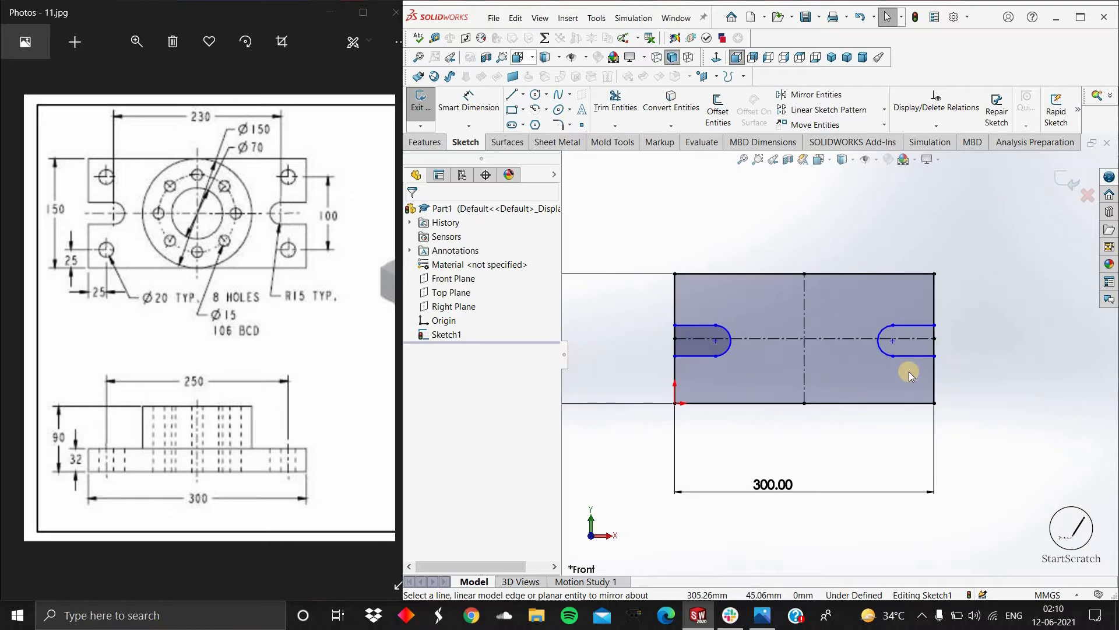
Make the centre of the left slot's arc coincident with the plate's horizontal centerline
scroll(789, 322, "down", 4)
scroll(726, 340, "up", 4)
scroll(757, 344, "down", 2)
scroll(699, 358, "up", 2)
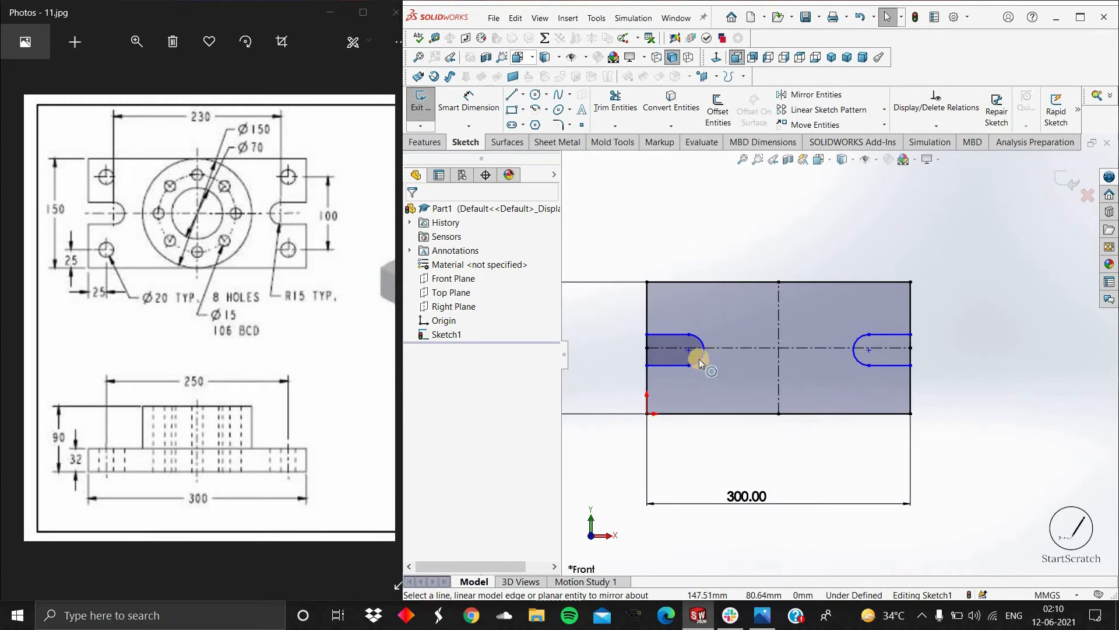
left_click(688, 350)
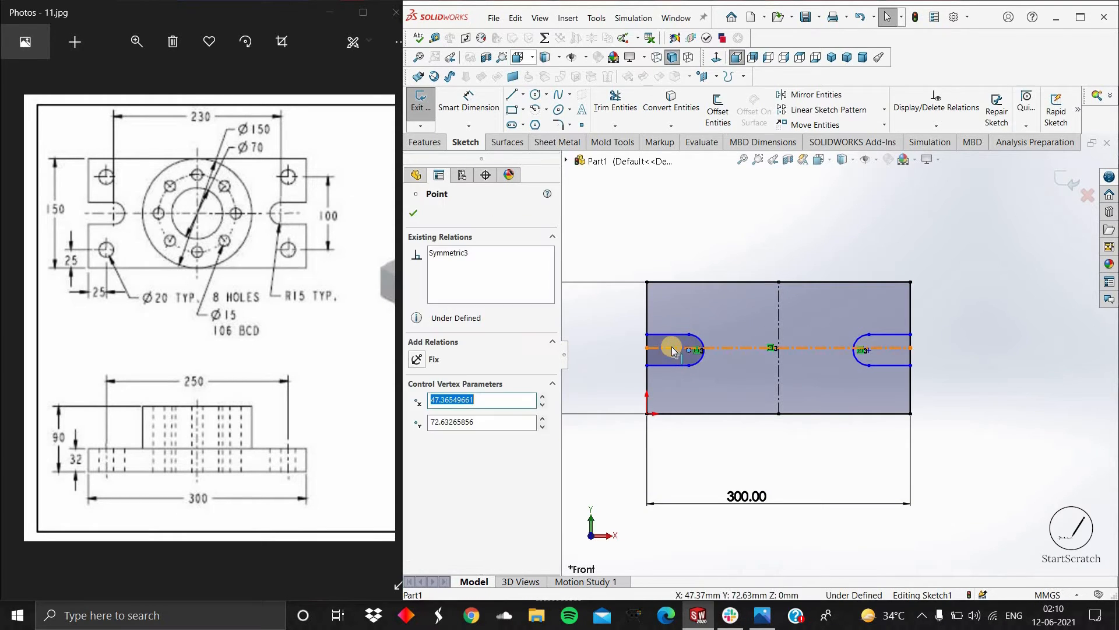
left_click(673, 349, "ctrl")
left_click(417, 436)
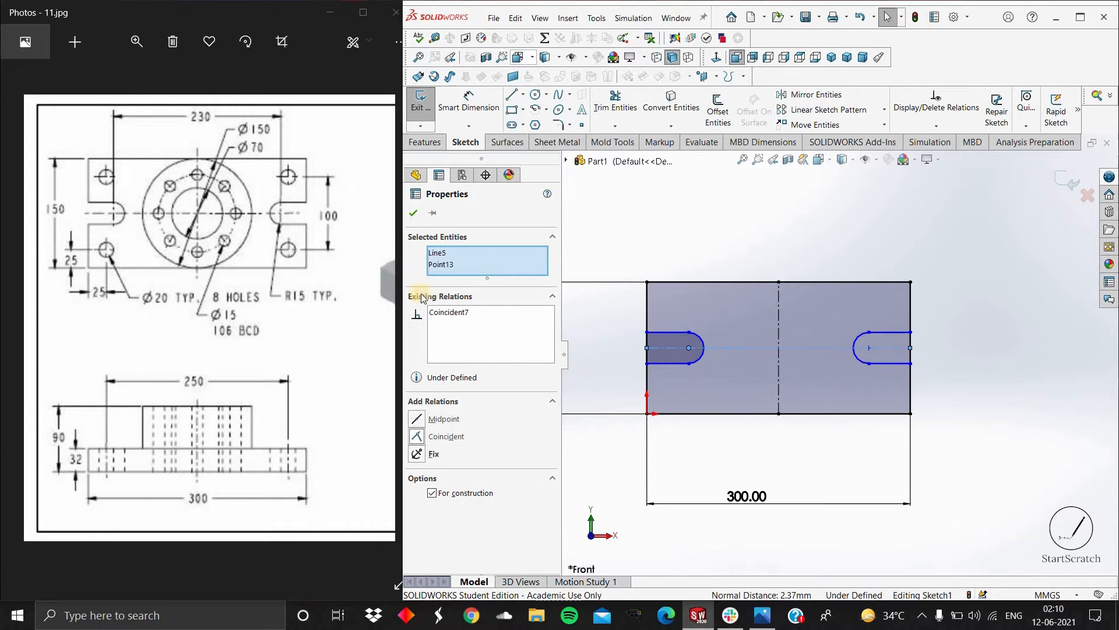
left_click(414, 213)
scroll(886, 352, "down", 3)
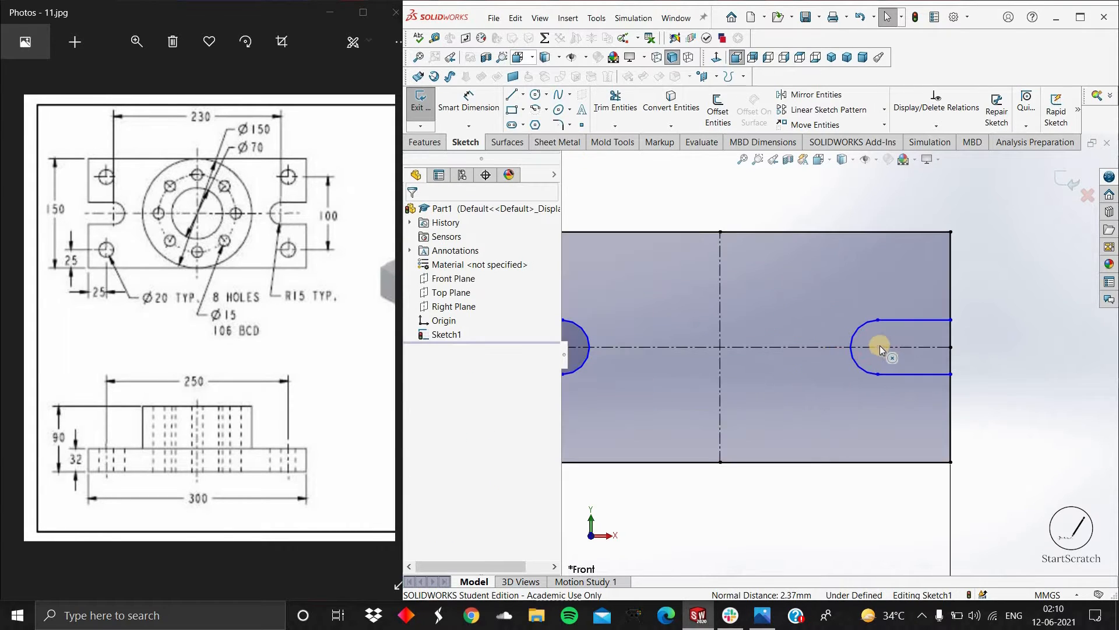
Dimension the distance between the arc centres of the two slots and set it to 230 mm
scroll(766, 349, "up", 3)
scroll(736, 237, "down", 2)
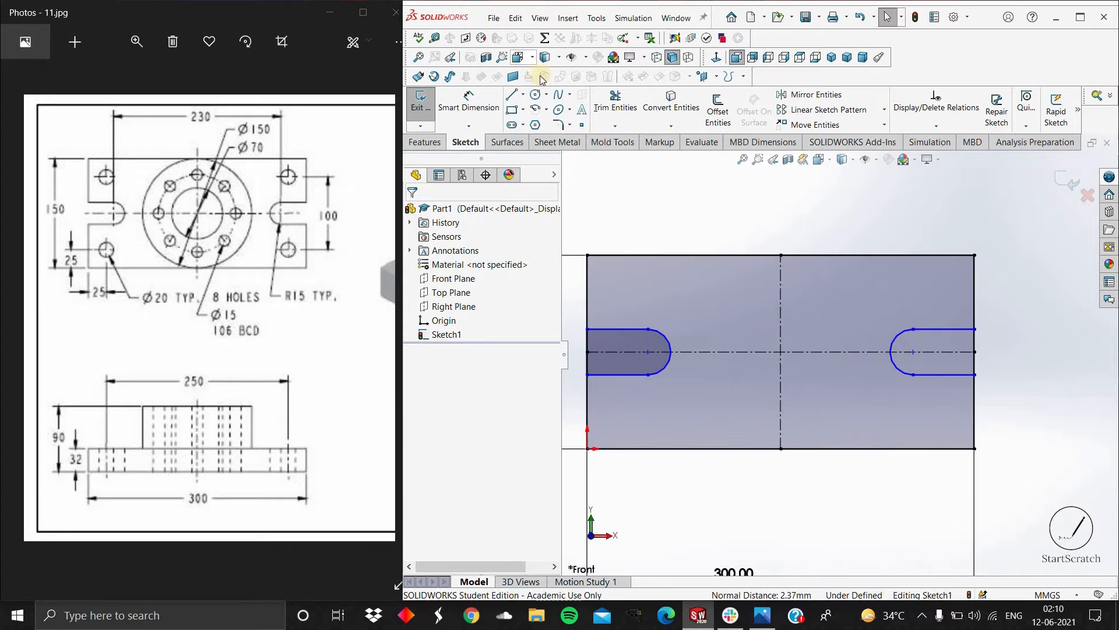
left_click(468, 107)
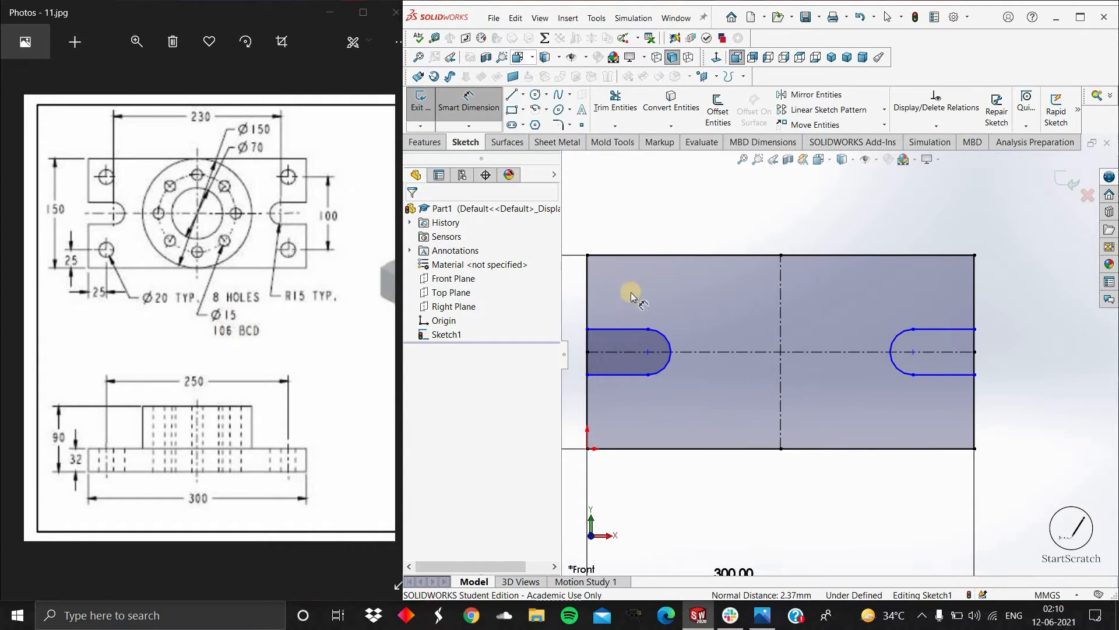
left_click(914, 353)
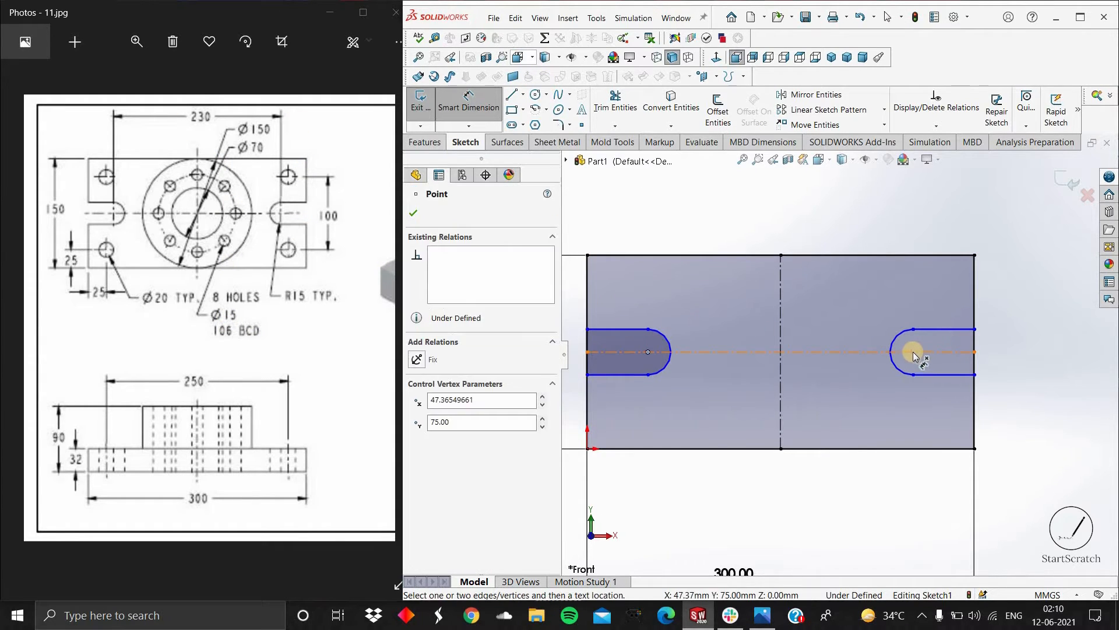
left_click(913, 352)
left_click(775, 190)
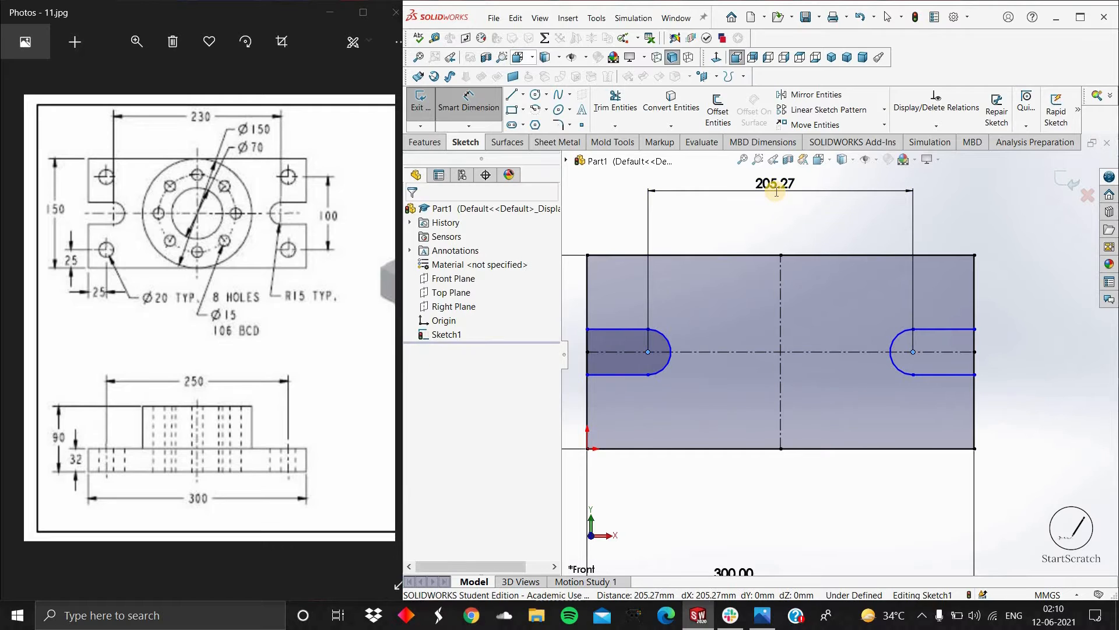
type("230")
key("Return")
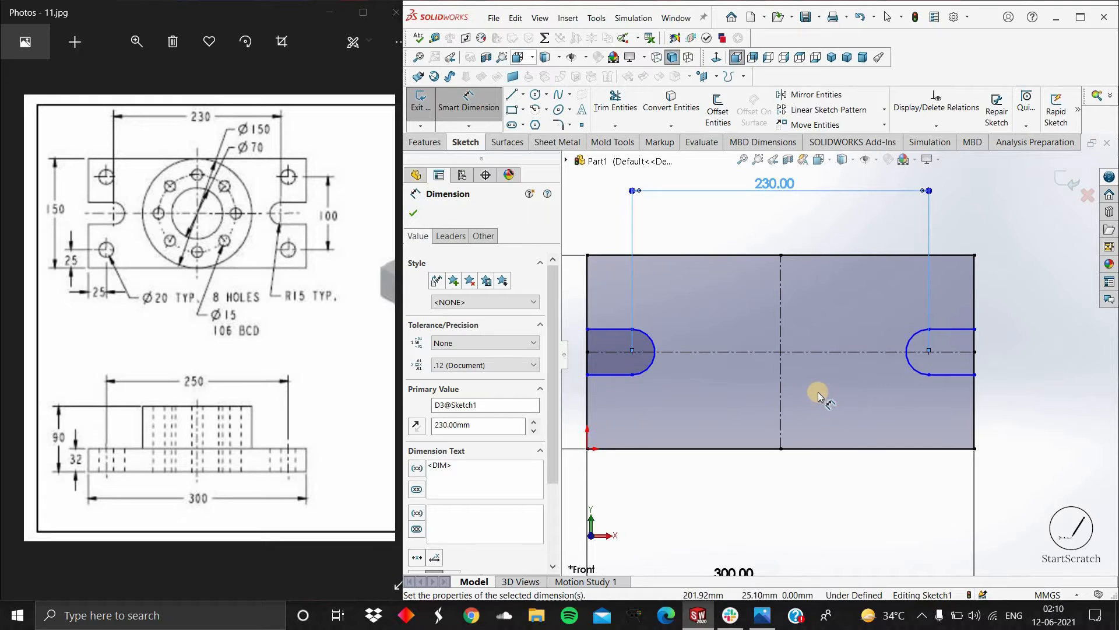
Draw four circles of about 9 to 17 mm radius, one near each corner of the plate
scroll(840, 381, "up", 2)
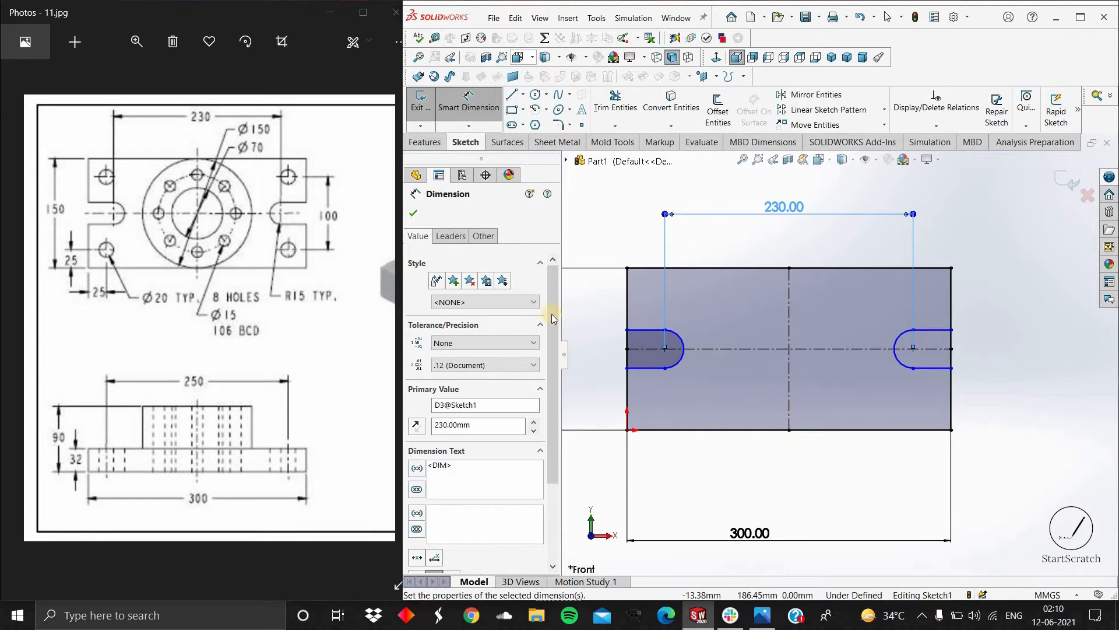
left_click(535, 95)
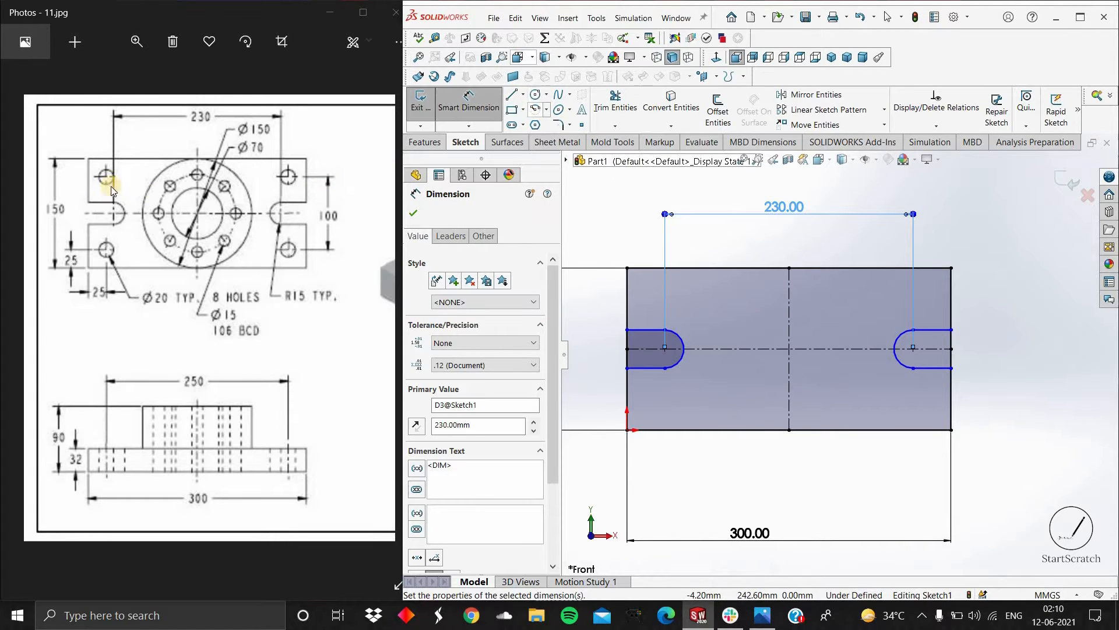
left_click_drag(658, 286, 668, 296)
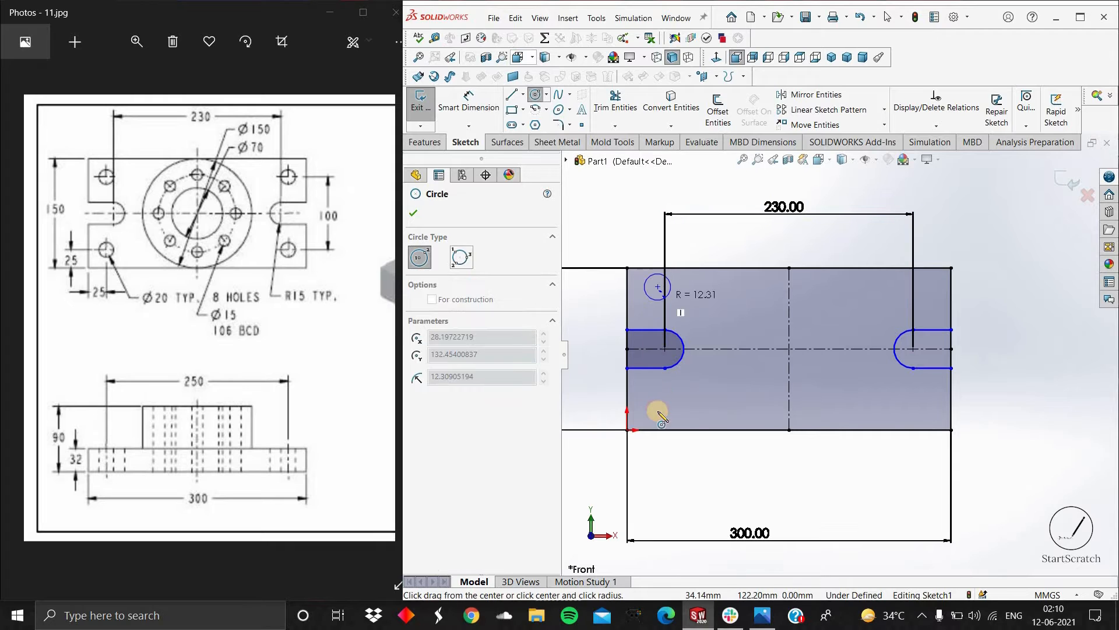
left_click_drag(664, 408, 668, 418)
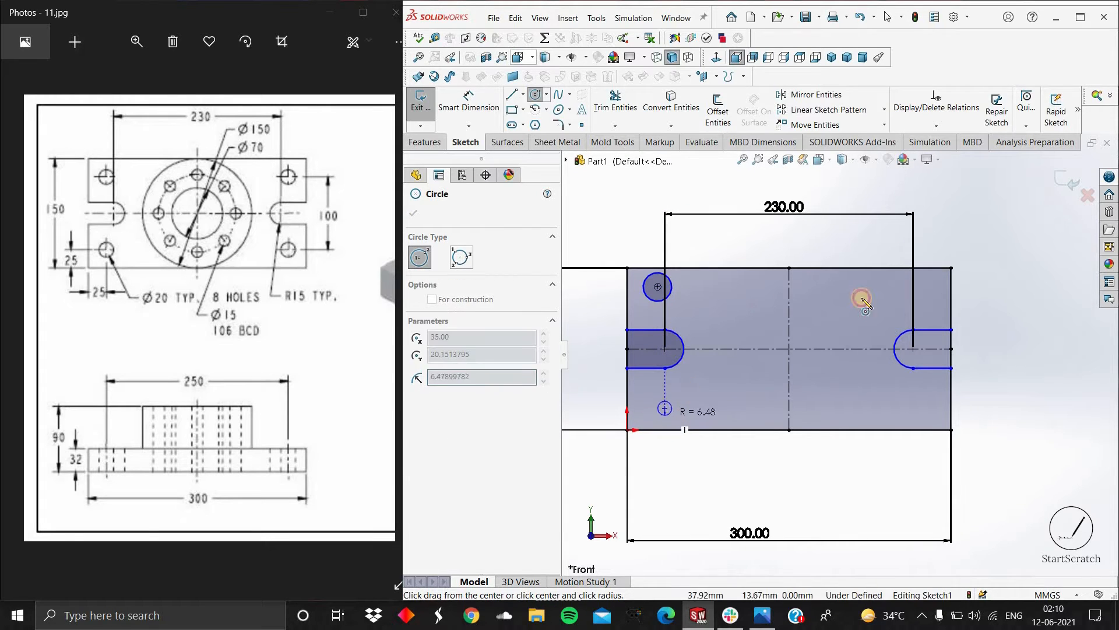
left_click_drag(898, 286, 903, 295)
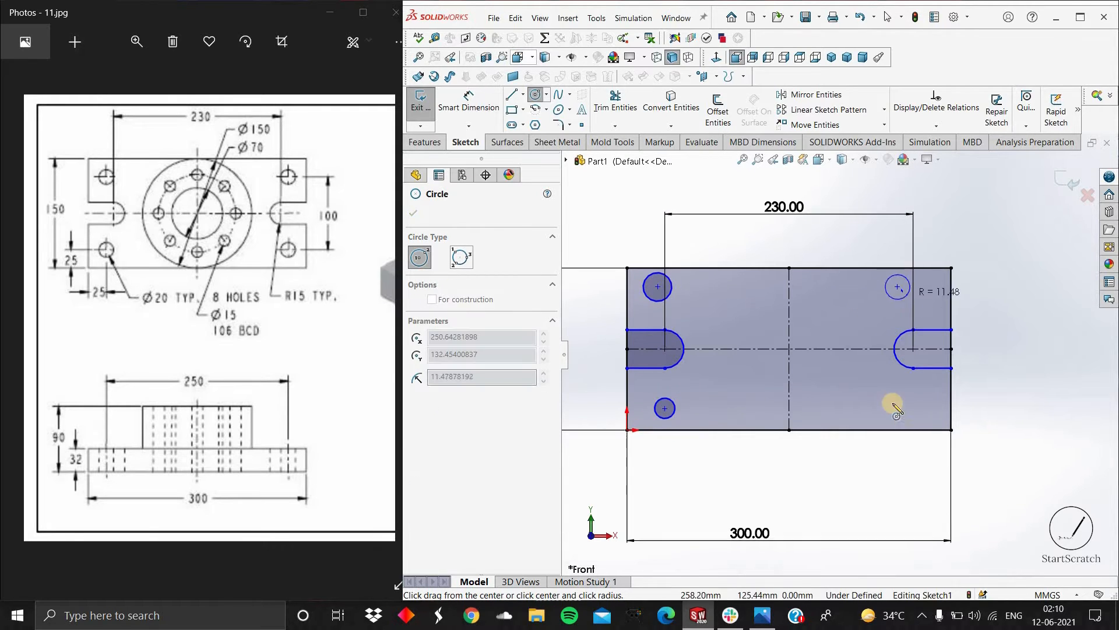
left_click_drag(898, 398, 911, 411)
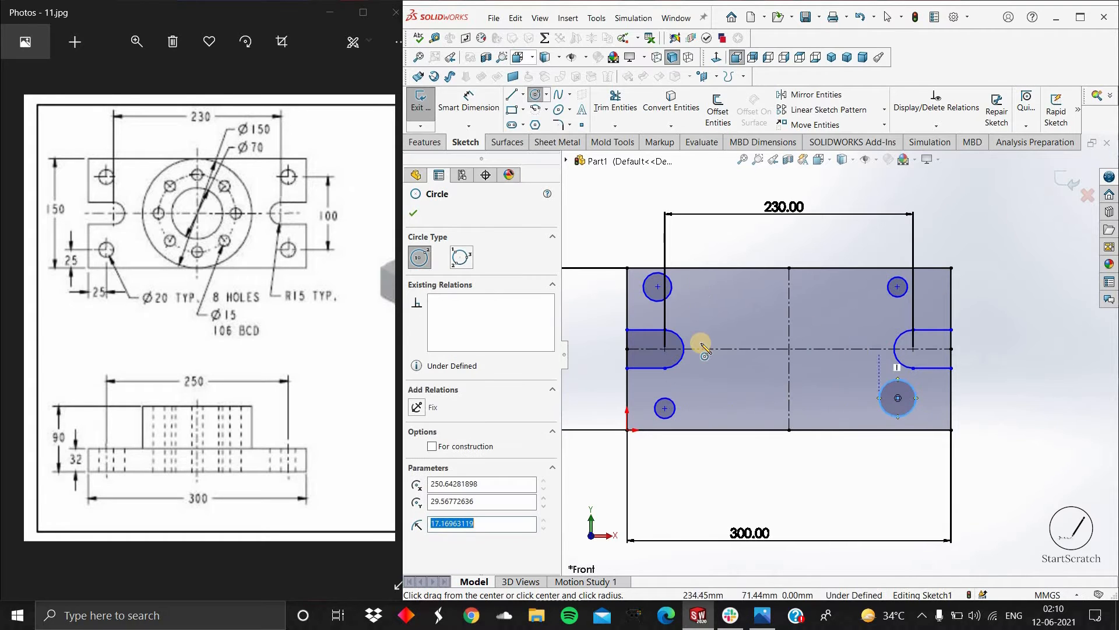
key("Escape")
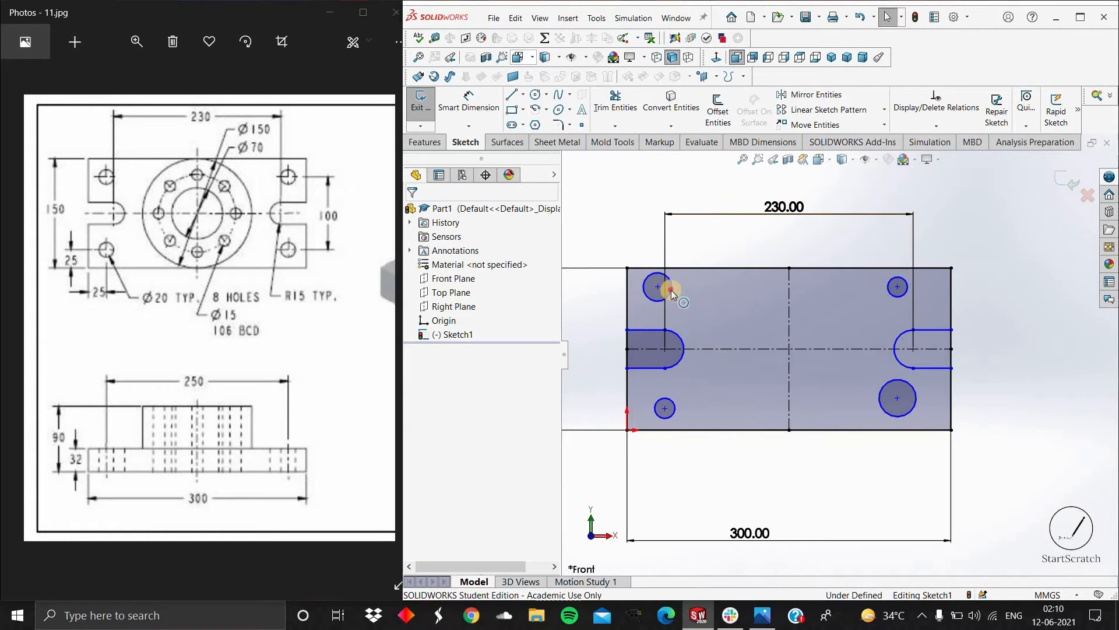
Apply an Equal relation to the four corner circles
left_click(667, 290)
left_click(896, 297, "ctrl")
left_click(674, 409, "ctrl")
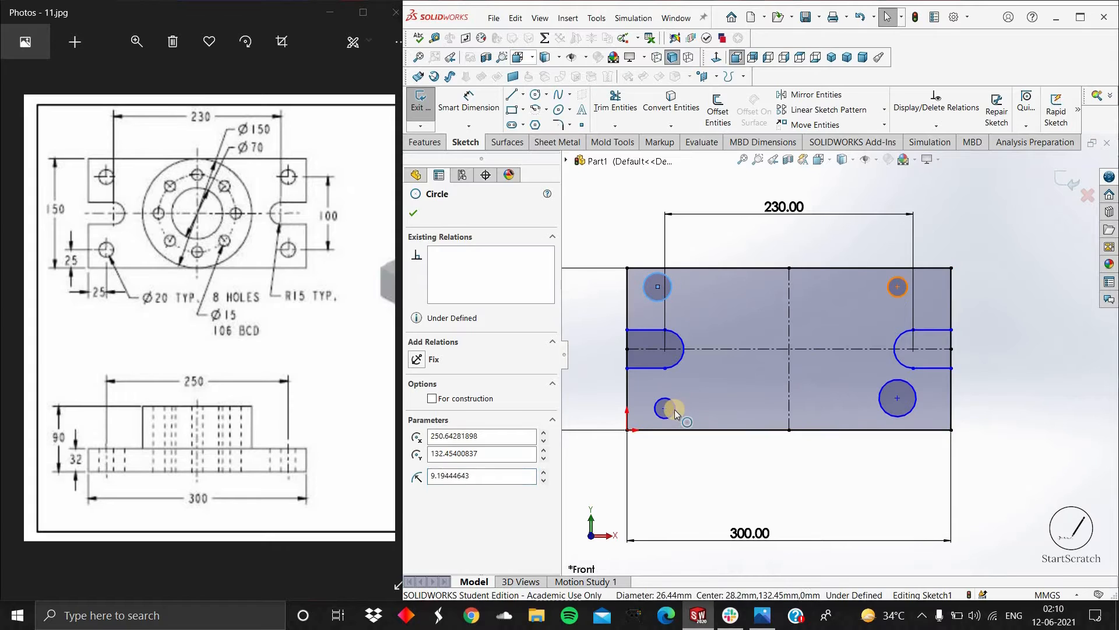
left_click(883, 409, "ctrl")
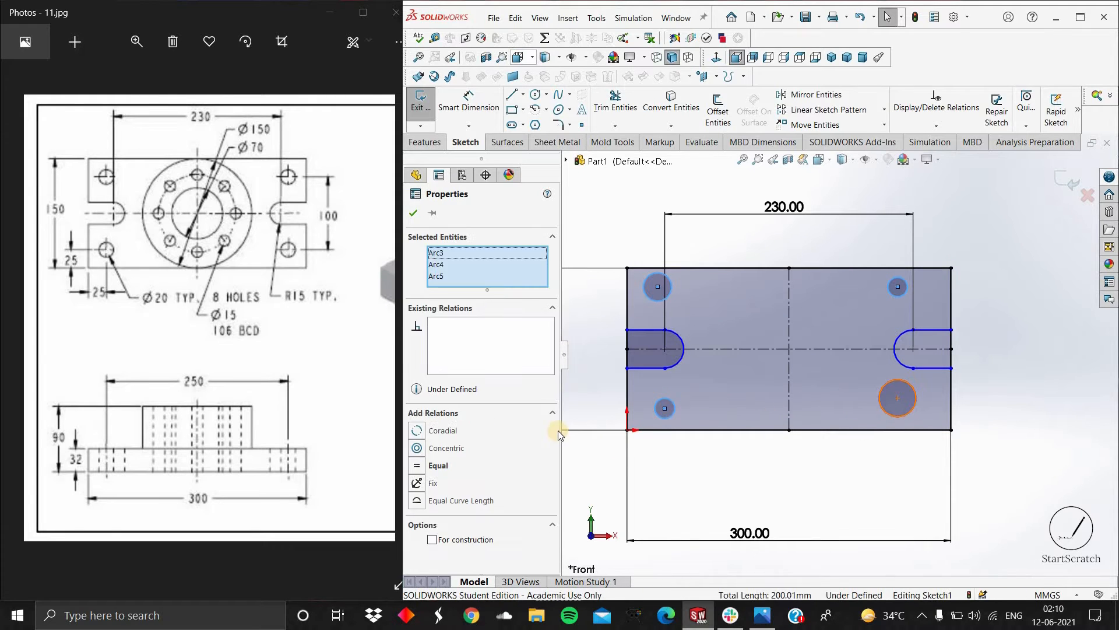
left_click(419, 478)
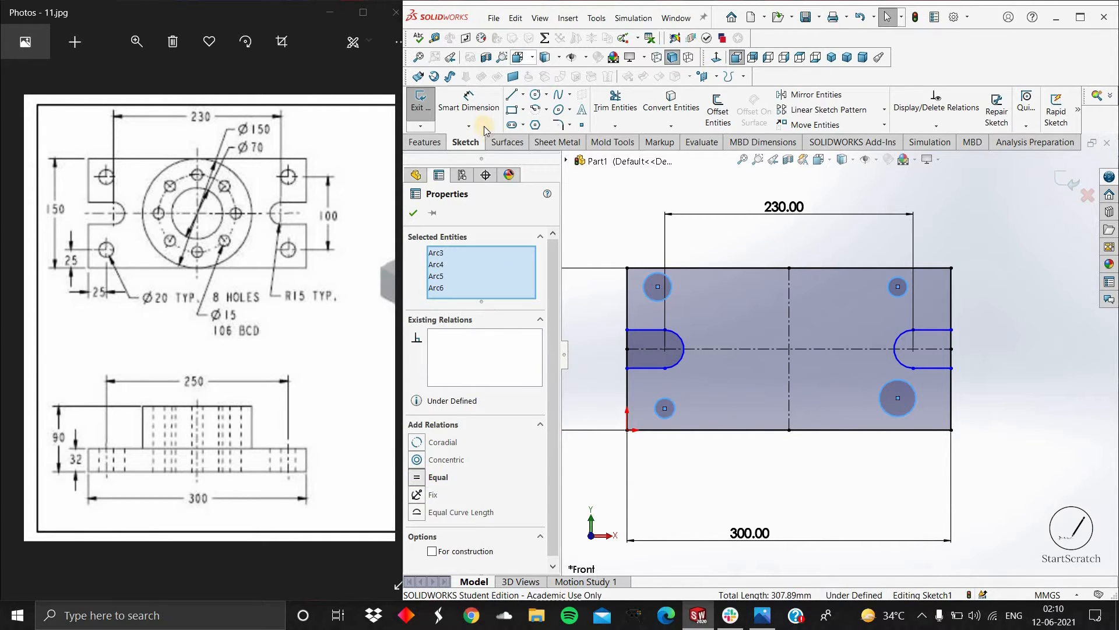
Dimension the upper-left corner circle with a diameter of 20 mm
left_click(474, 106)
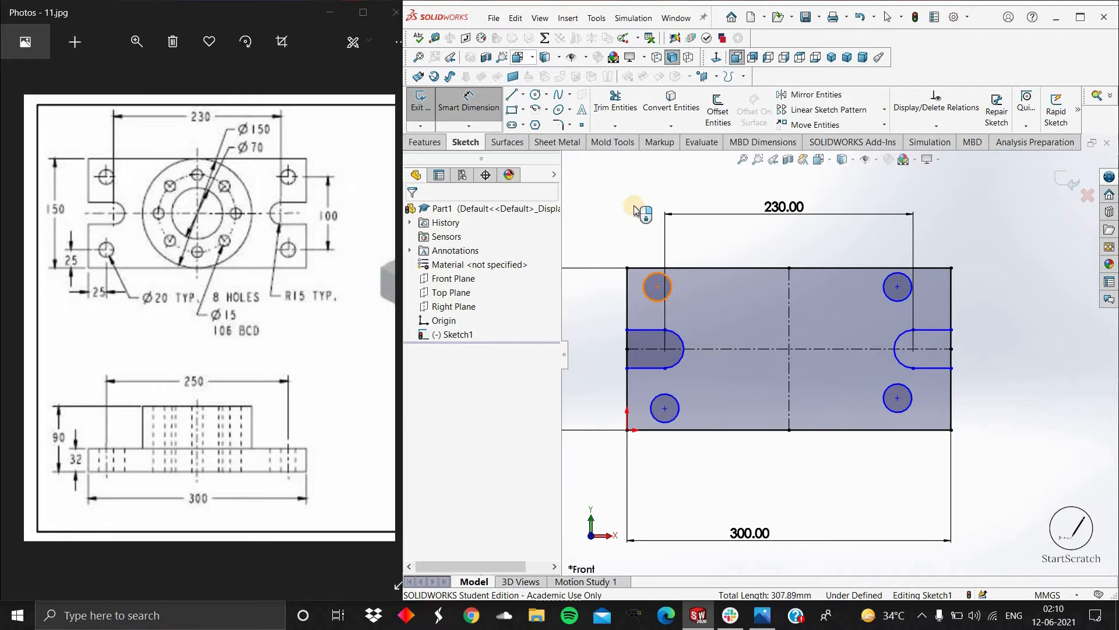
left_click(650, 276)
left_click(597, 187)
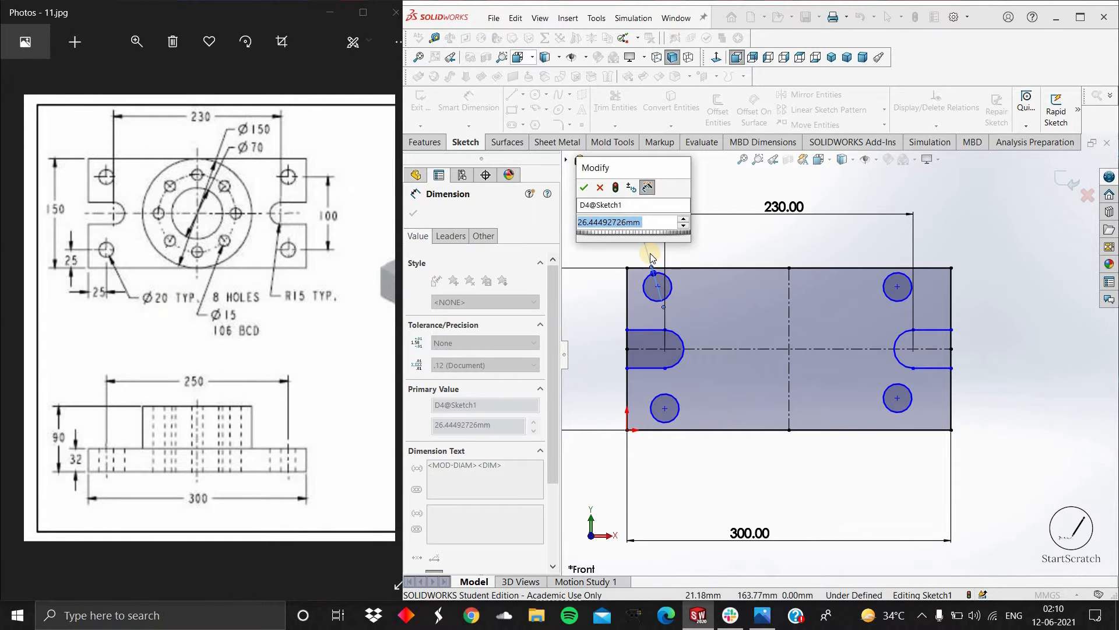
type("20")
key("Return")
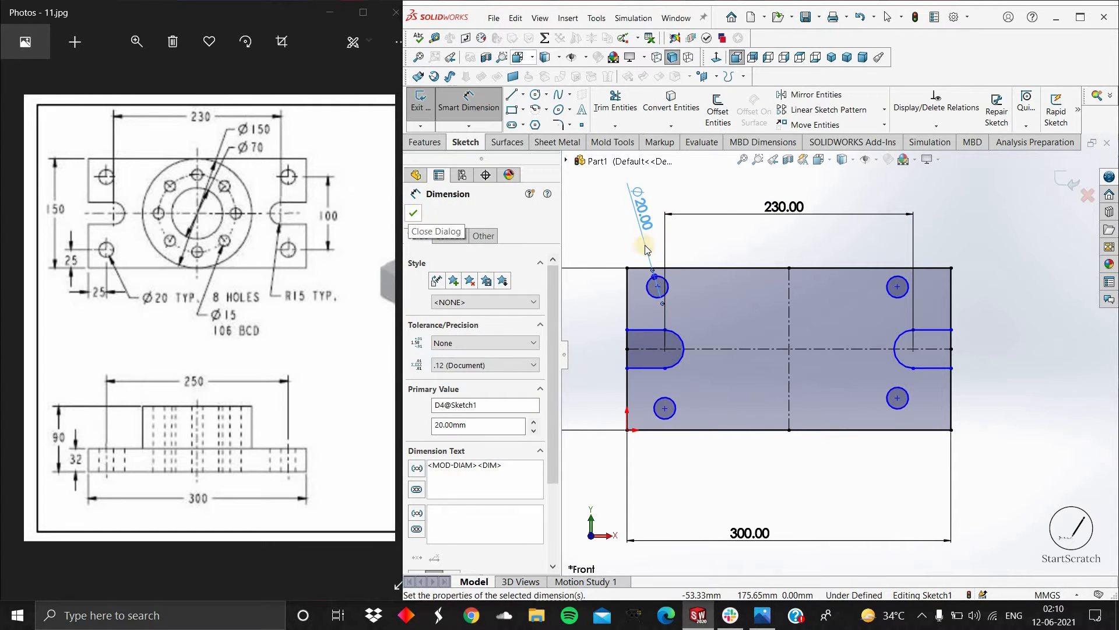
left_click(412, 215)
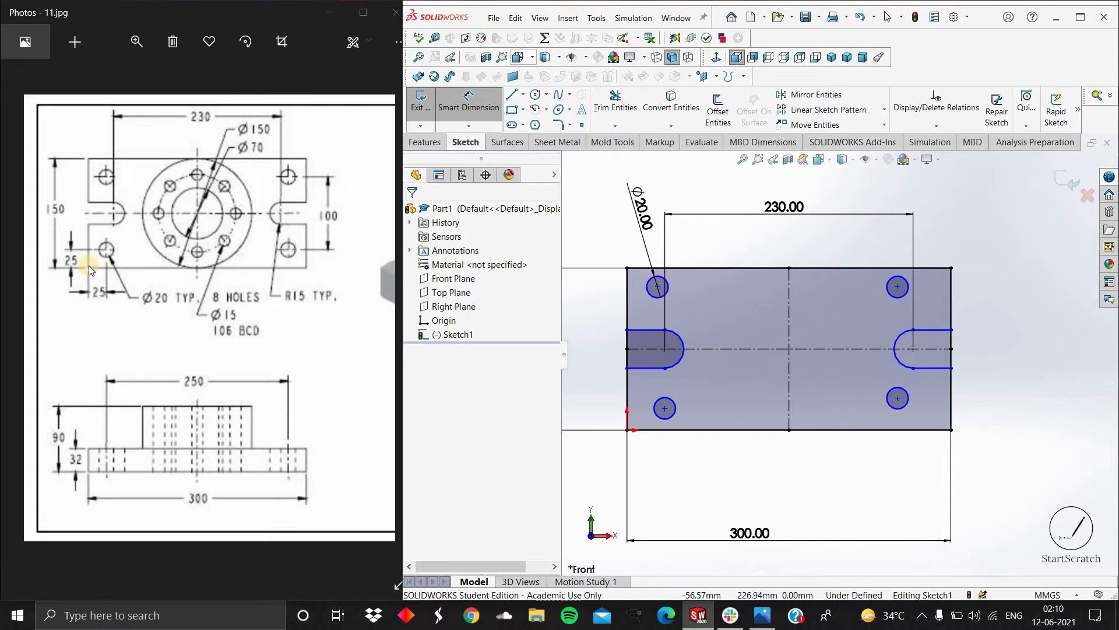
Dimension the lower-left circle's centre 25 mm from the plate's left edge and 25 mm from its lower edge
left_click(665, 408)
left_click(662, 449)
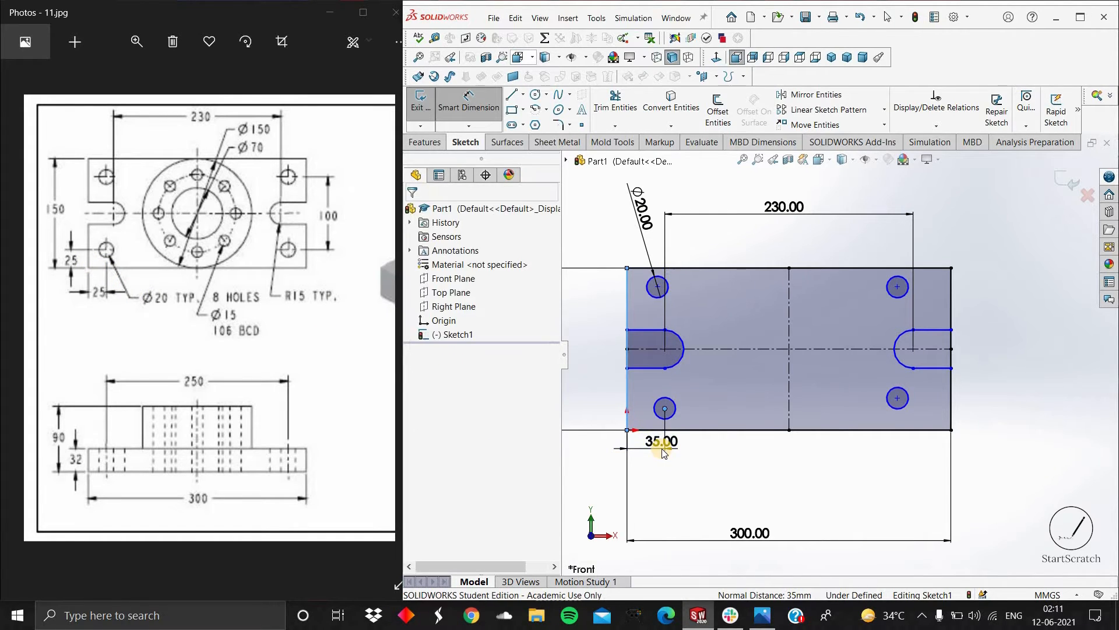
type("25")
key("Return")
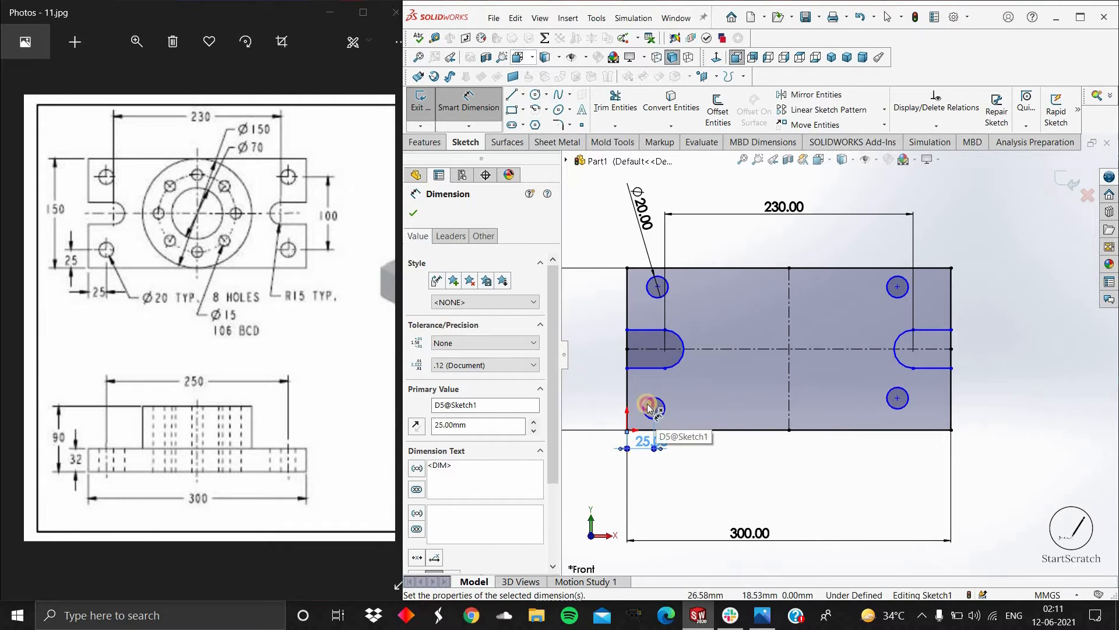
left_click(654, 408)
left_click(632, 429)
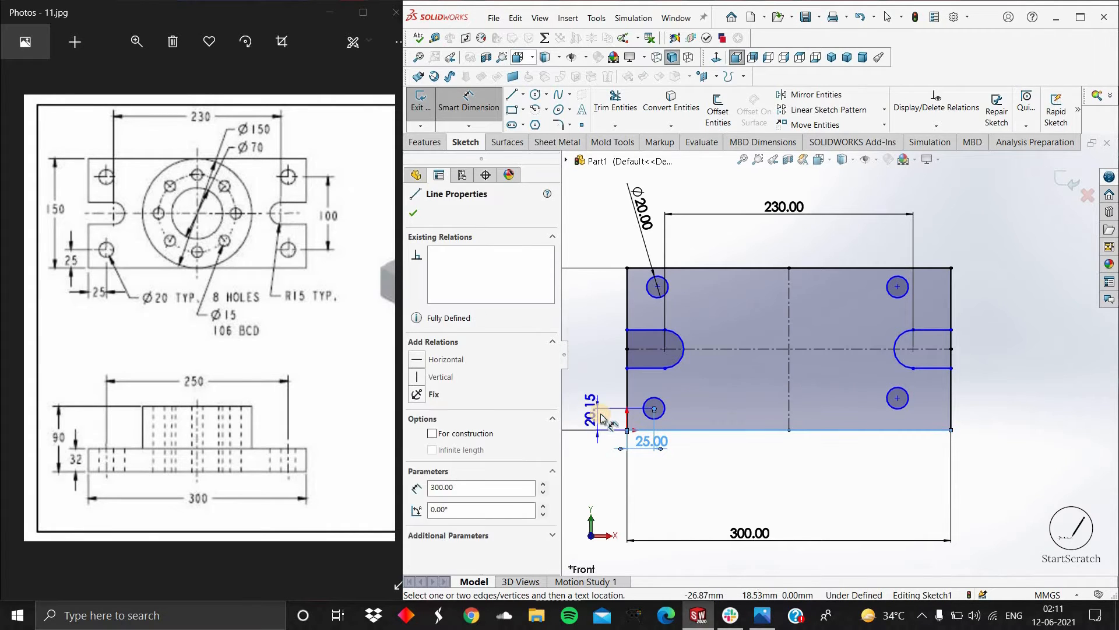
left_click(600, 417)
key("Return")
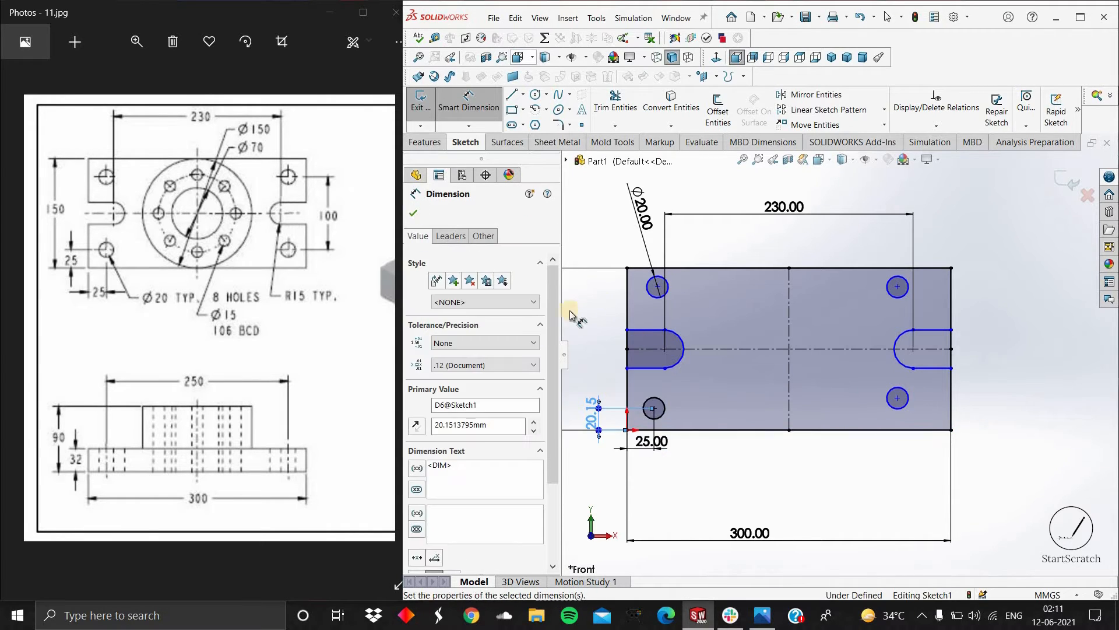
key("Escape")
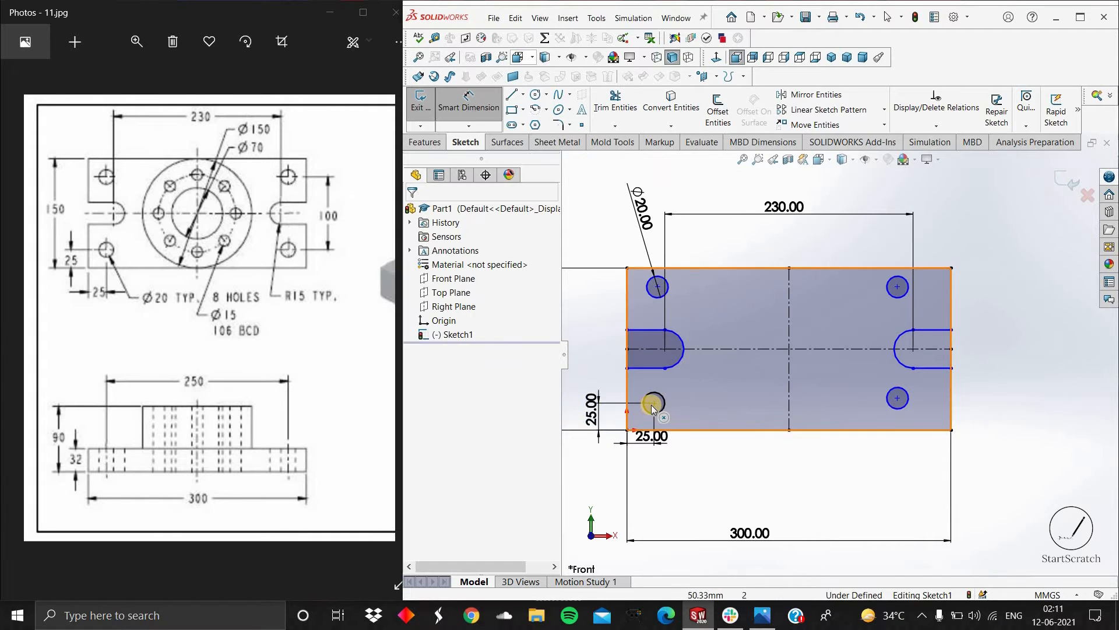
key("Escape")
Align the centres of the two lower corner circles with a Horizontal relation
left_click(898, 398)
left_click(654, 402, "ctrl")
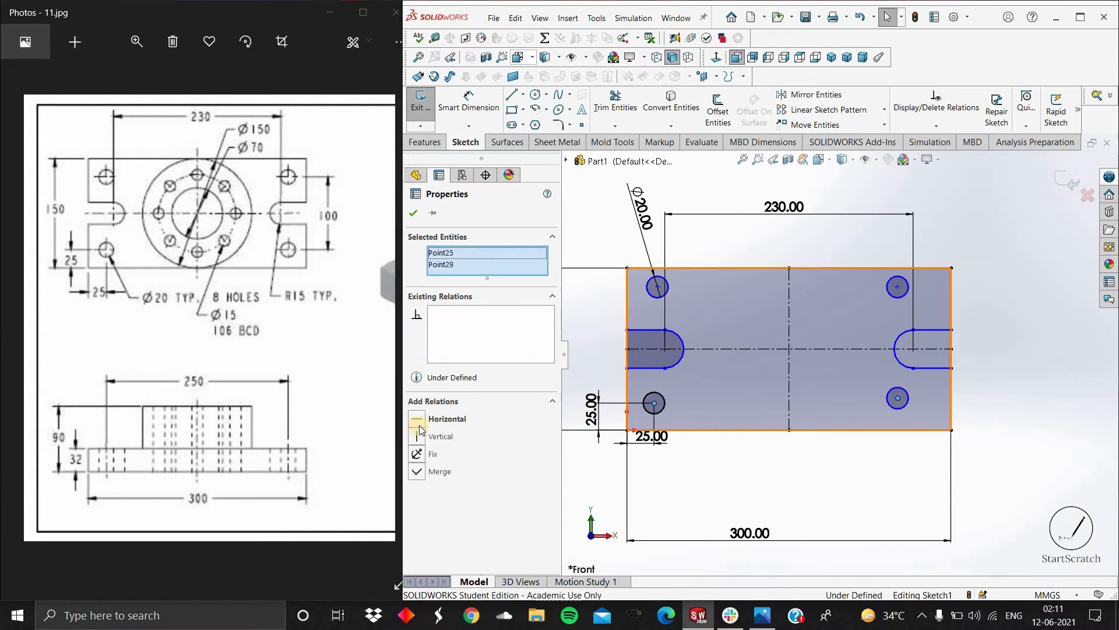
left_click(437, 418)
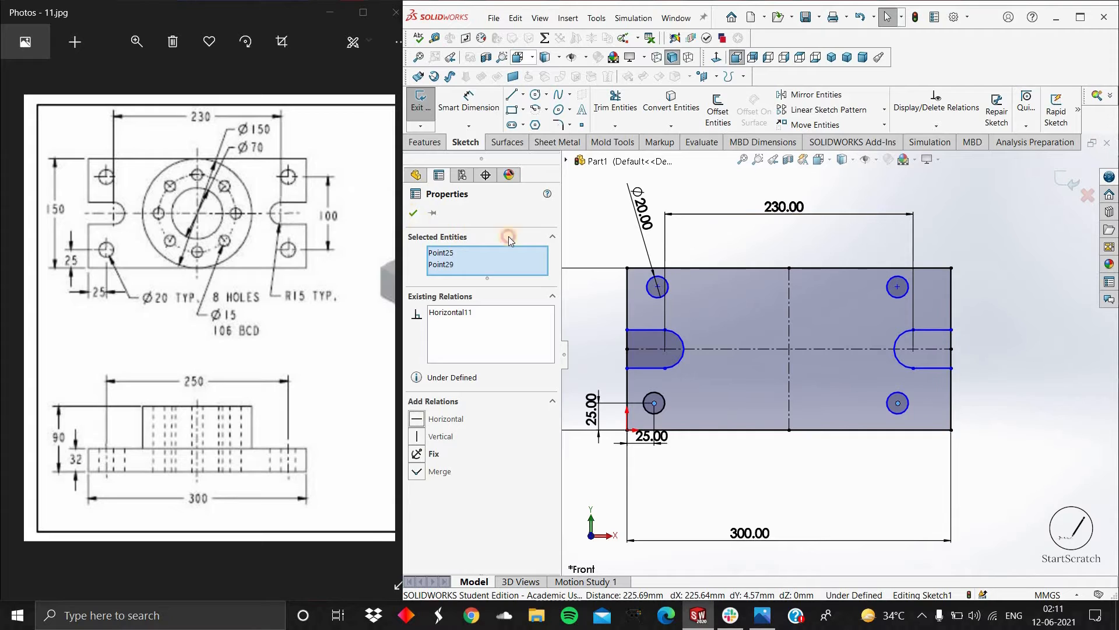
left_click(479, 107)
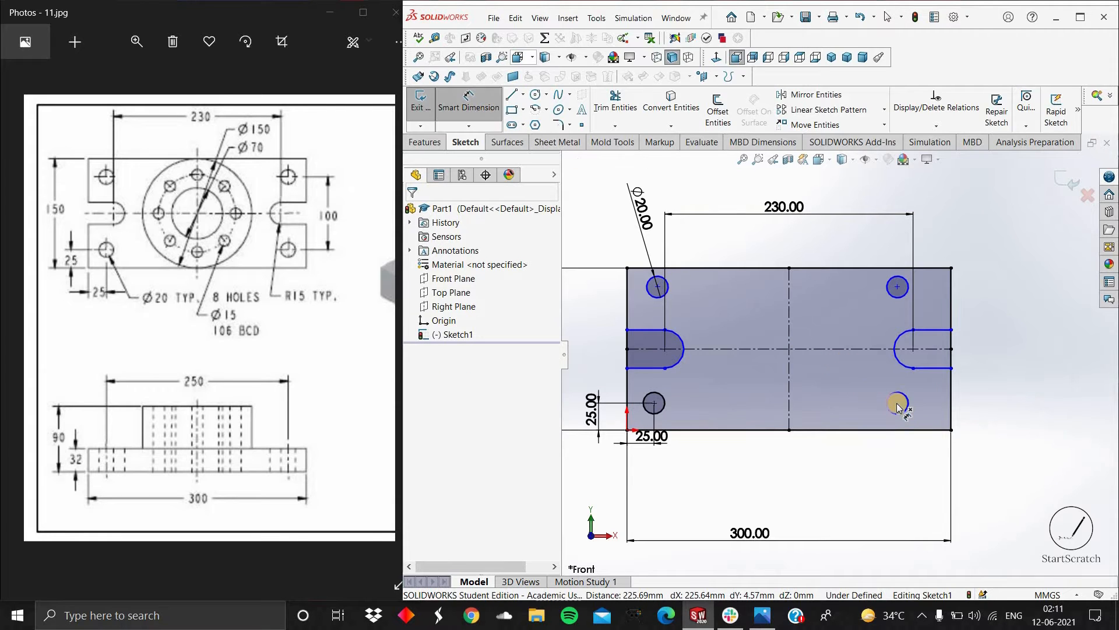
left_click(895, 429)
left_click(1004, 420)
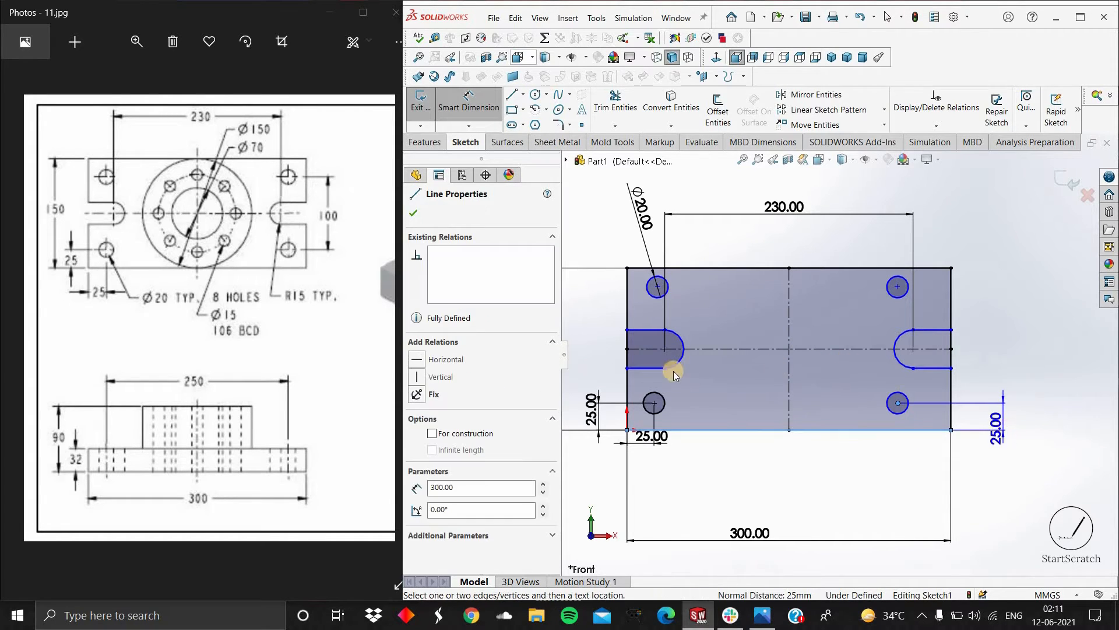
left_click(648, 324)
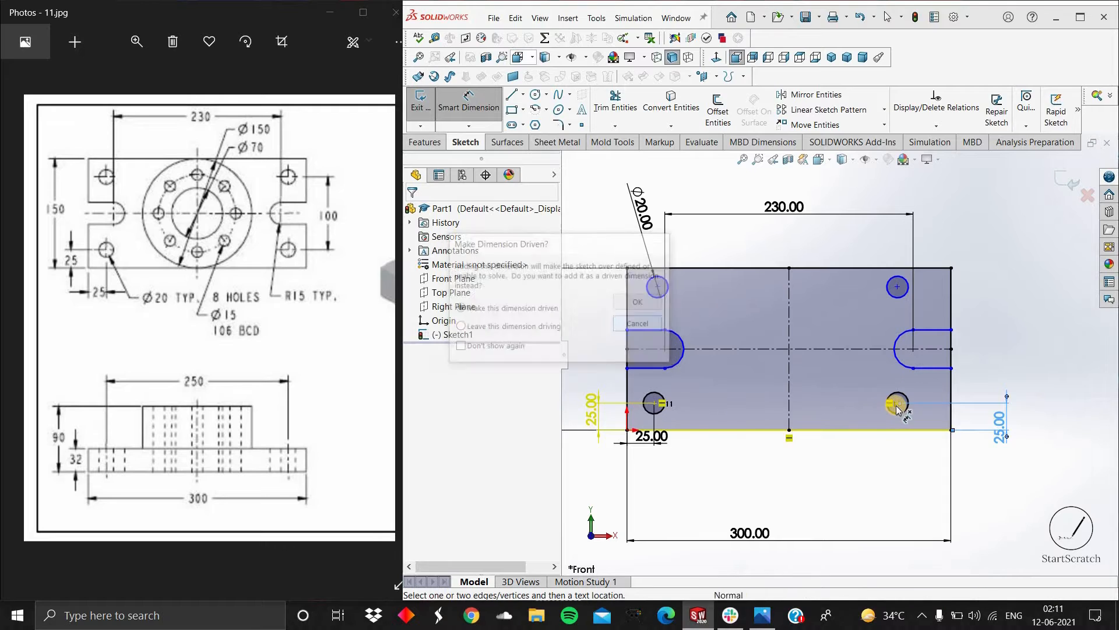
Dimension the lower-right circle's centre 25 mm from the plate's right edge
left_click(951, 405)
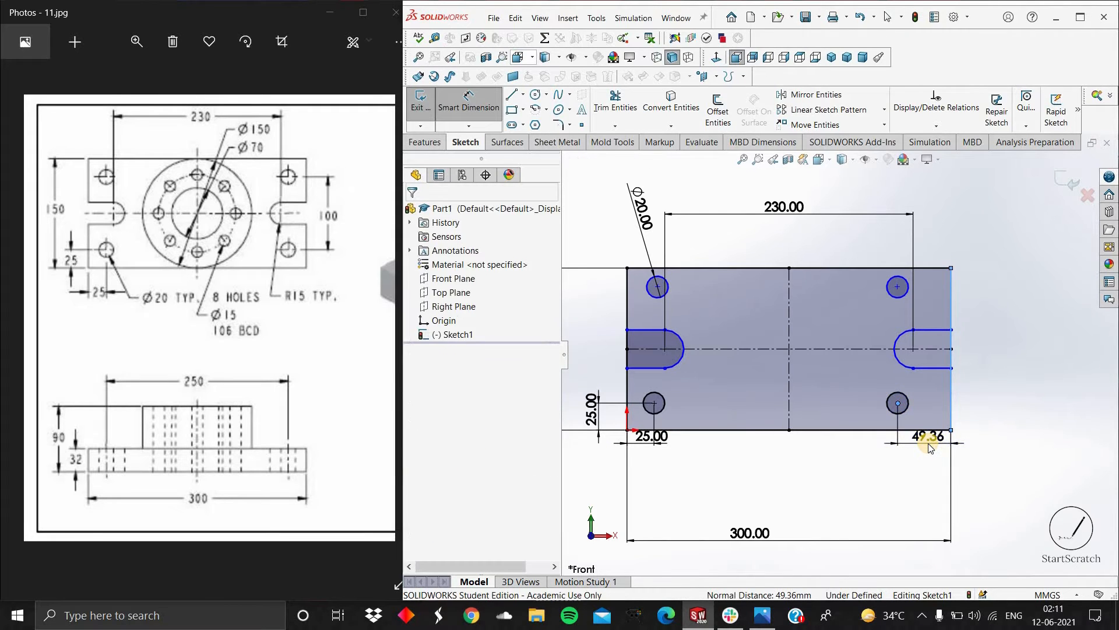
left_click(928, 447)
type("25")
key("Return")
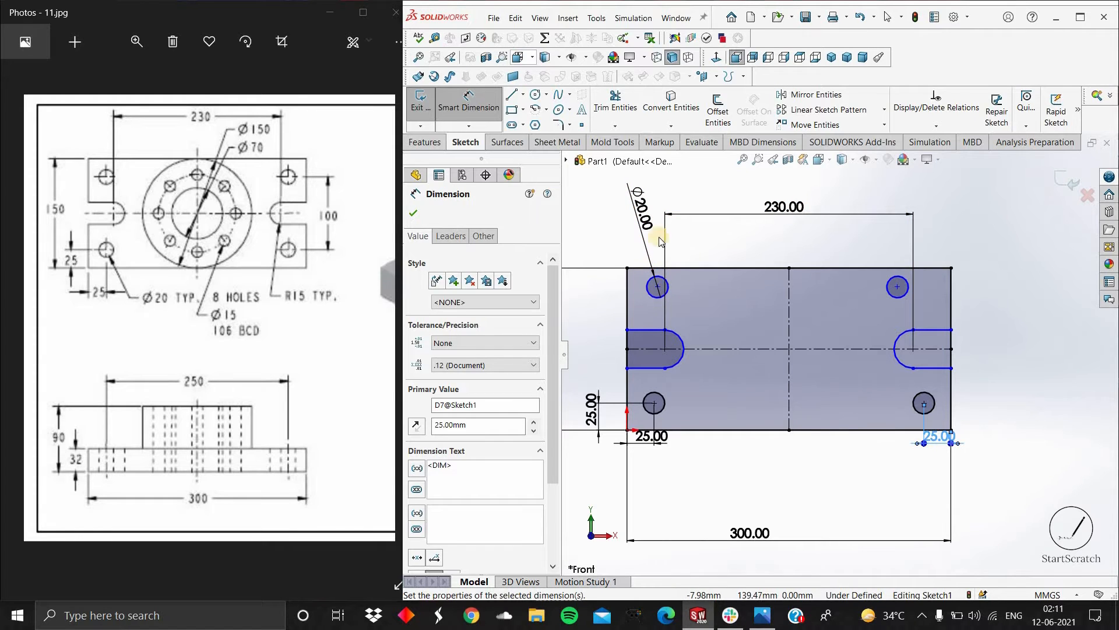
Align the centres of the upper-left and lower-left corner circles with a Vertical relation
key("Escape")
left_click(654, 403)
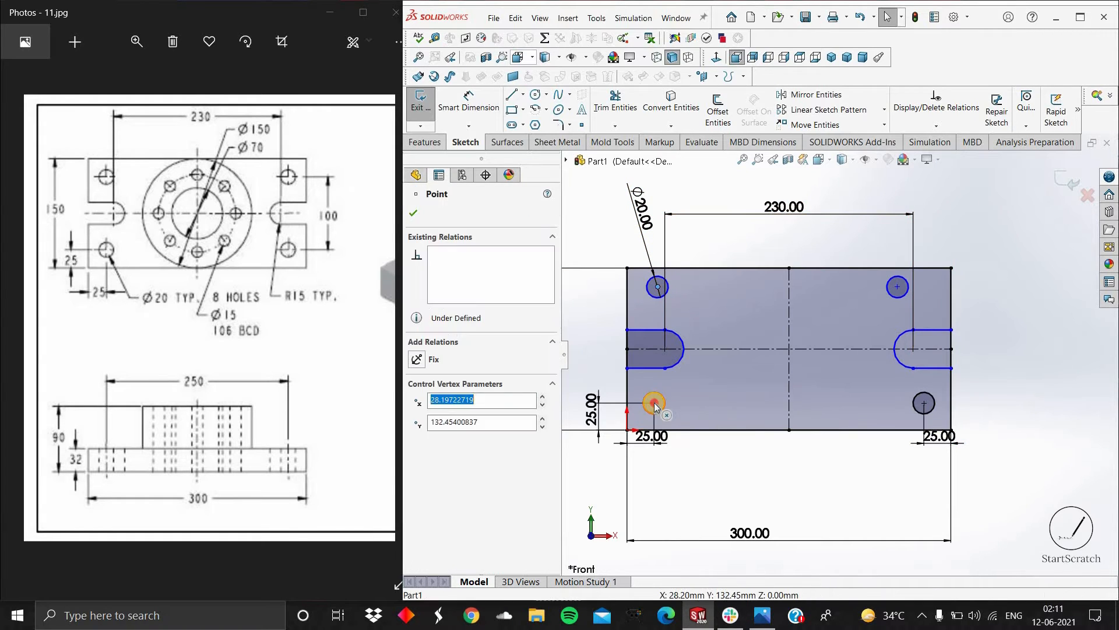
left_click(923, 402, "ctrl")
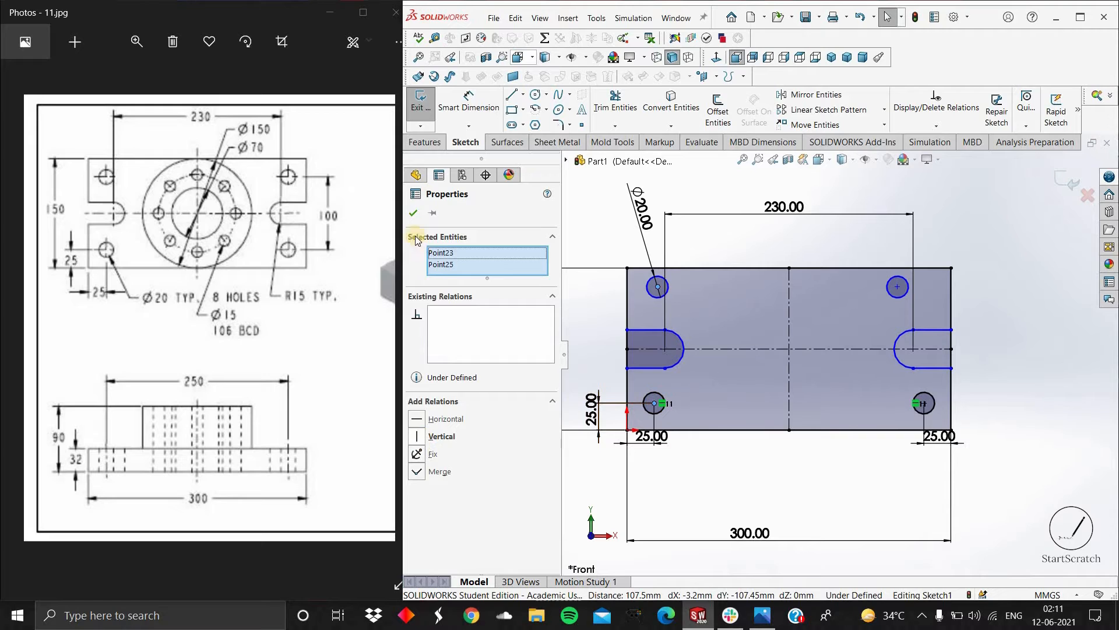
left_click(414, 214)
left_click(462, 127)
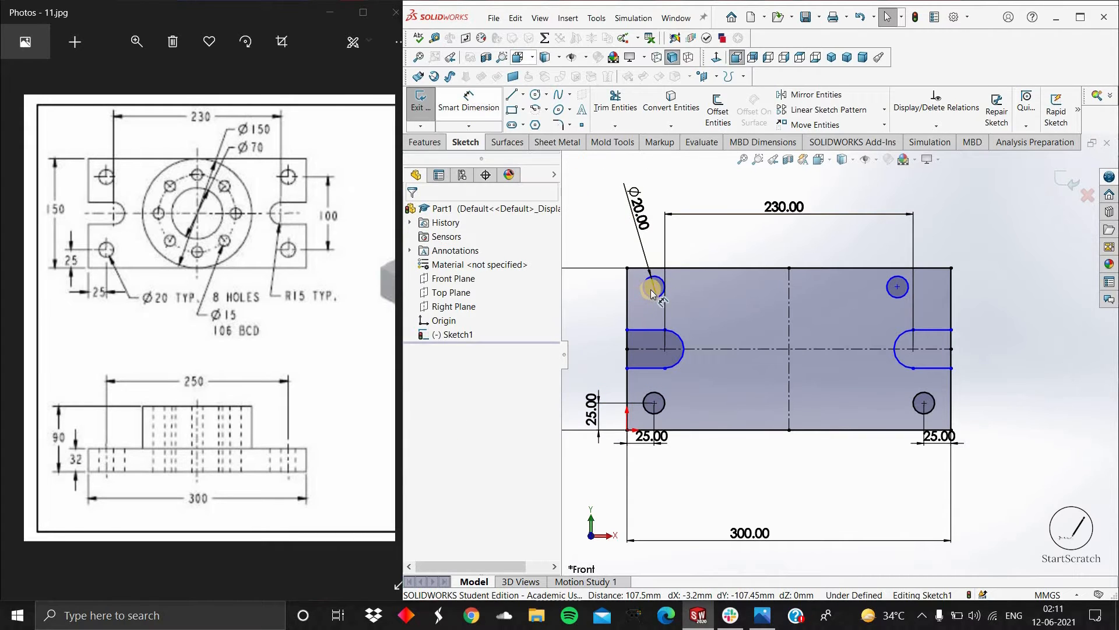
left_click(629, 291)
left_click(628, 277)
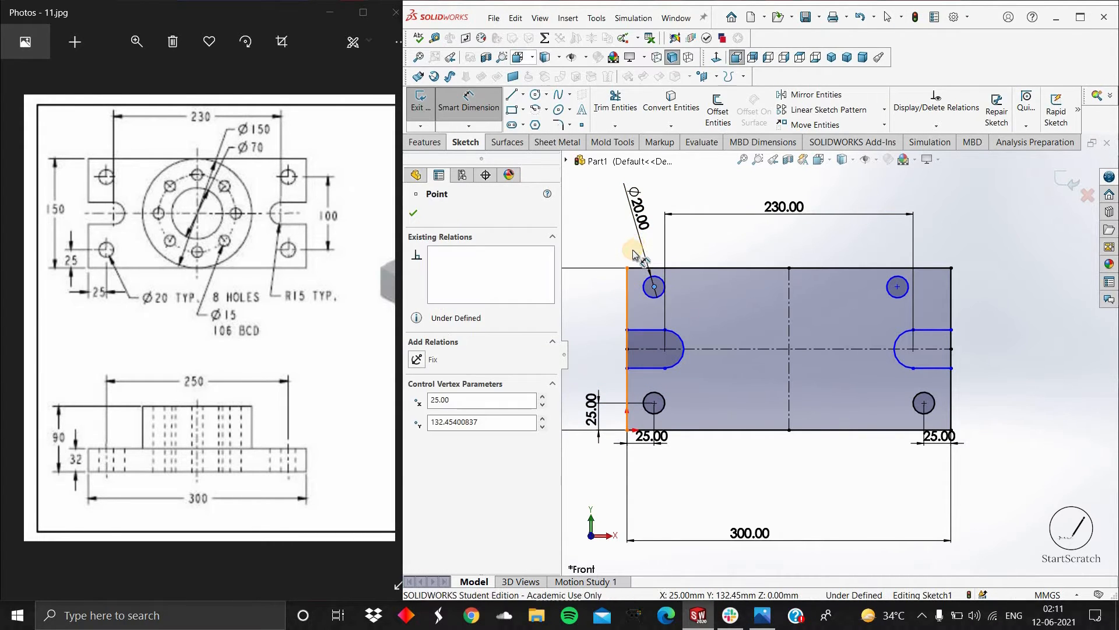
key("Escape")
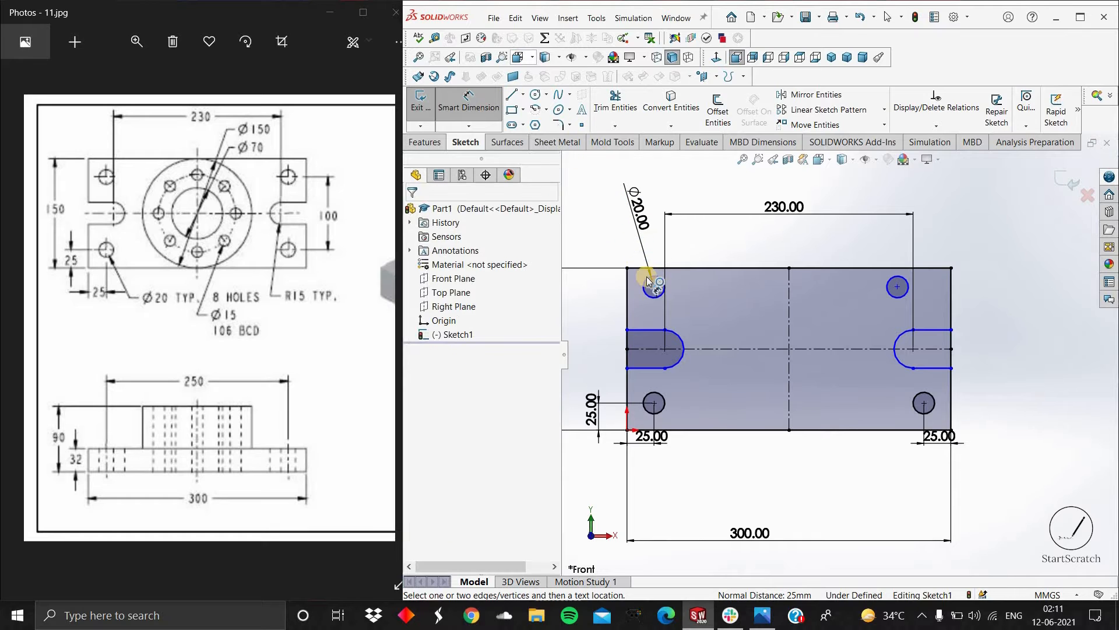
Dimension the upper-left circle's centre 25 mm from the plate's upper edge
left_click(654, 286)
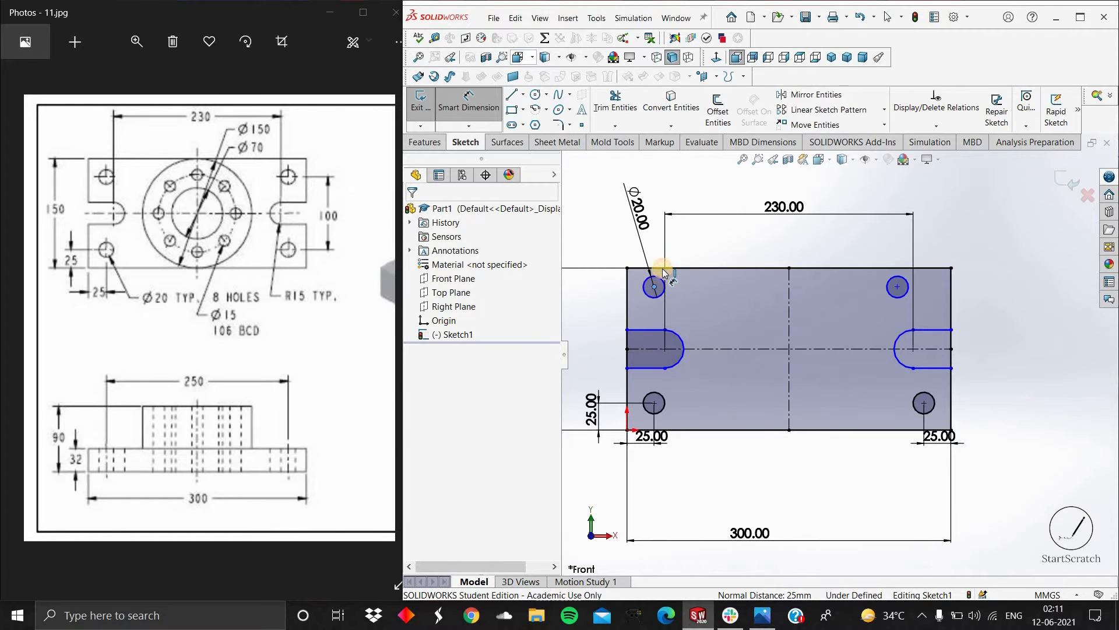
left_click(604, 288)
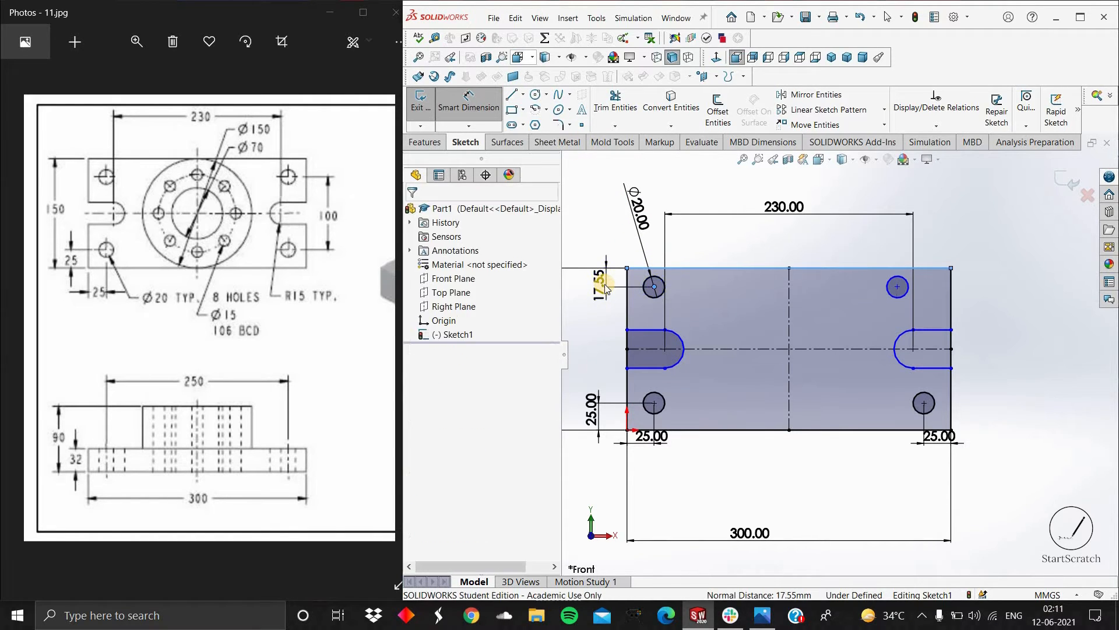
type("25")
key("Return")
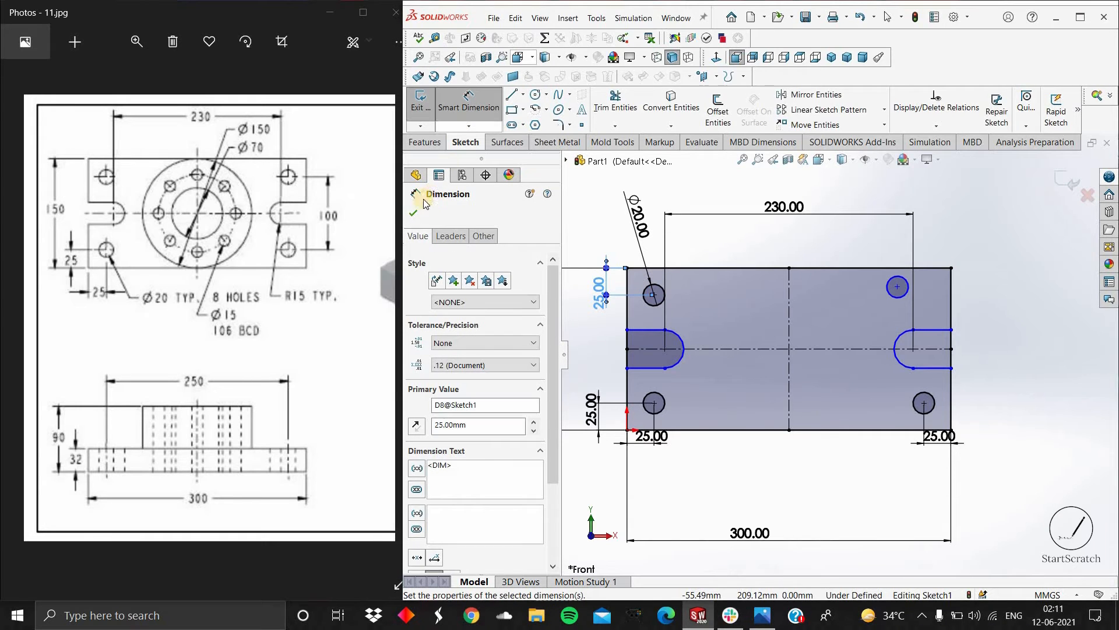
left_click(411, 218)
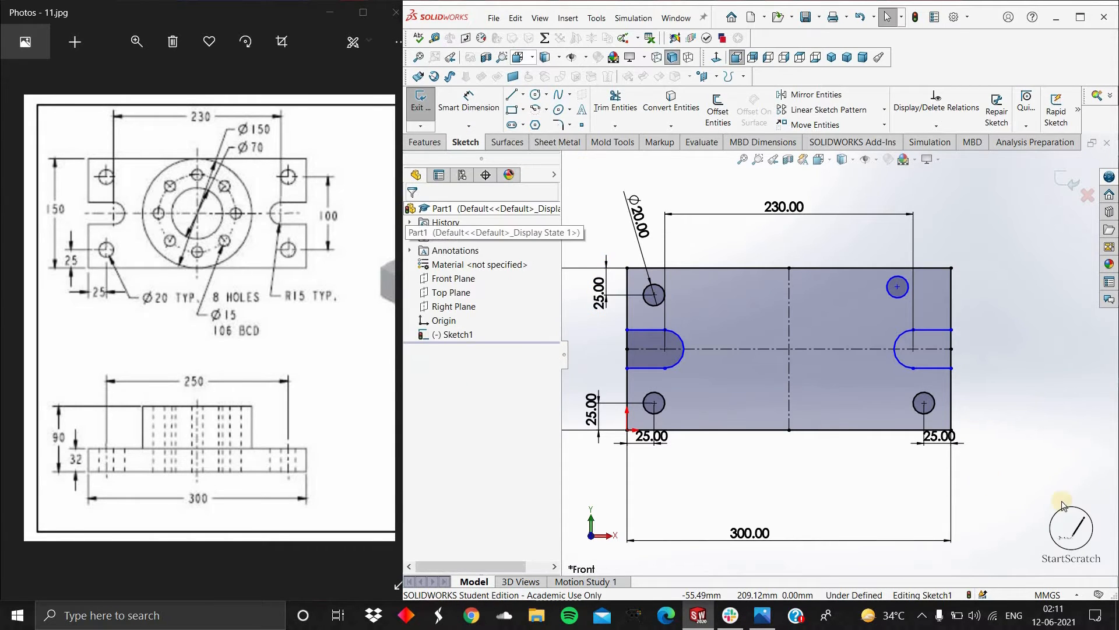
Align the centres of the upper-right and lower-right corner circles with a Vertical relation
left_click(897, 287)
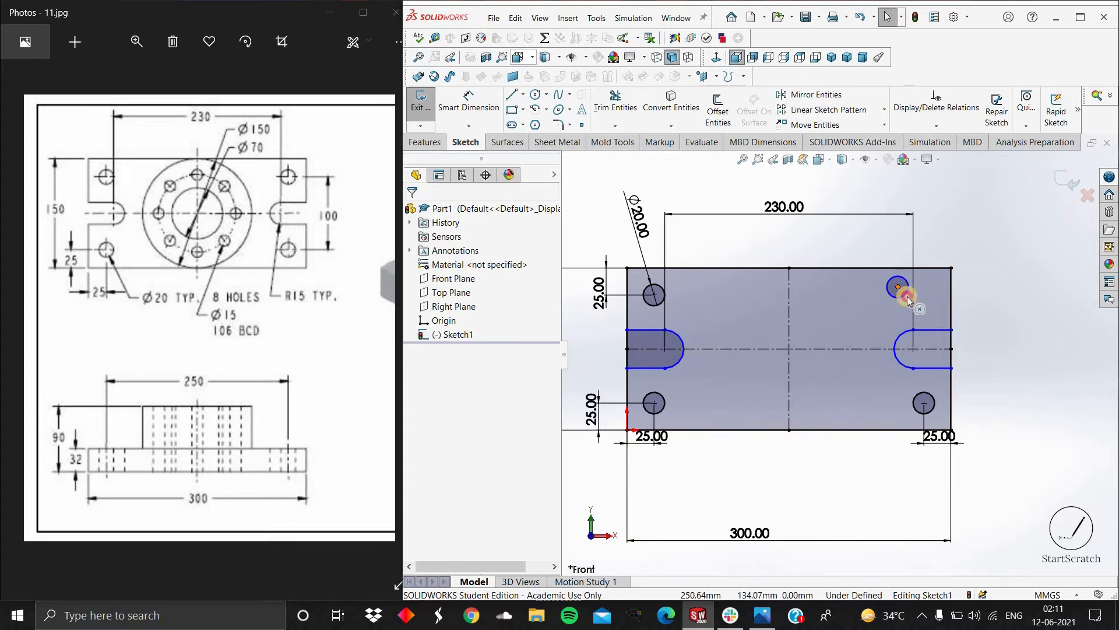
left_click(924, 402, "ctrl")
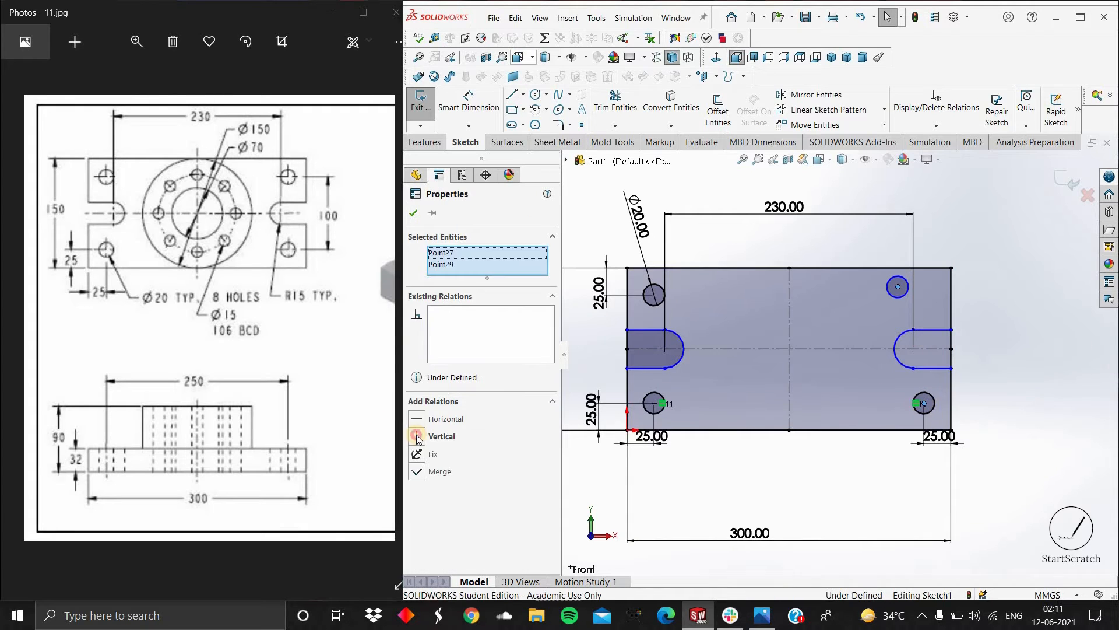
left_click(417, 436)
left_click(477, 104)
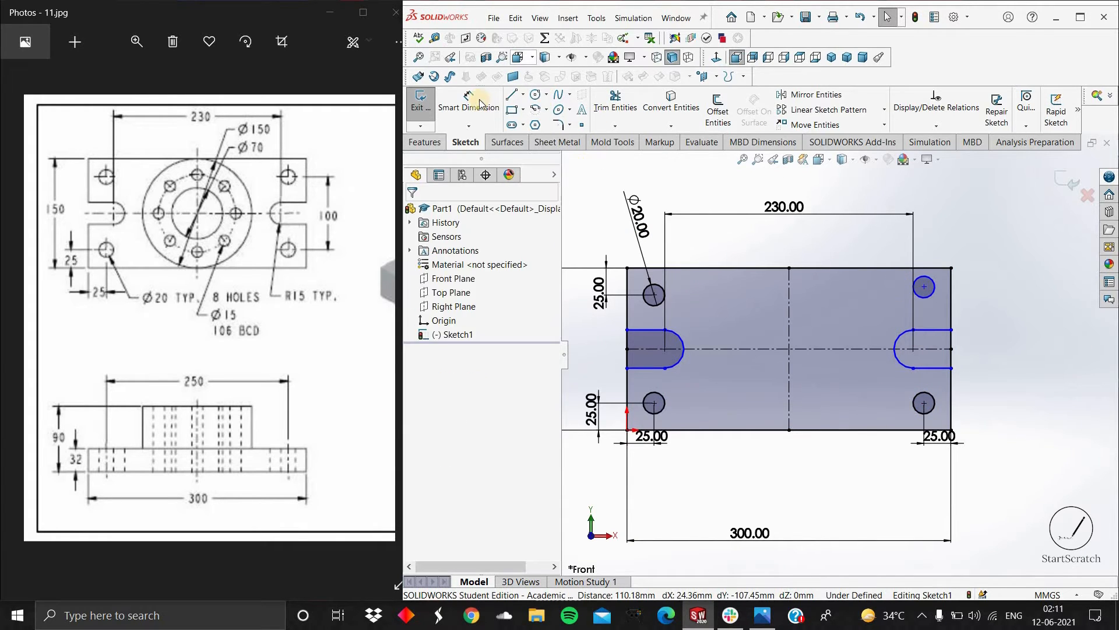
left_click(936, 287)
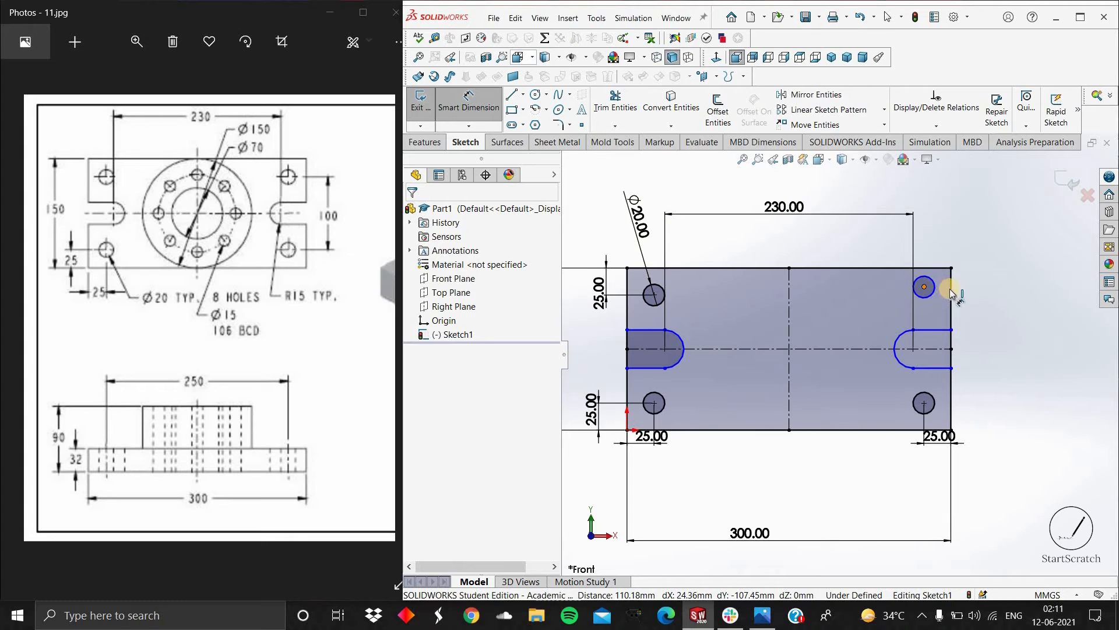
left_click(951, 290)
left_click(943, 242)
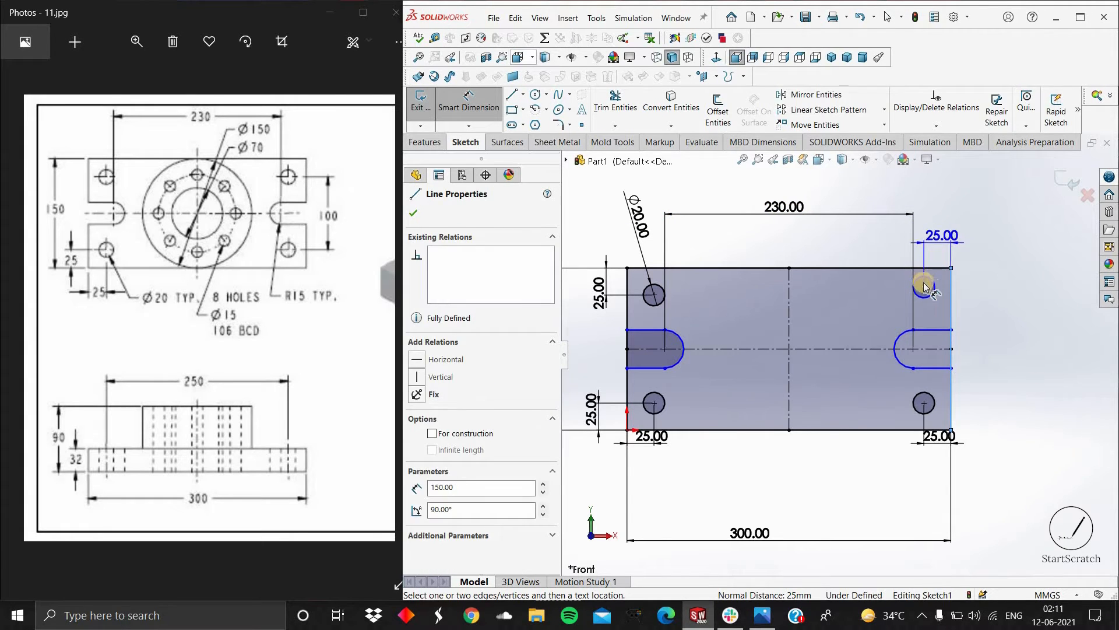
Dimension the upper-right circle's centre 25 mm from the plate's upper edge
left_click(924, 285)
left_click(953, 269)
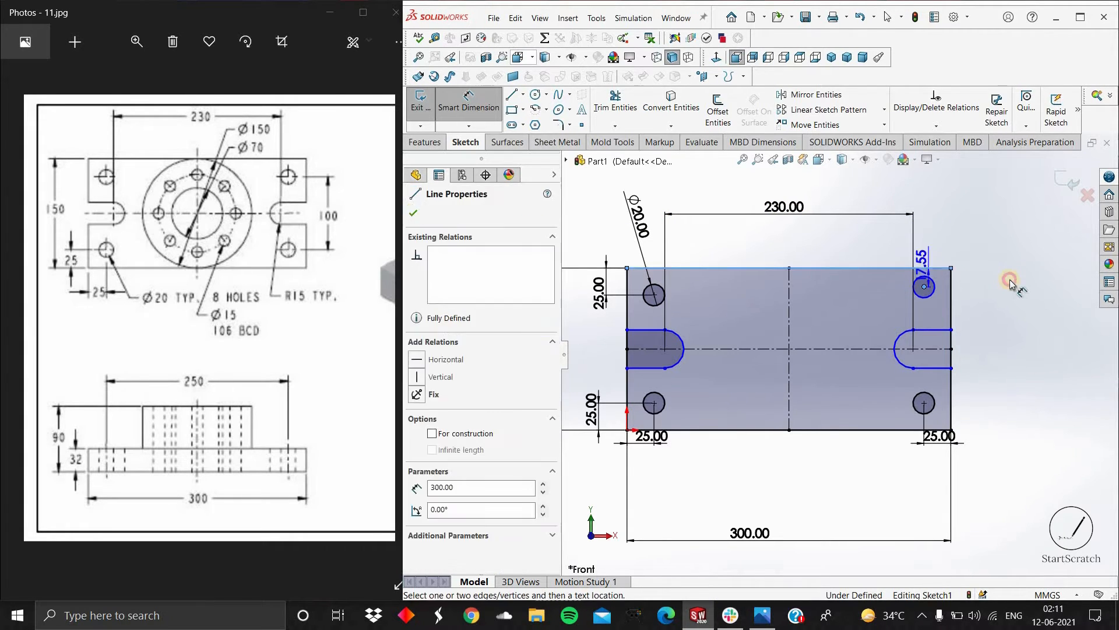
left_click(1010, 283)
type("25")
key("Return")
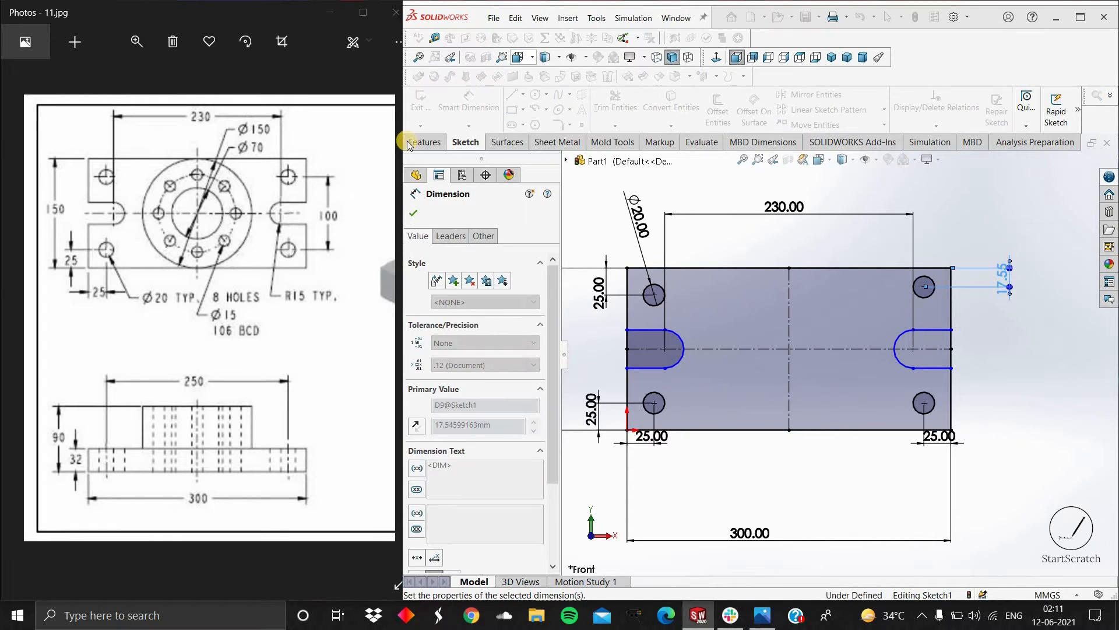
left_click(413, 213)
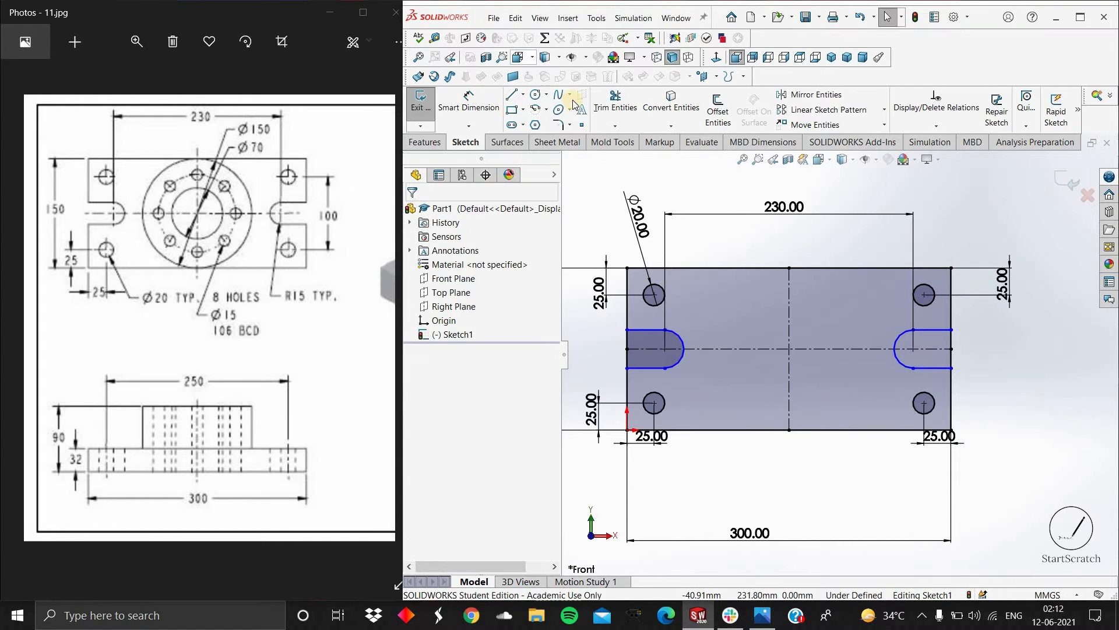
Trim away the portions of the horizontal centreline inside the left and right slots with Power trim
left_click(614, 105)
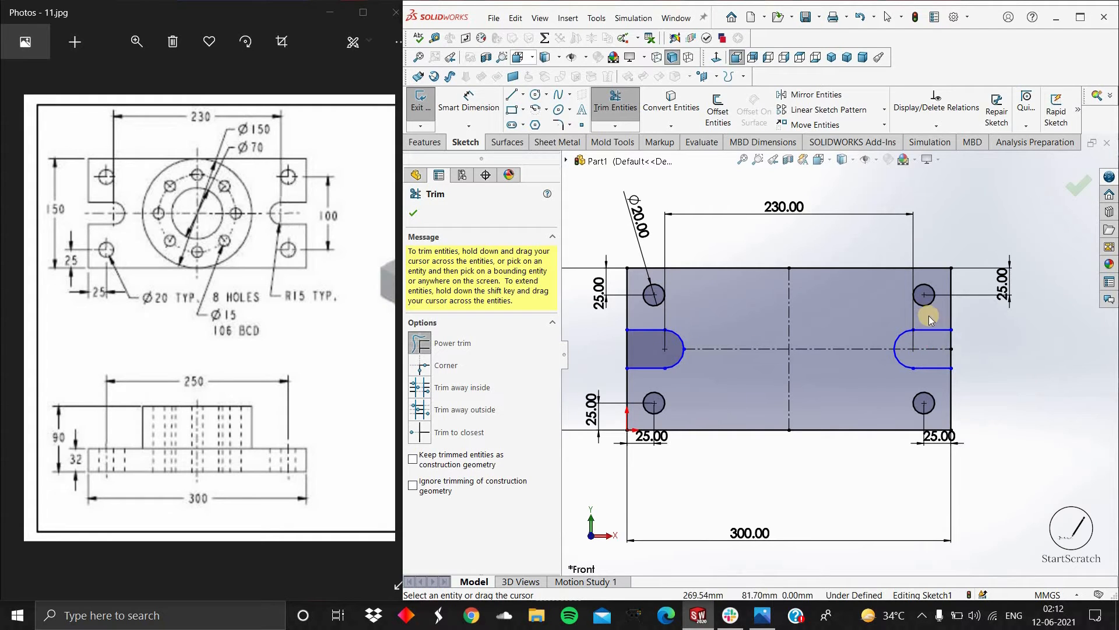
left_click_drag(929, 317, 932, 357)
left_click(415, 213)
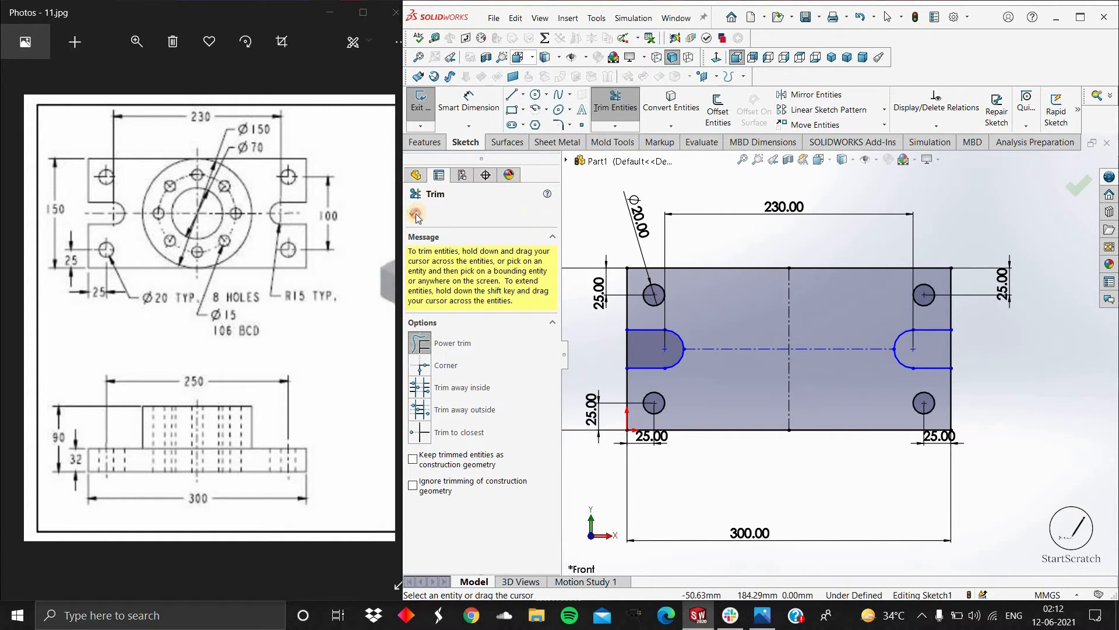
key("Escape")
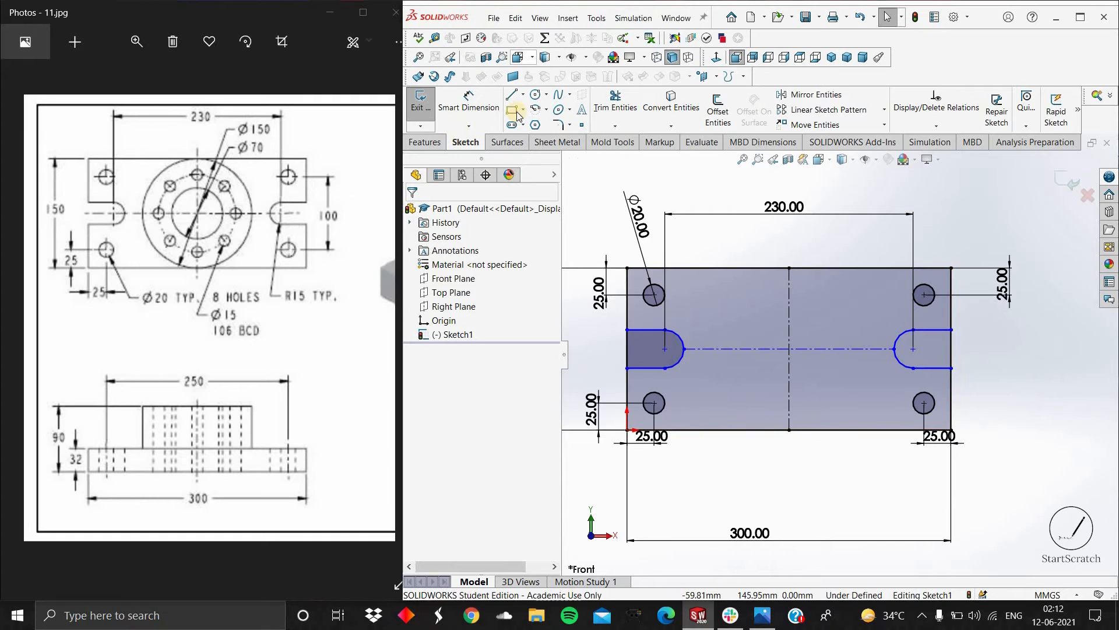
Draw a vertical line about 35 mm long across the left slot's open end on the plate's edge
key("l")
left_click(627, 331)
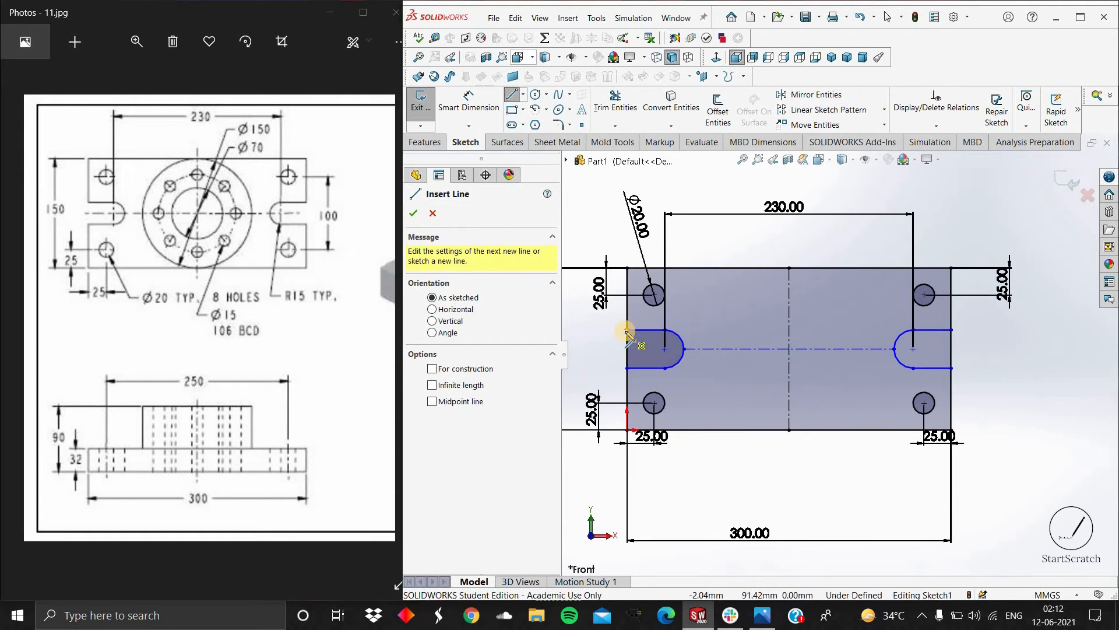
left_click(628, 368)
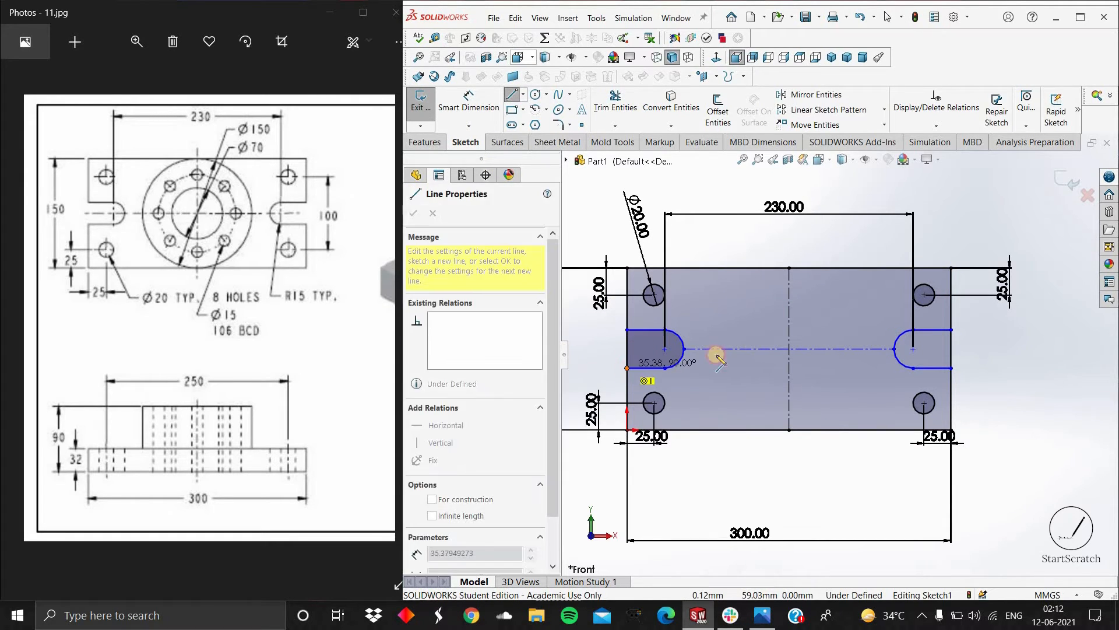
key("Escape")
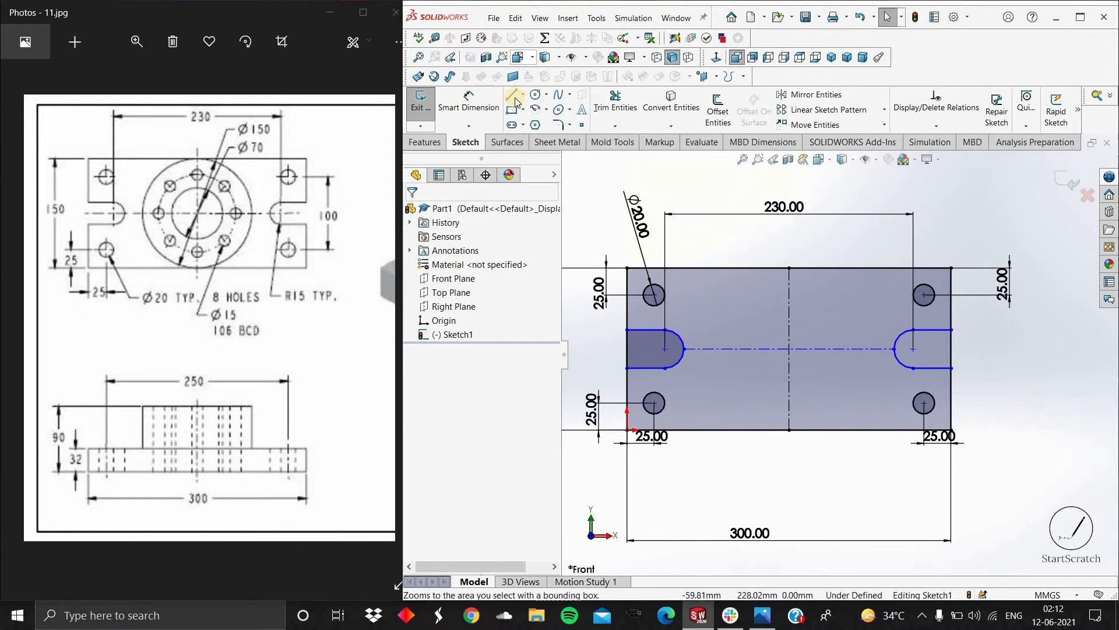
Draw a vertical line about 35 mm long across the right slot's open end on the plate's edge
key("l")
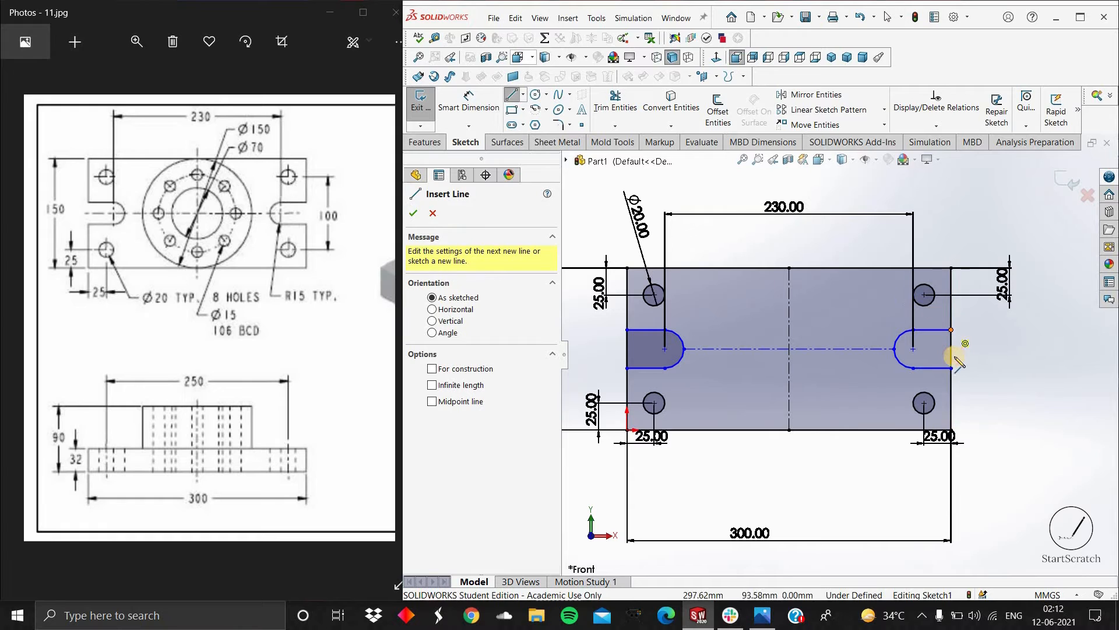
left_click(951, 330)
left_click(952, 368)
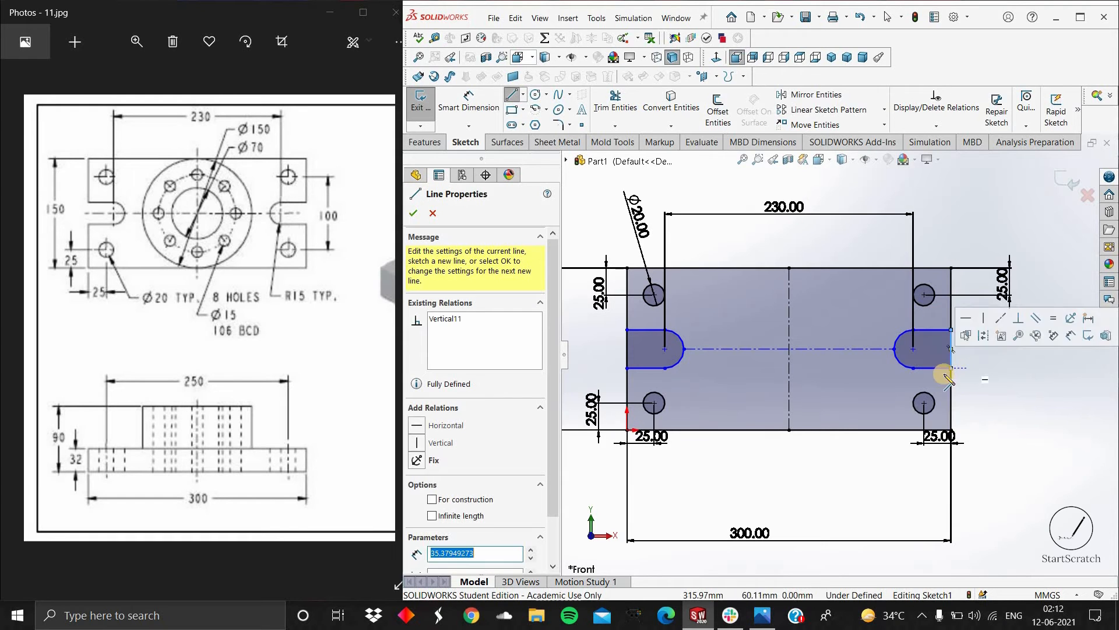
scroll(835, 357, "up", 3)
scroll(739, 347, "down", 3)
scroll(780, 352, "up", 2)
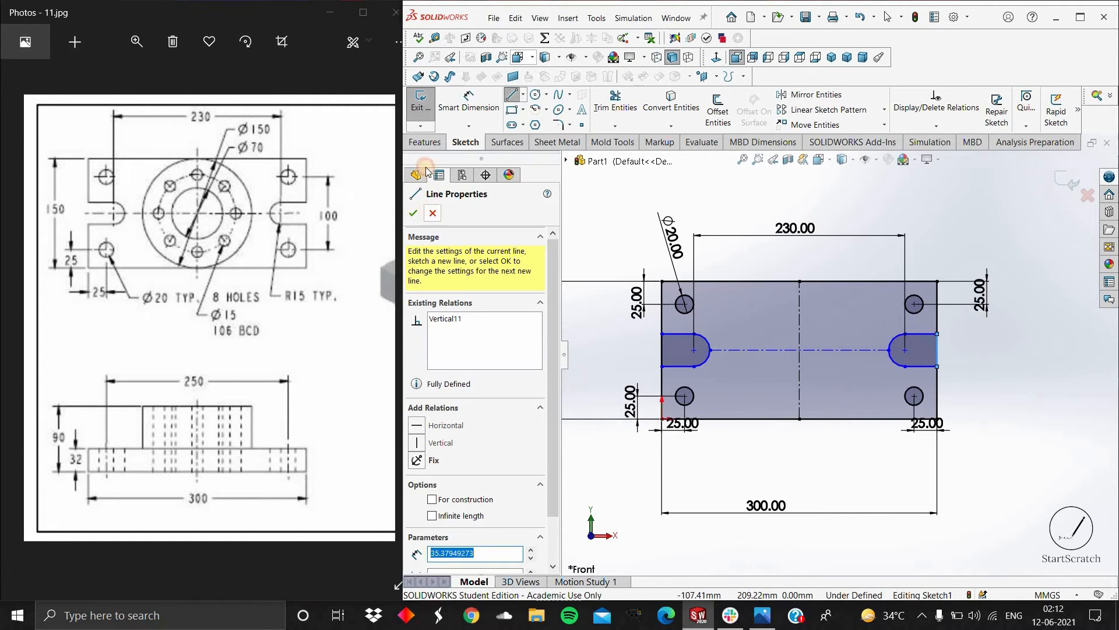
key("Escape")
key("Escape")
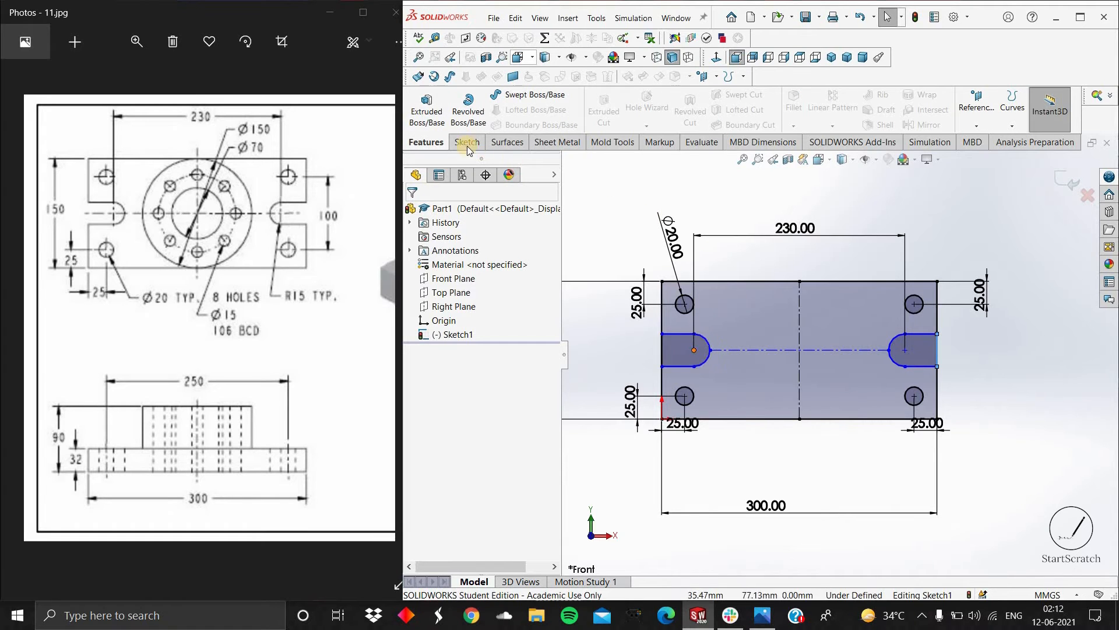
Extrude the plate region outside the slots and corner circles as a Blind boss 32 mm deep
scroll(764, 198, "up", 2)
mouse_move(764, 201)
middle_mouse_down()
mouse_move(775, 248)
mouse_move(729, 225)
middle_mouse_up()
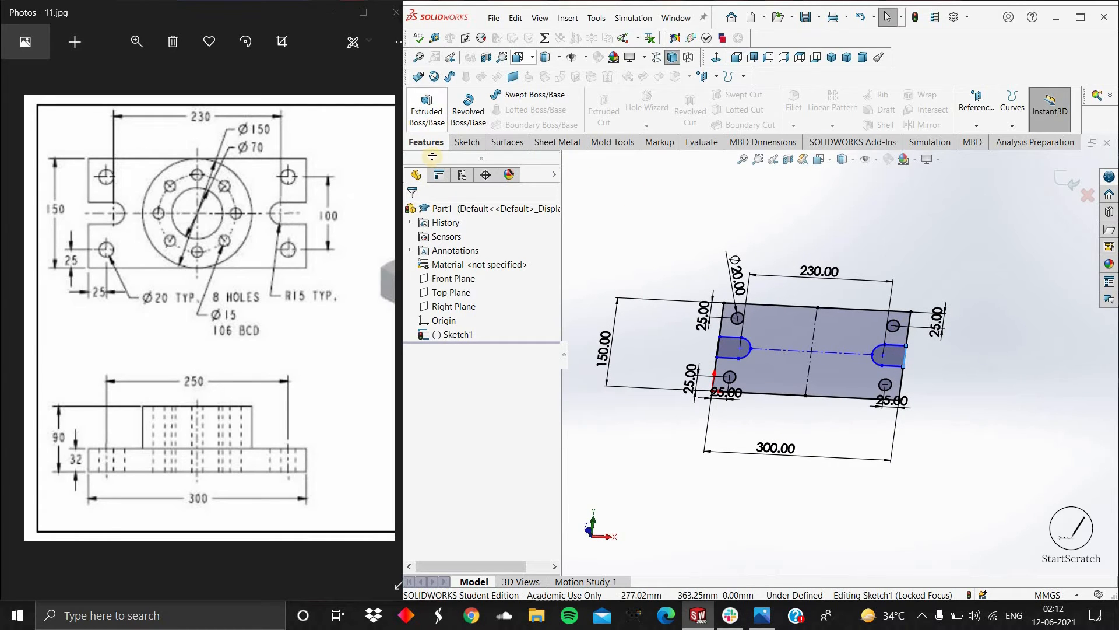
left_click(428, 116)
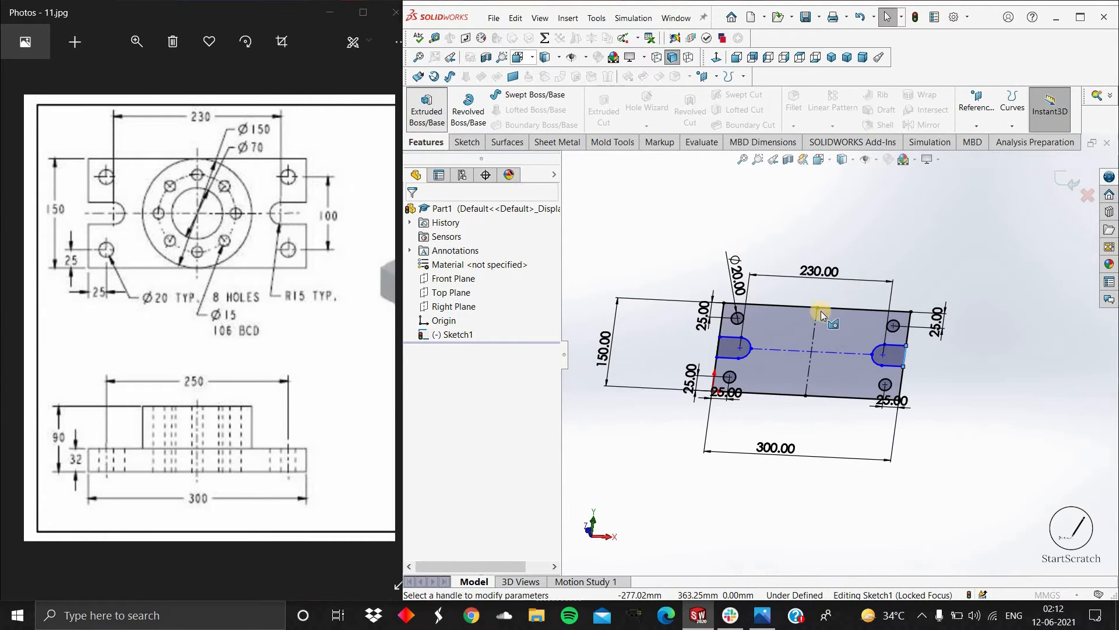
left_click(779, 337)
left_click(765, 310)
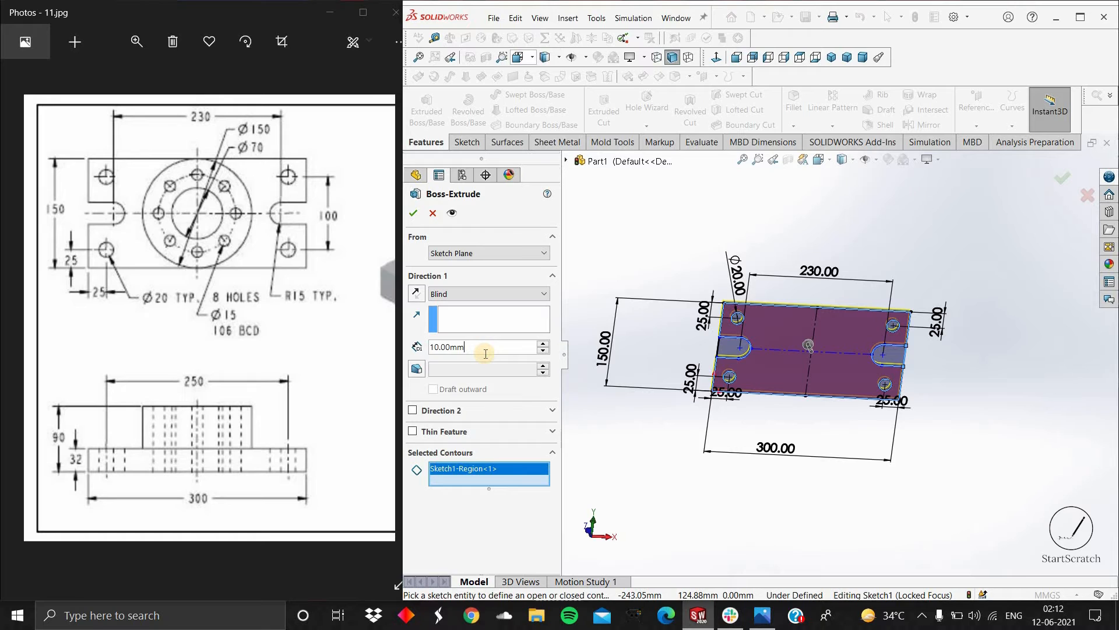
type("32")
key("Return")
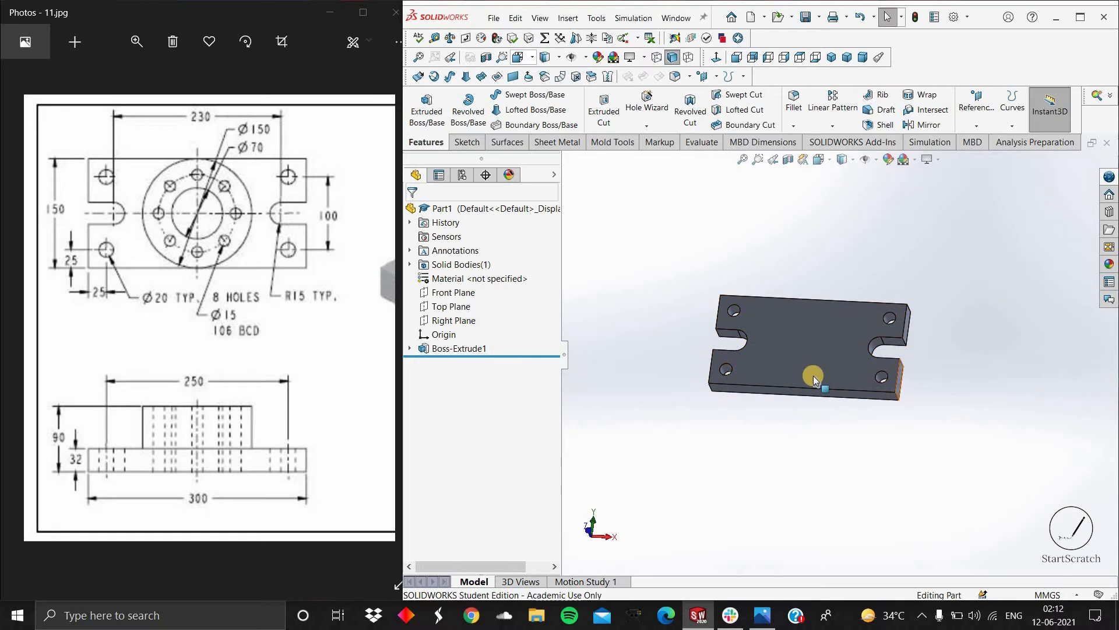
Start a sketch on the plate's large front face containing the four corner holes
scroll(824, 346, "up", 3)
scroll(822, 387, "down", 3)
mouse_move(799, 267)
middle_mouse_down()
mouse_move(812, 387)
mouse_move(843, 401)
mouse_move(806, 415)
mouse_move(799, 377)
mouse_move(785, 367)
mouse_move(816, 373)
middle_mouse_up()
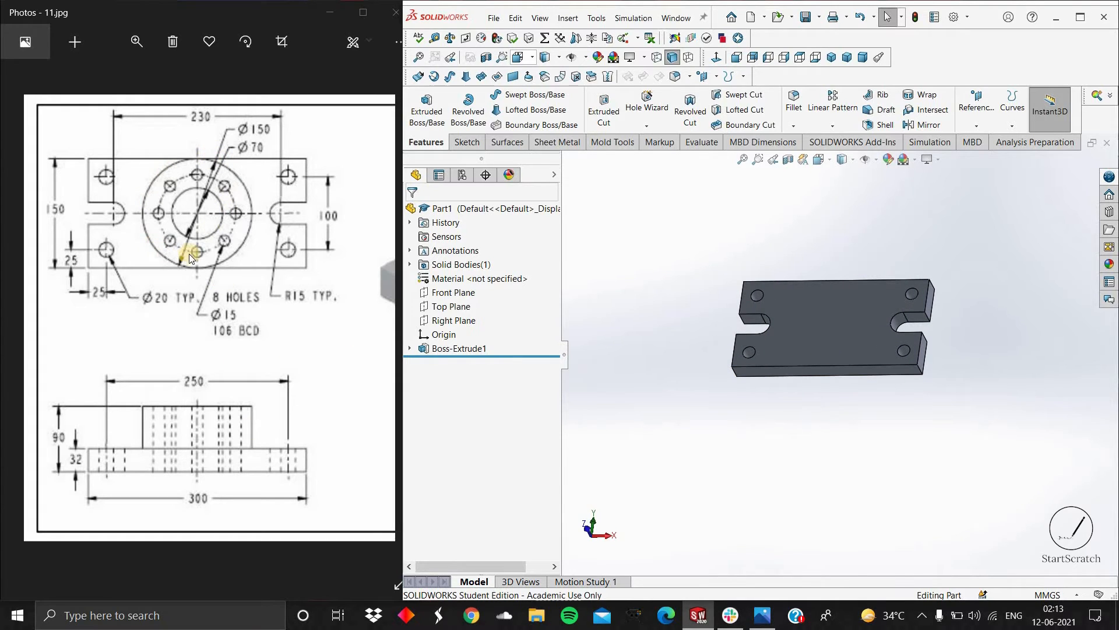
scroll(142, 264, "up", 5)
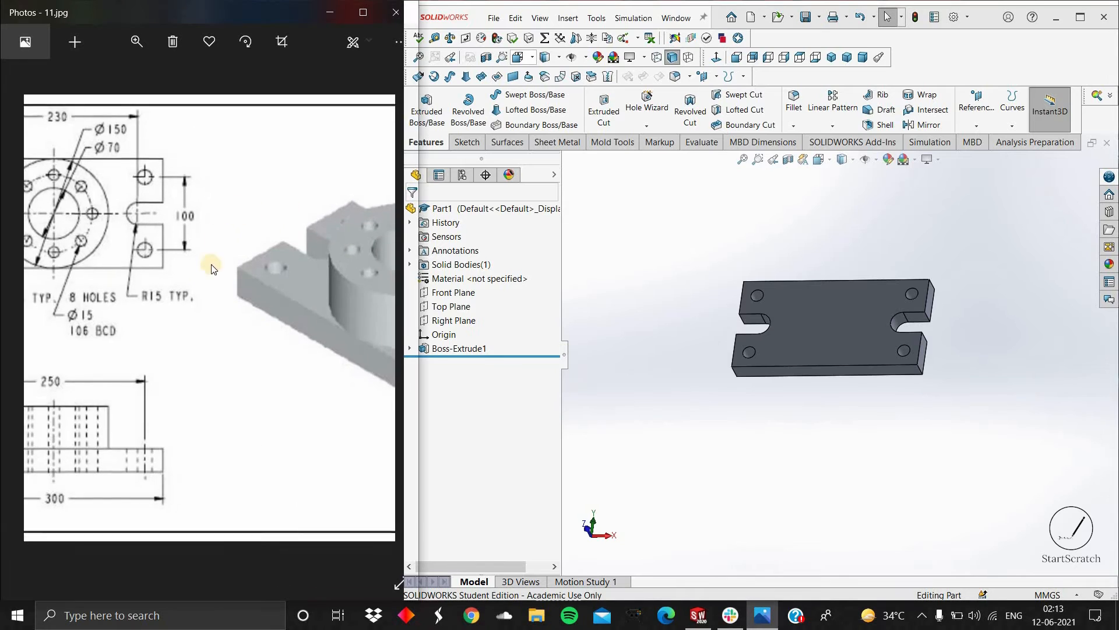
scroll(196, 275, "down", 5)
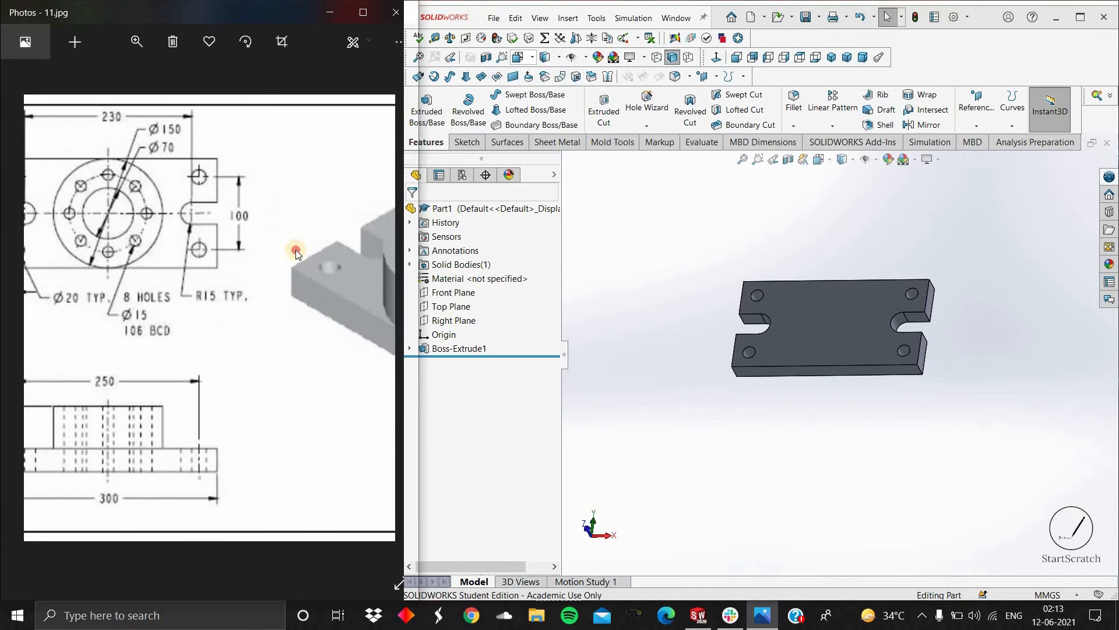
left_click(825, 322)
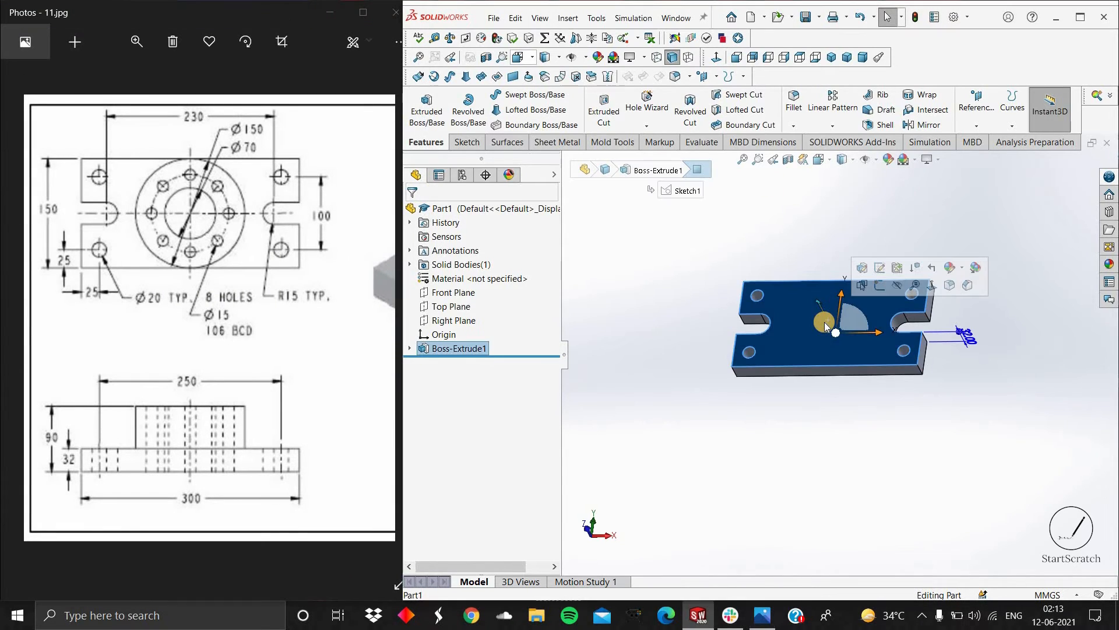
left_click(879, 286)
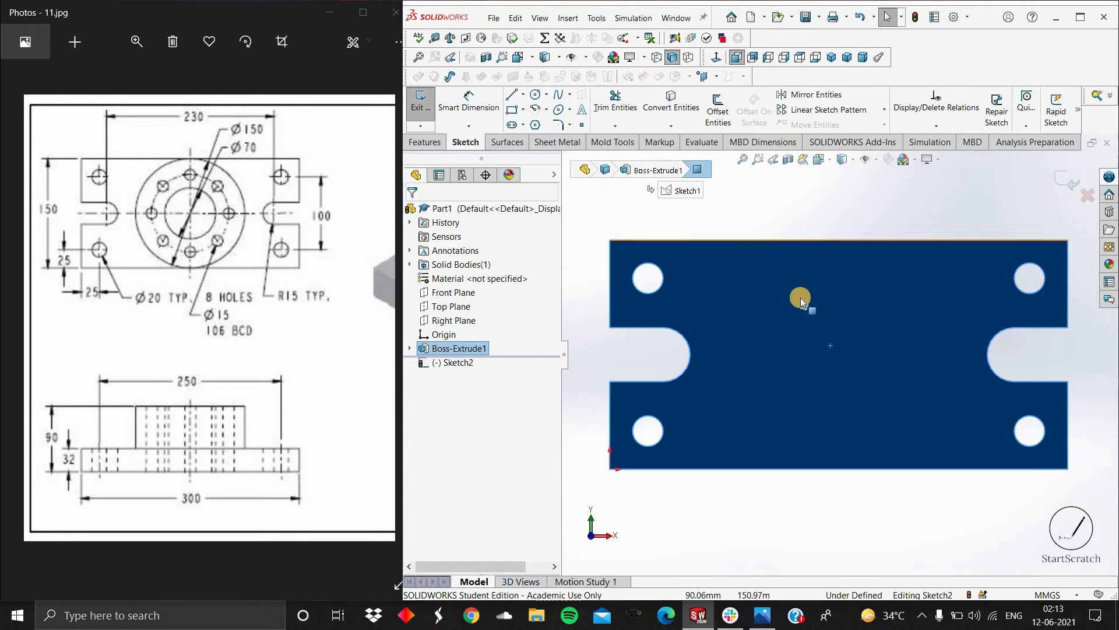
Draw a horizontal centreline between the two slot arc centres and a 150 mm vertical centreline between the midpoints of the plate's long edges
left_click(512, 109)
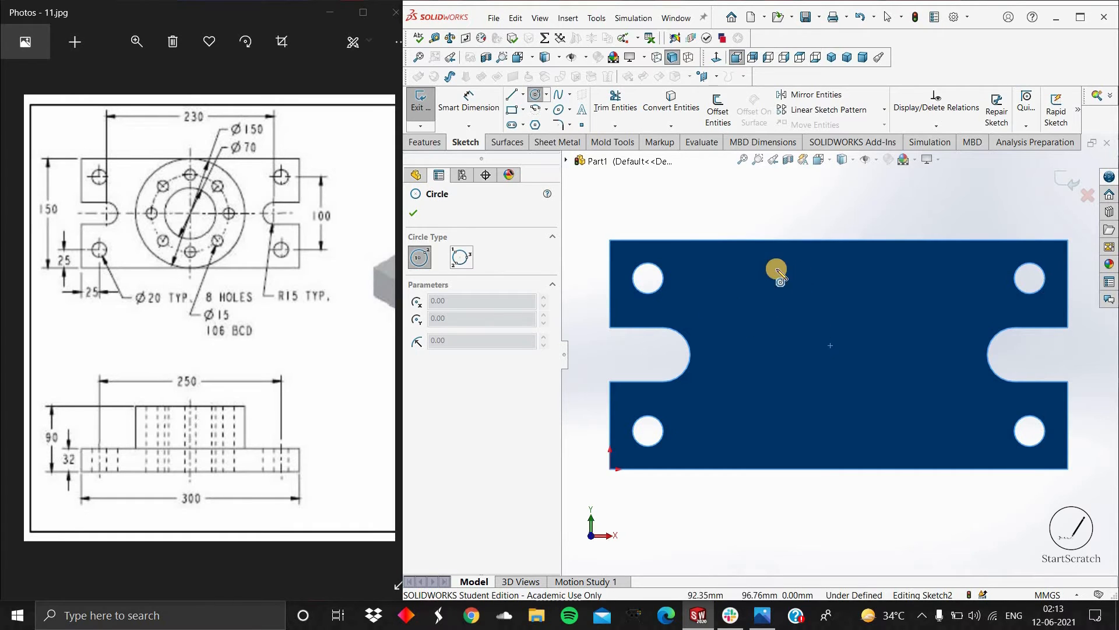
key("z")
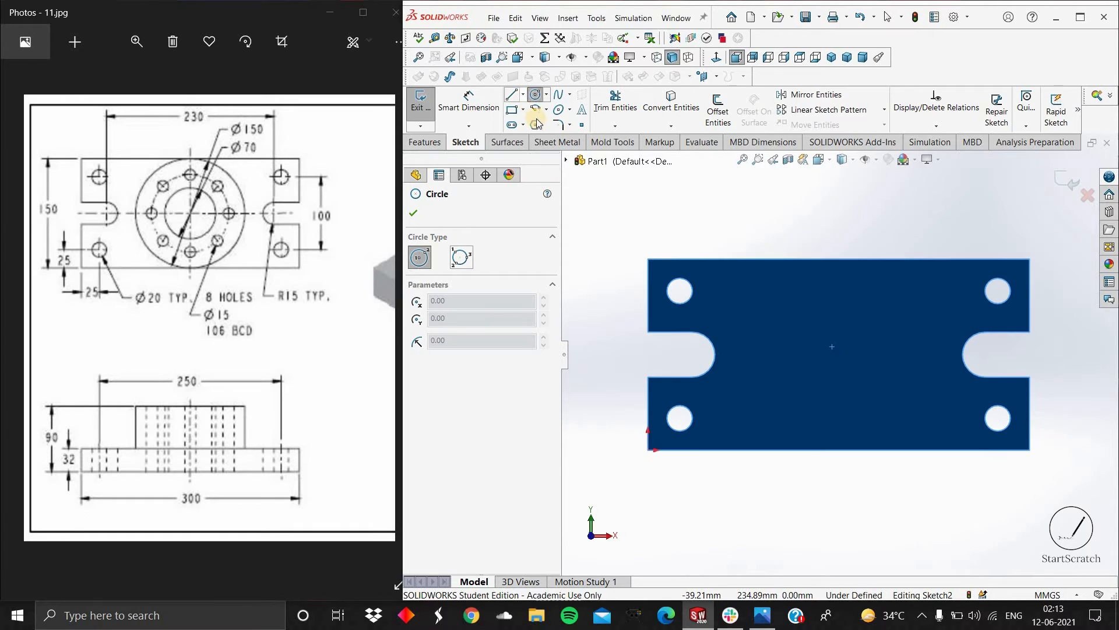
left_click(523, 95)
left_click(537, 121)
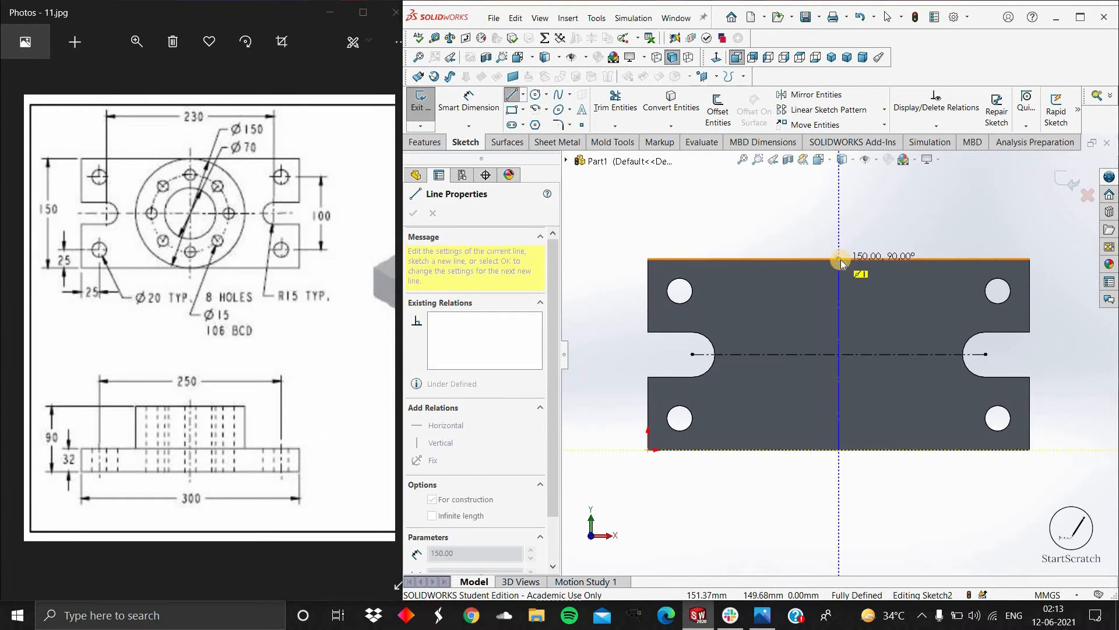
left_click(839, 258)
key("Escape")
Draw a circle centred on the intersection of the centrelines and set its diameter to 150 mm
left_click(535, 95)
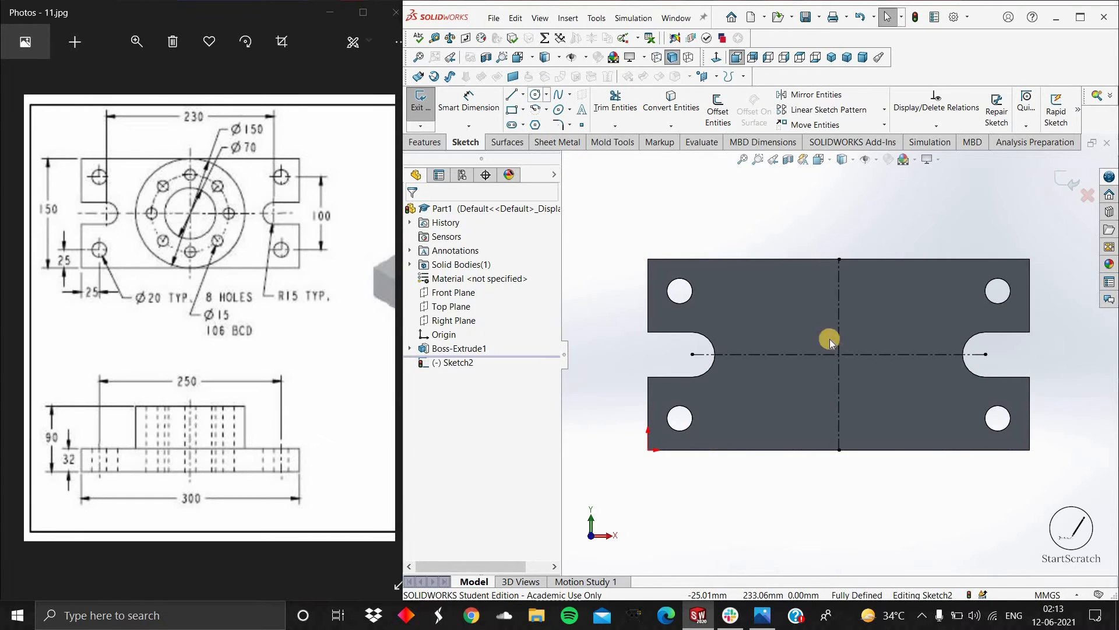
left_click(899, 427)
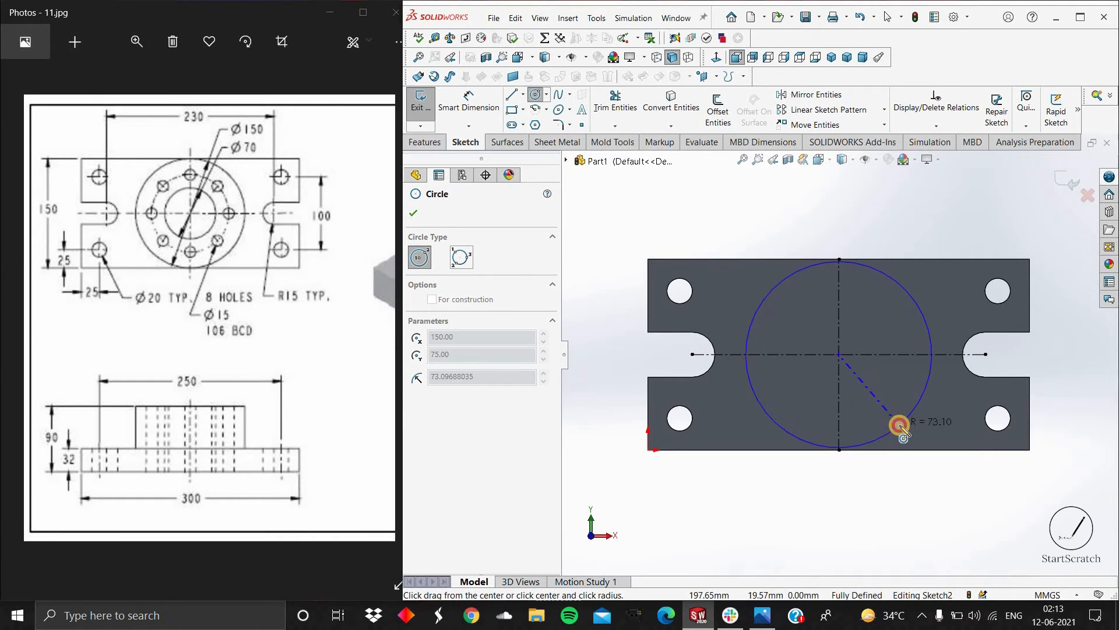
left_click(415, 212)
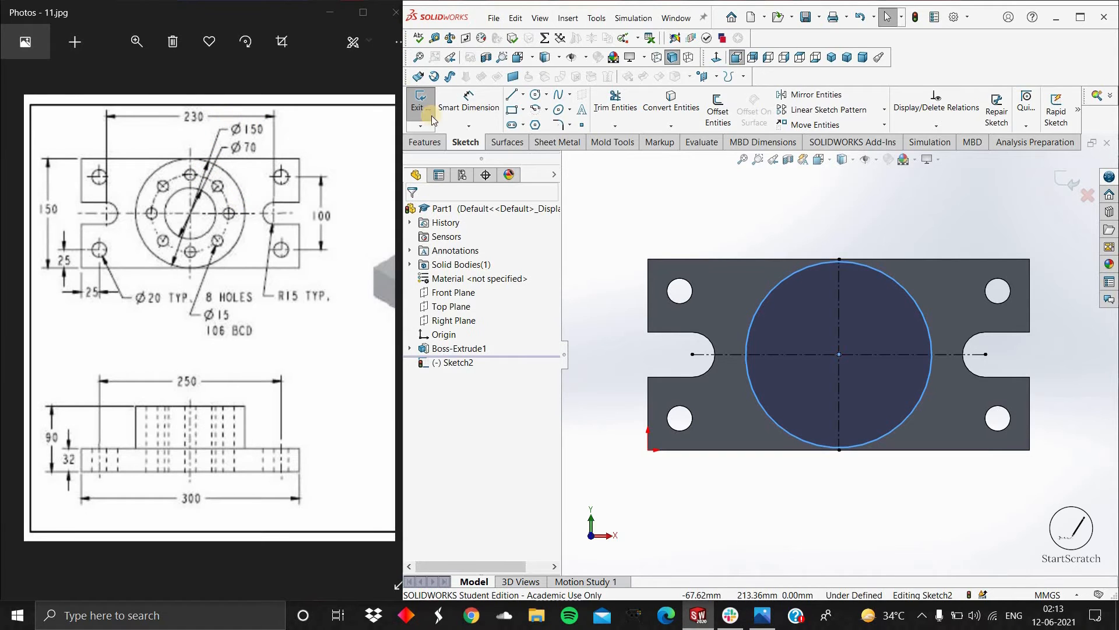
left_click(468, 104)
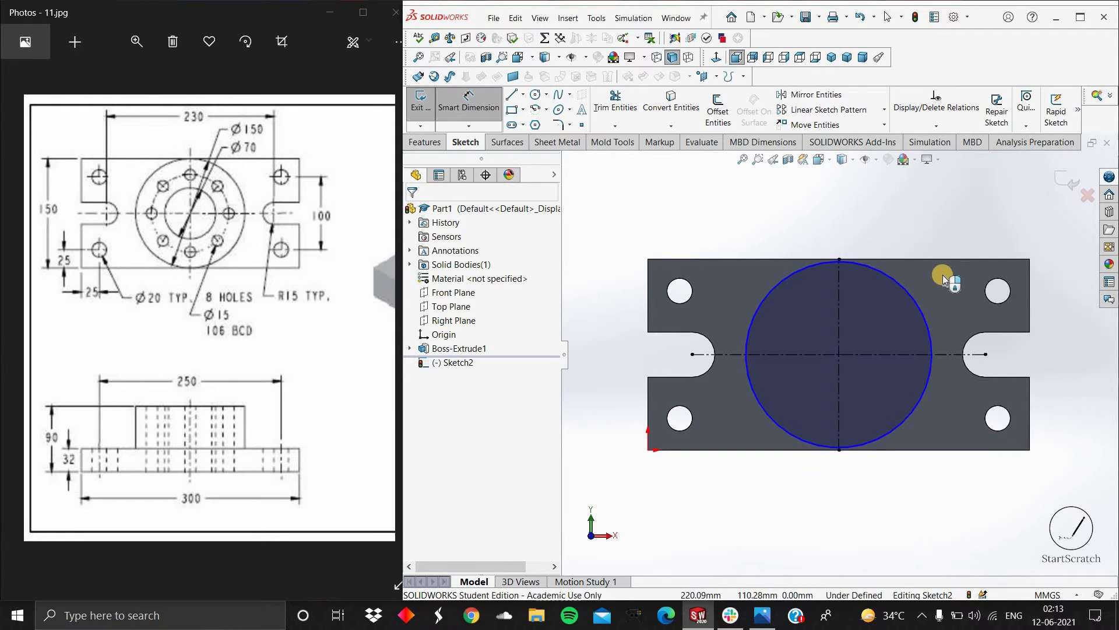
left_click(940, 276)
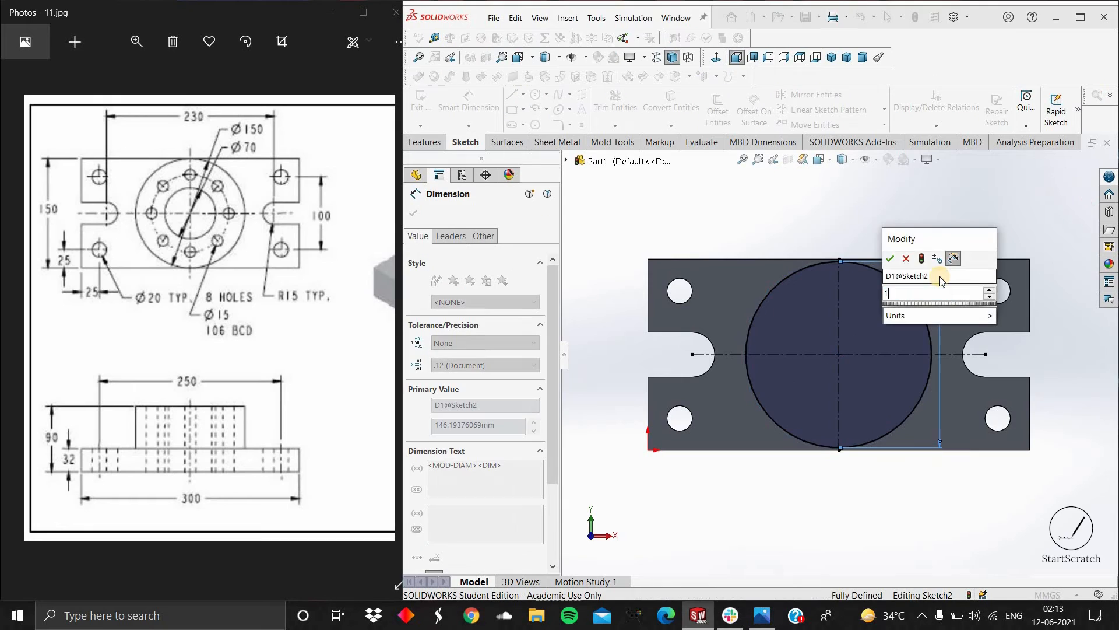
type("150")
key("Return")
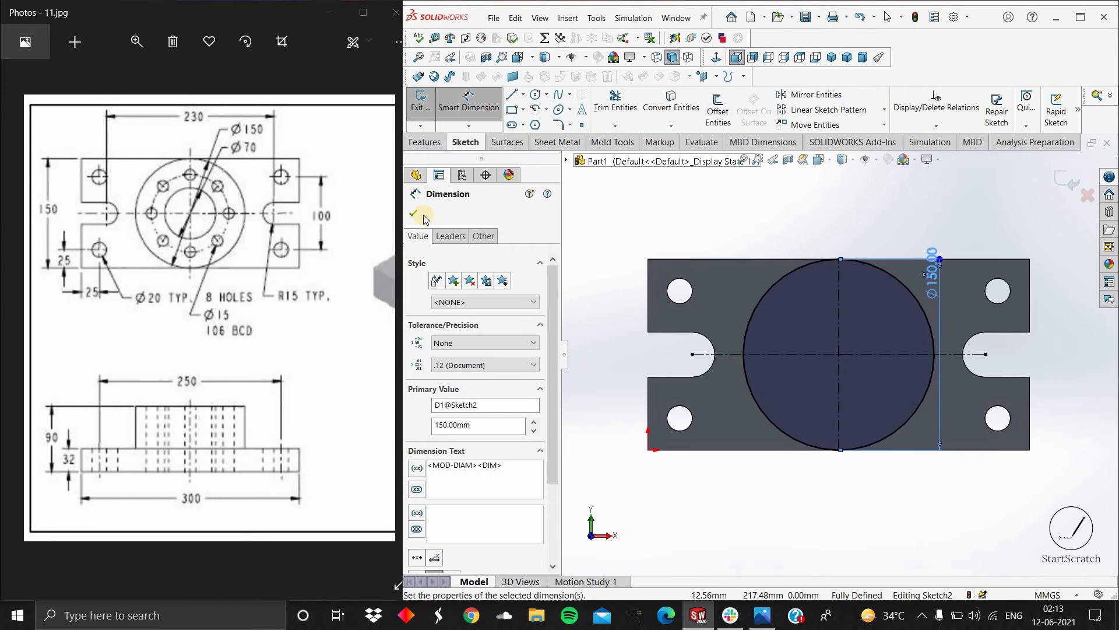
key("Escape")
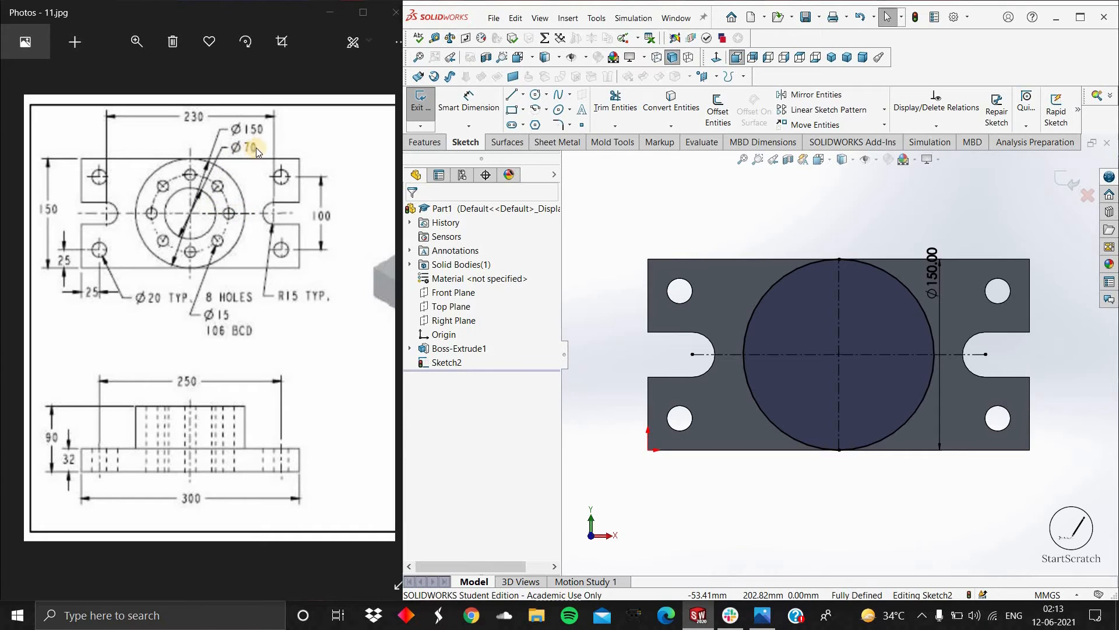
Draw a smaller circle concentric with the 150 mm circle and set its diameter to 70 mm
left_click(535, 94)
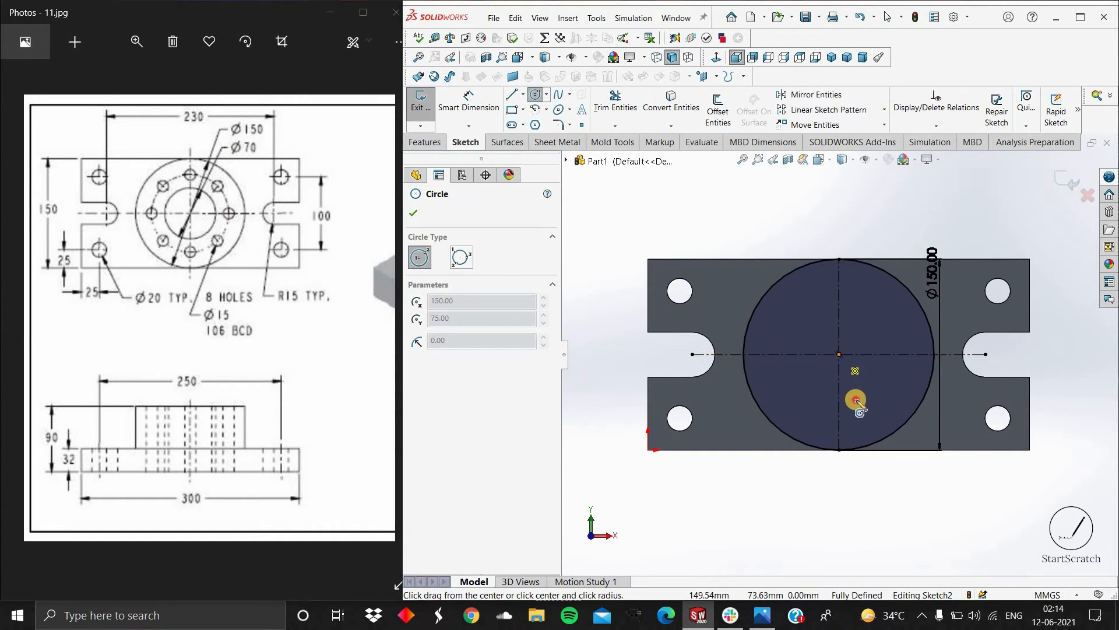
left_click(839, 354)
left_click(863, 314)
left_click(862, 315)
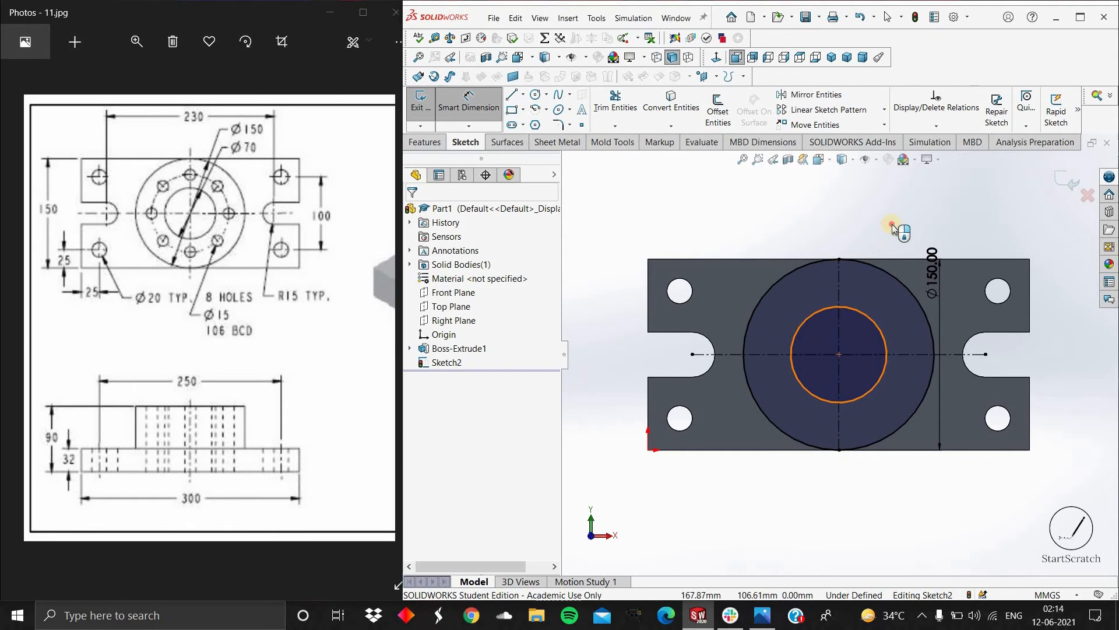
left_click(892, 225)
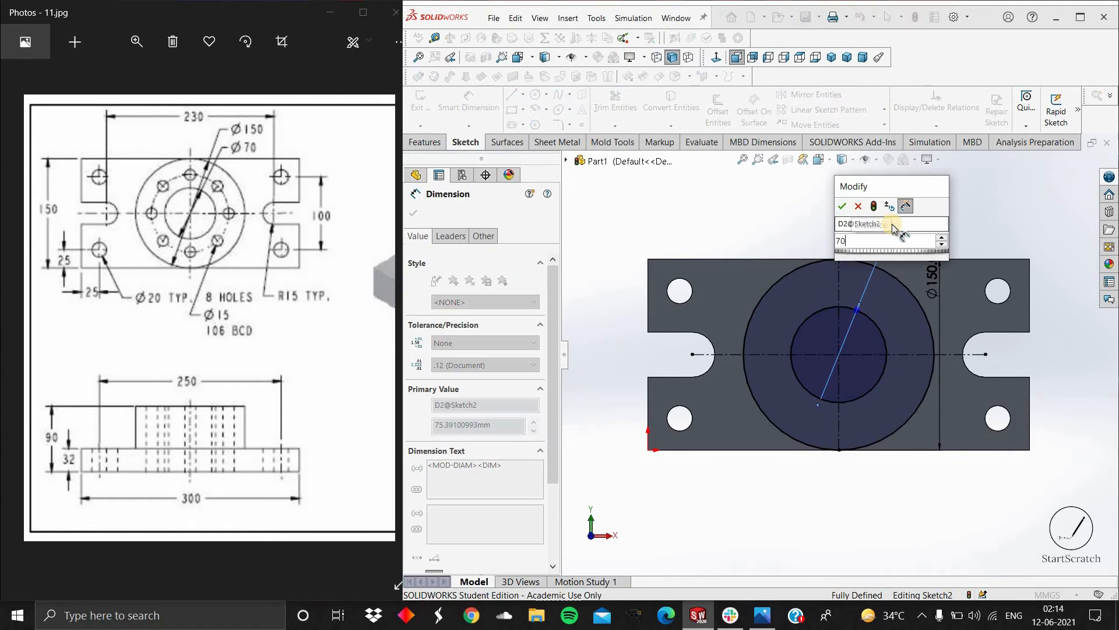
type("70")
key("Return")
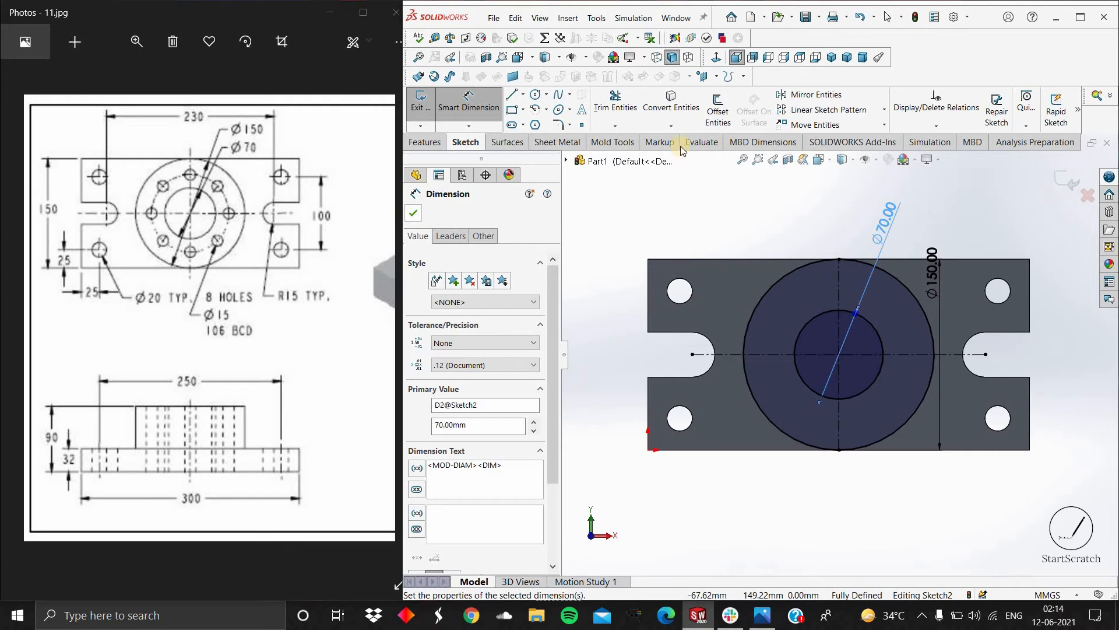
key("Escape")
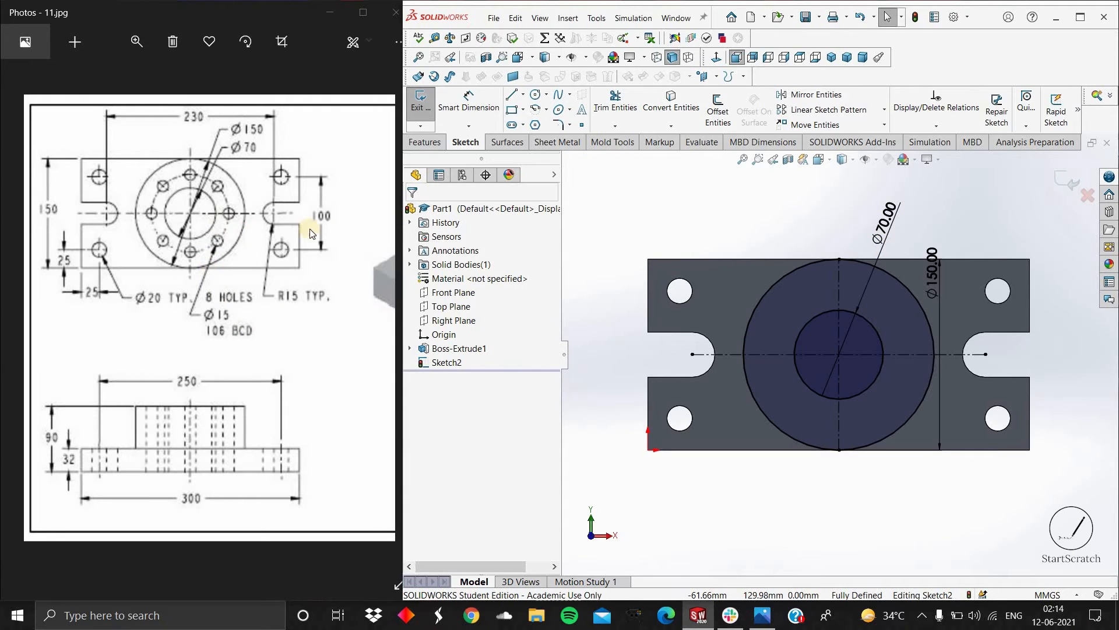
Extrude the ring between the two circles as a Blind boss 58 mm deep, merged with the plate
left_click(425, 142)
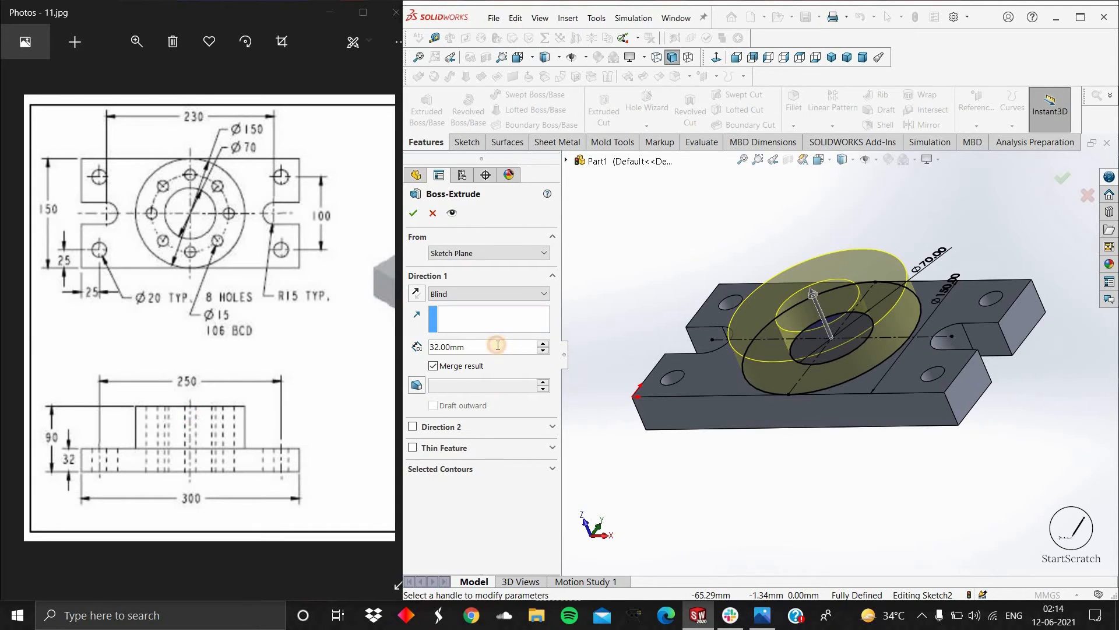
type("58")
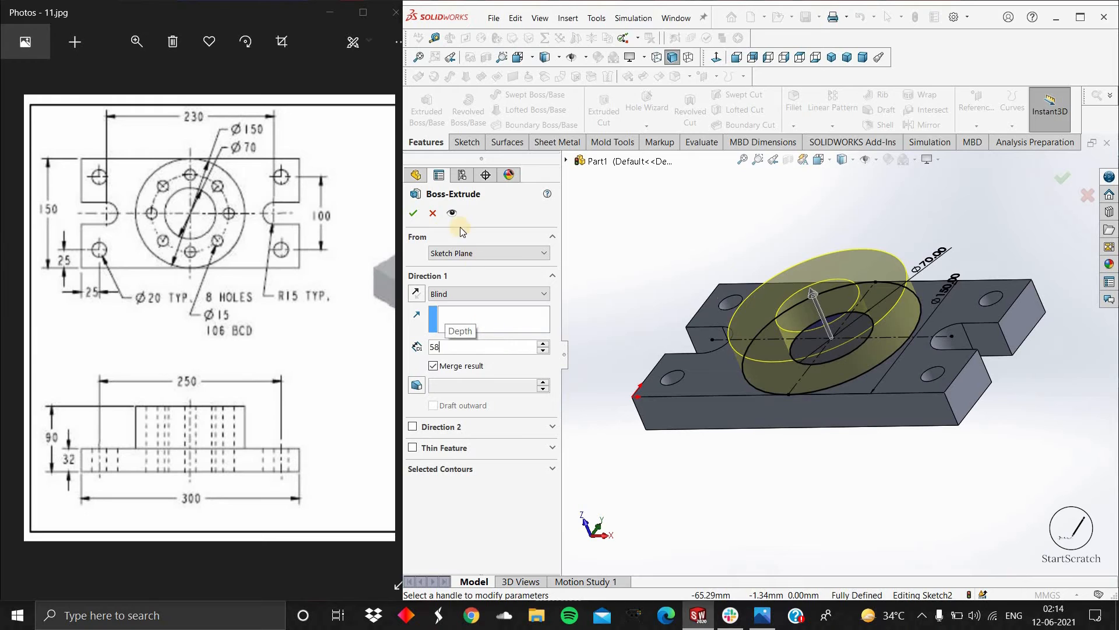
key("Return")
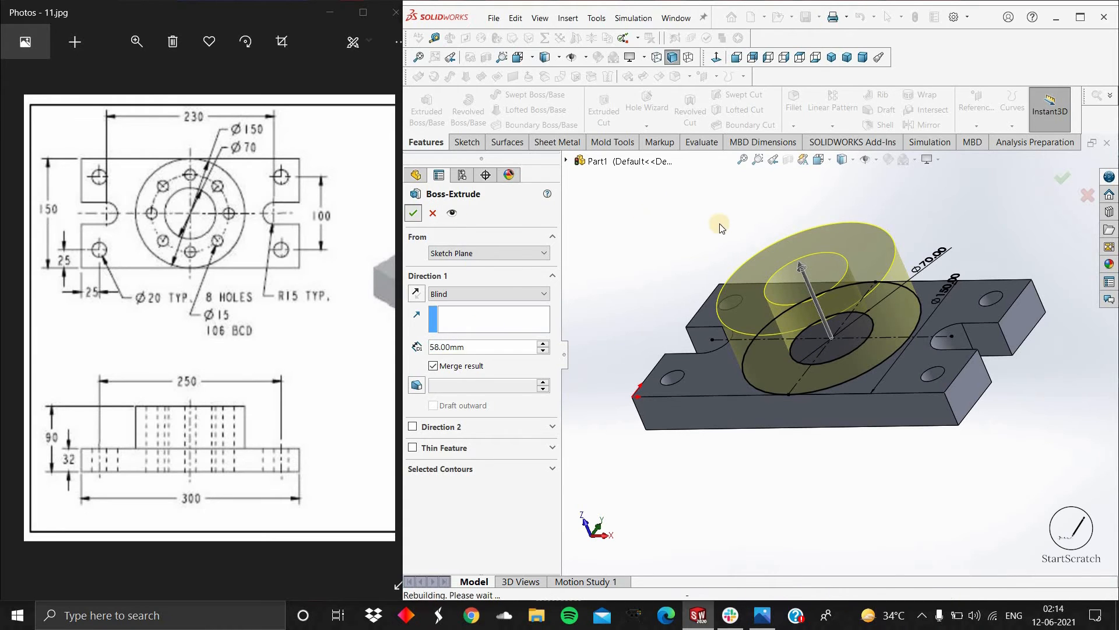
Start a sketch on the cylindrical boss's annular end face and view it face-on
scroll(830, 250, "up", 2)
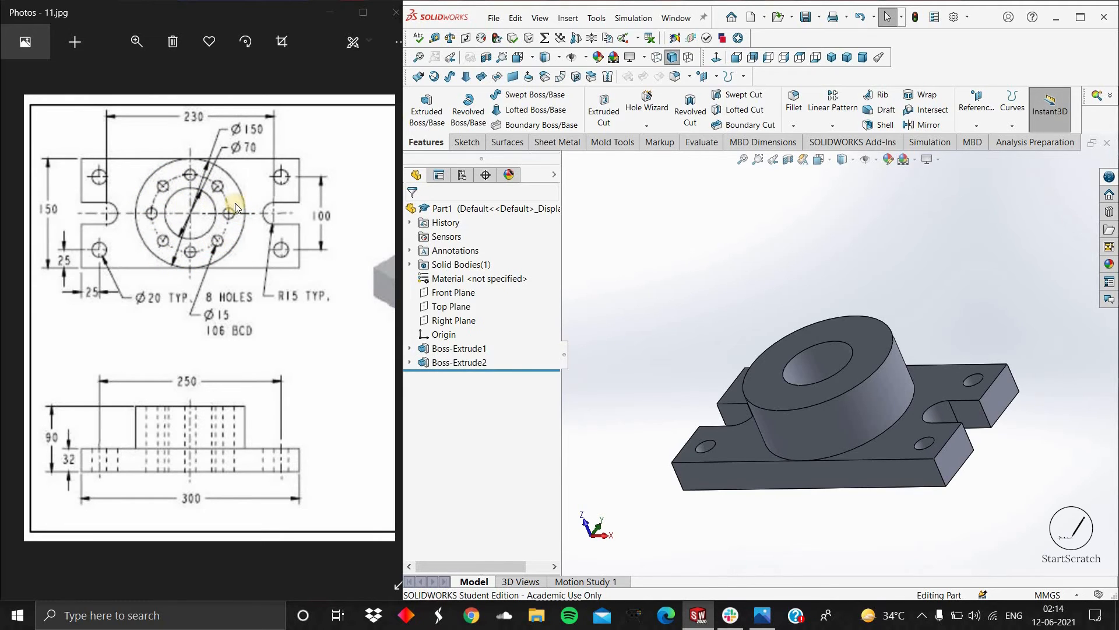
middle_click_drag(848, 288, 960, 332)
left_click(889, 350)
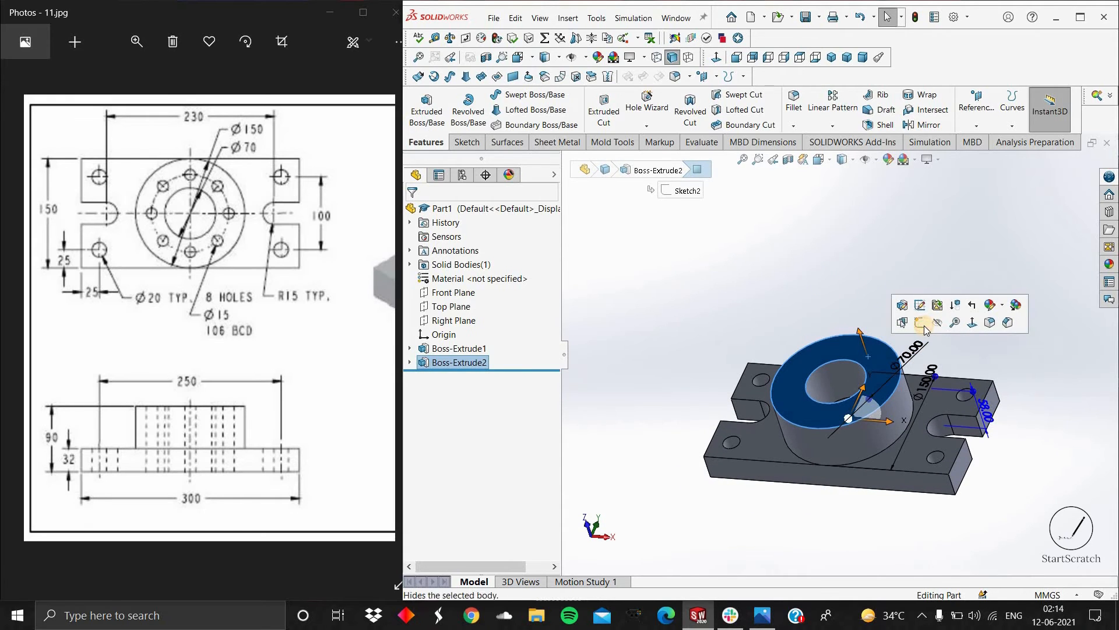
left_click(921, 324)
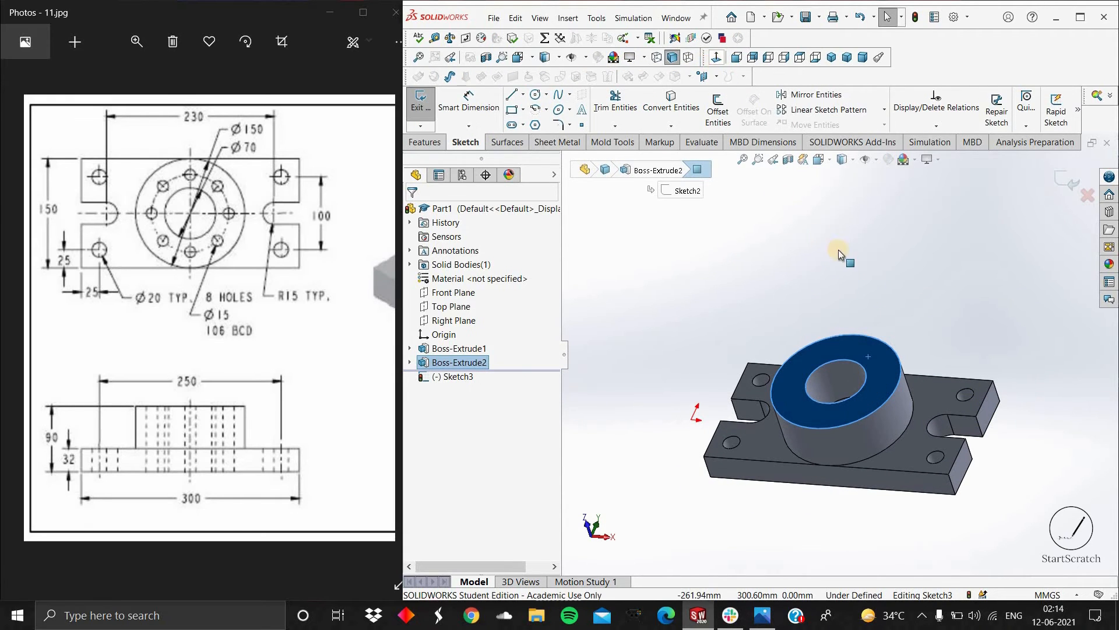
key("ctrl+8")
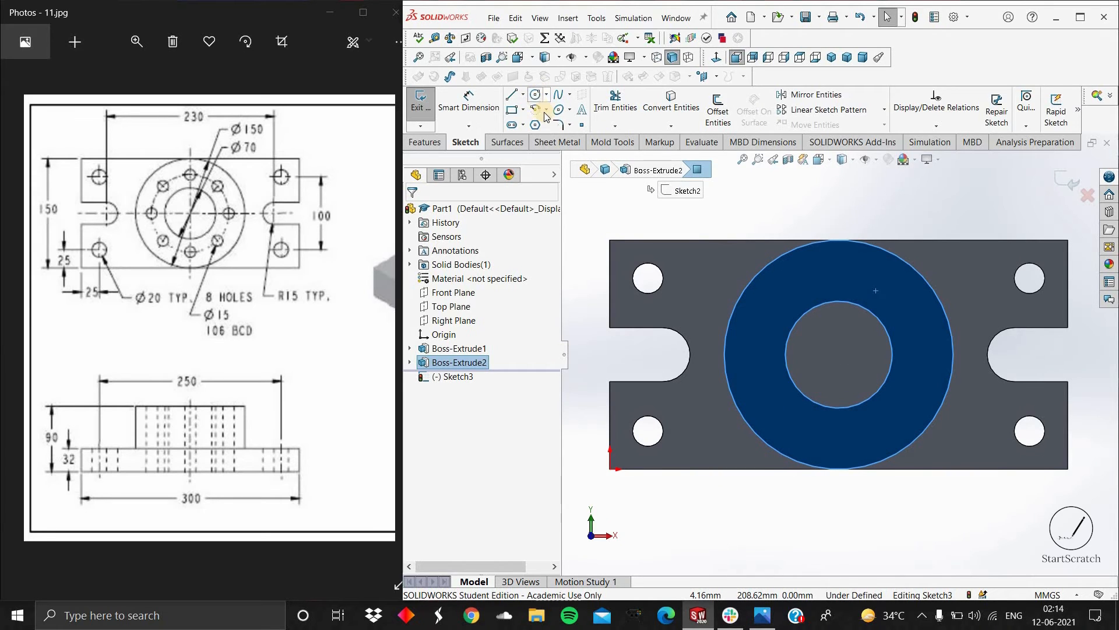
Draw a construction circle with a radius of about 59 mm on the boss face and make it concentric with the central bore
left_click(536, 94)
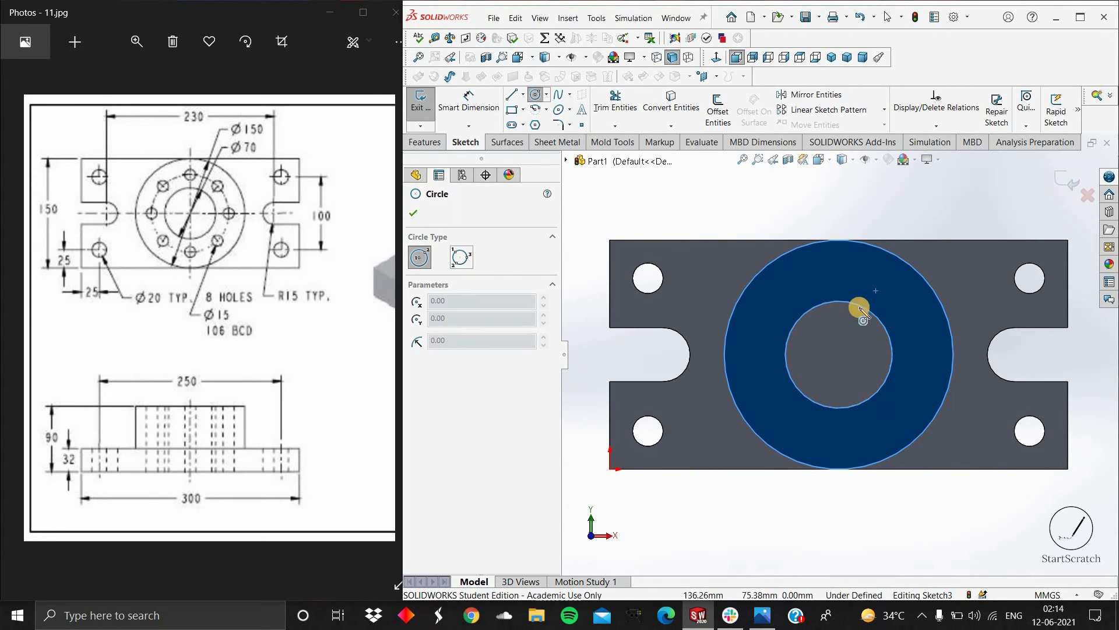
left_click(839, 355)
left_click(908, 408)
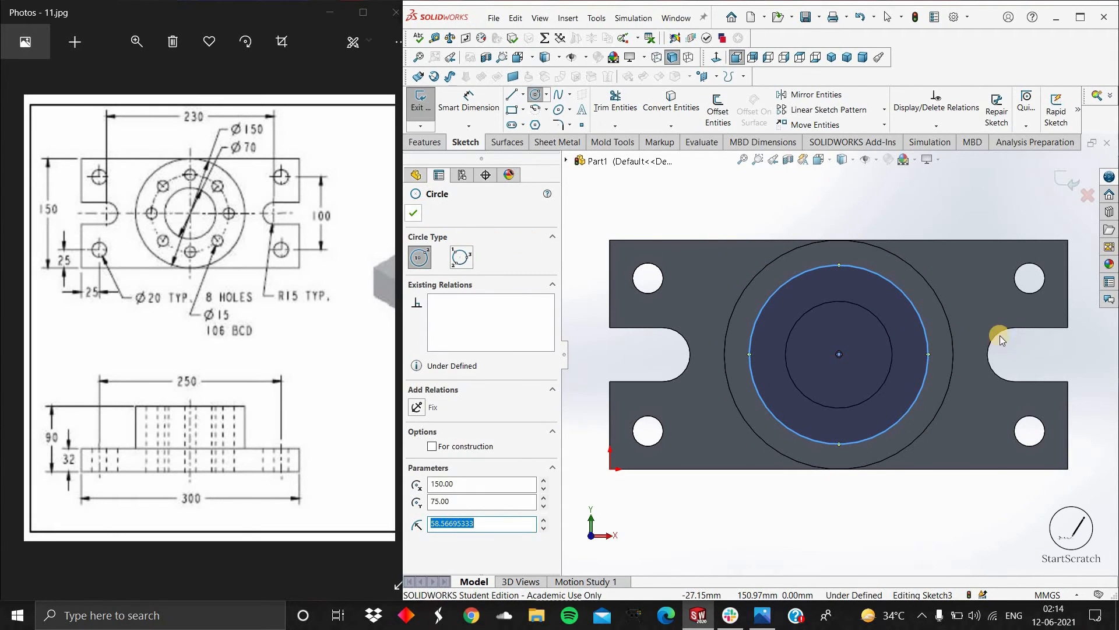
key("Escape")
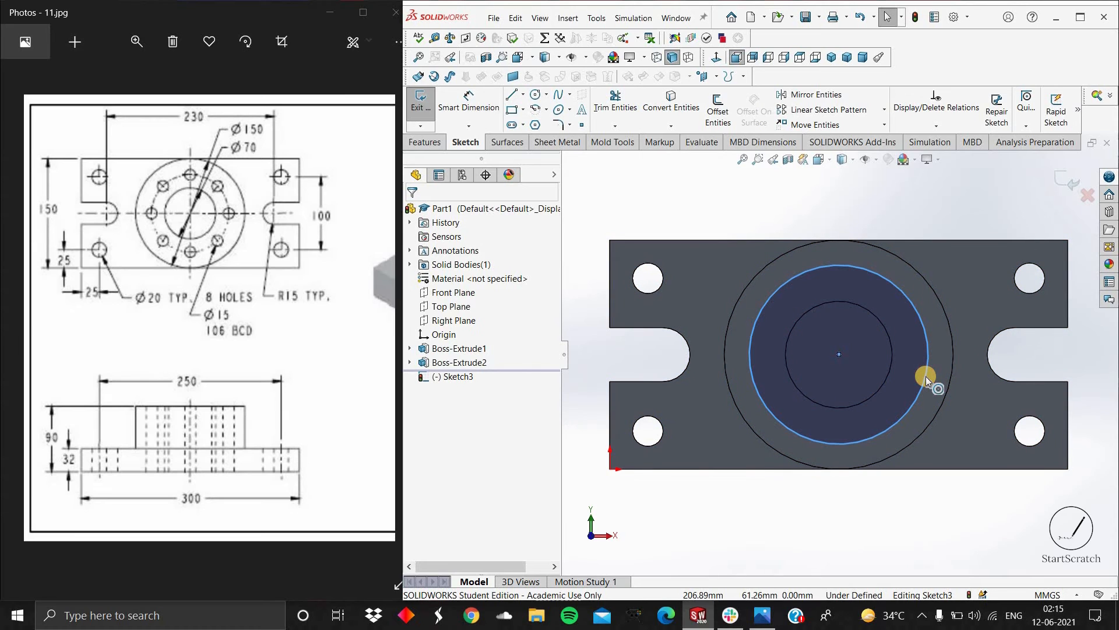
left_click(926, 376)
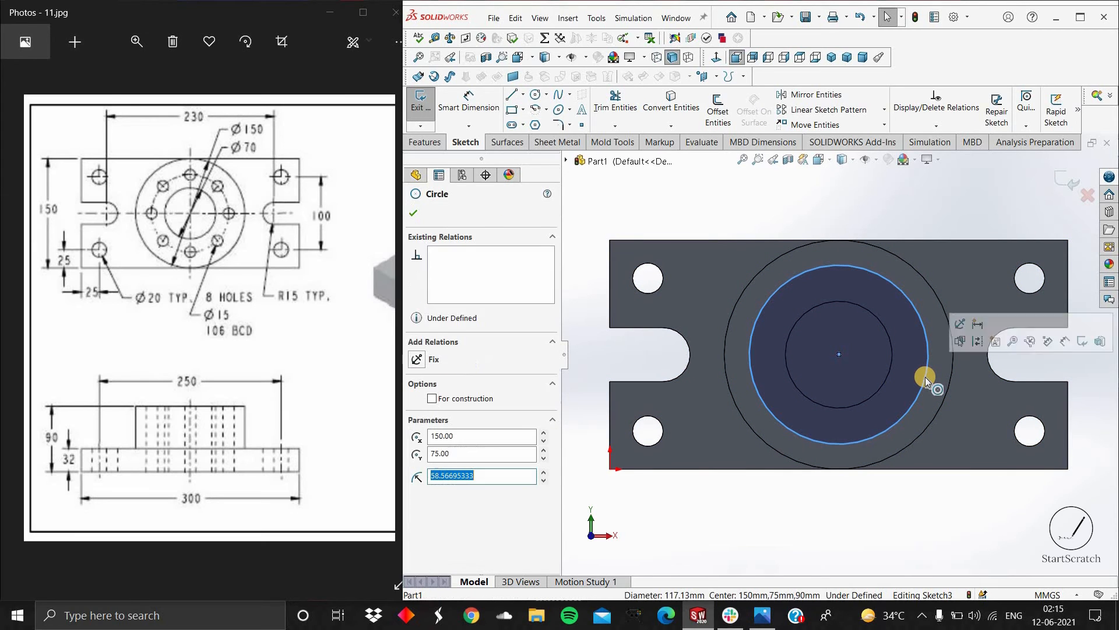
left_click(432, 399)
key("Escape")
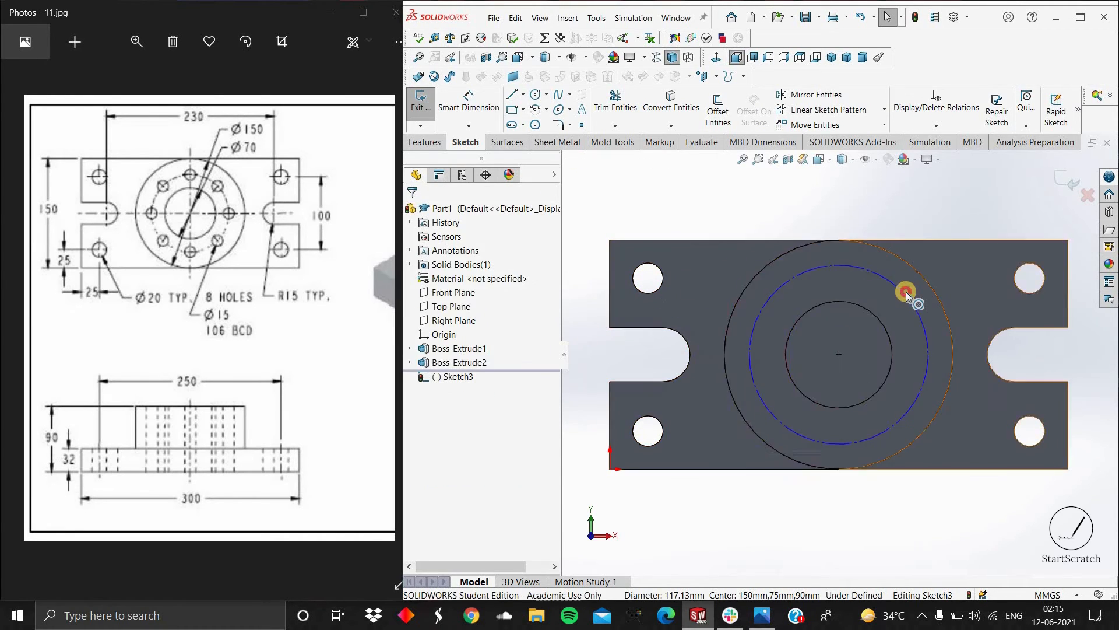
left_click(885, 324)
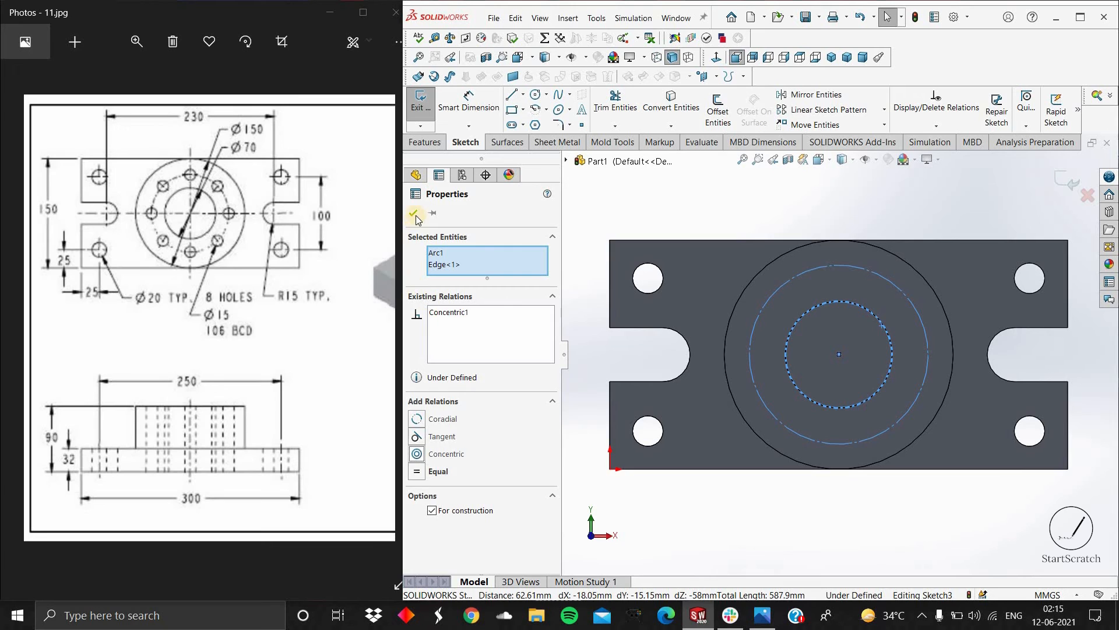
left_click(740, 185)
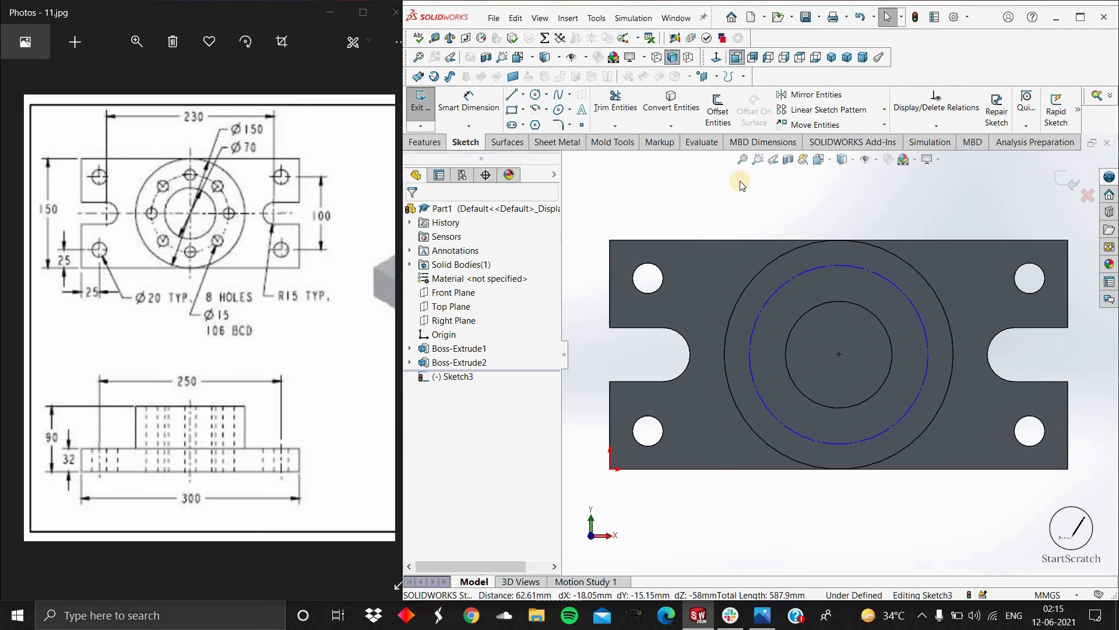
Draw a circle centred on the construction circle, horizontally in line with the bore centre, and set its diameter to 15 mm
left_click(537, 96)
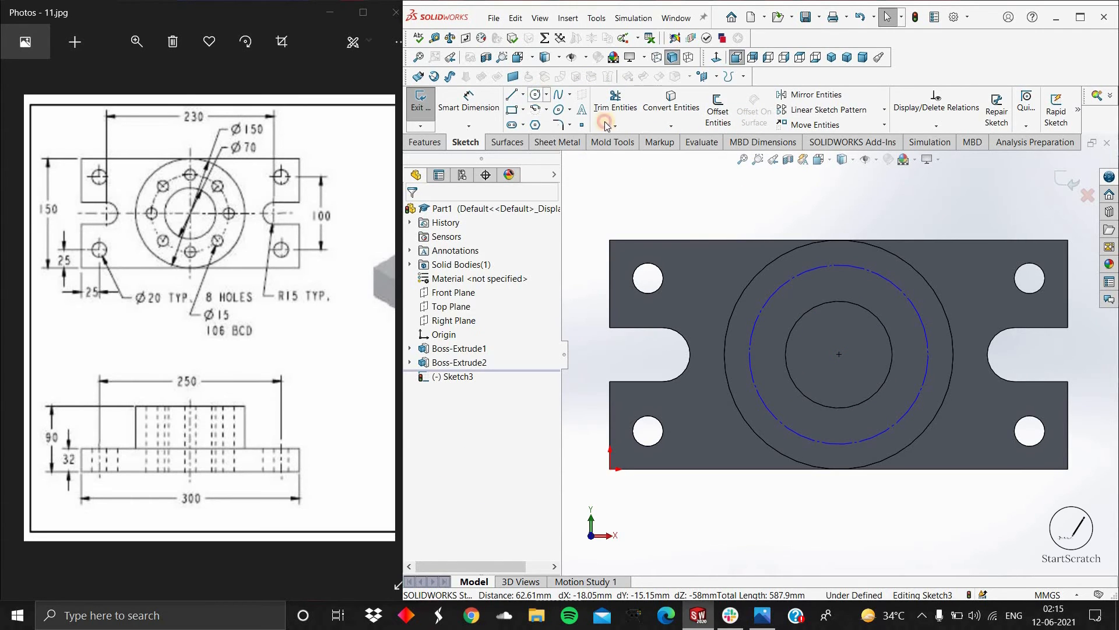
left_click(929, 354)
left_click(932, 370)
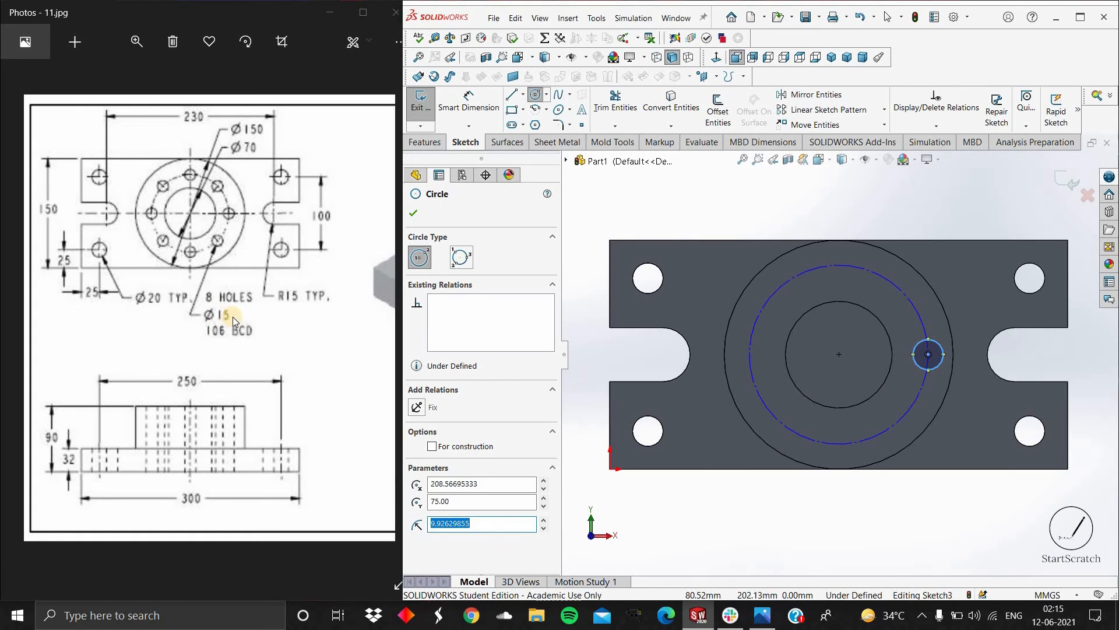
left_click(940, 363)
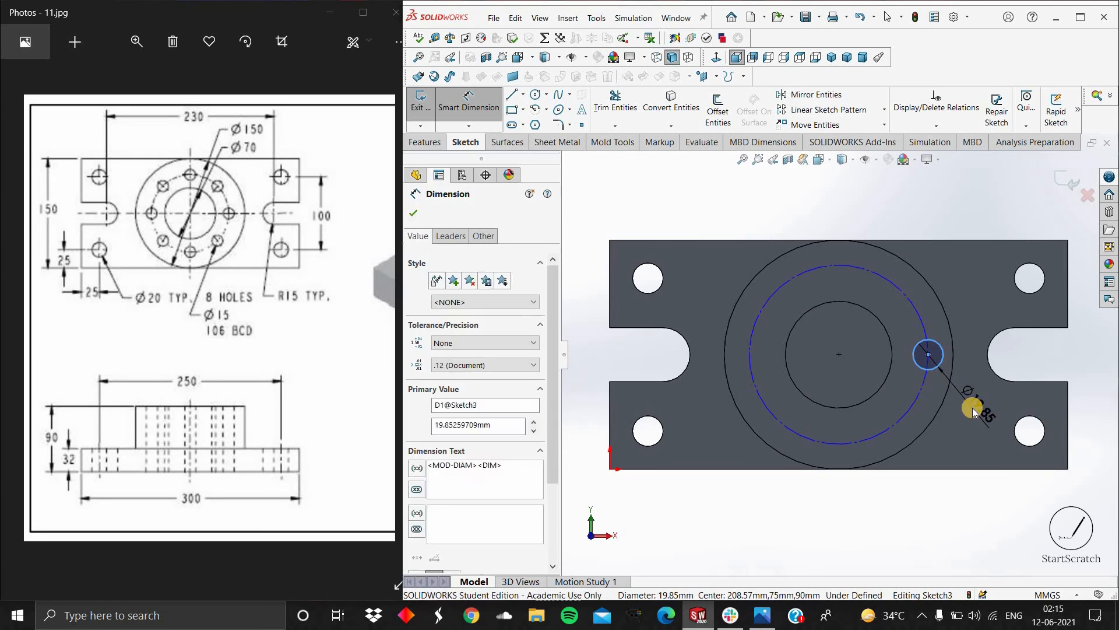
left_click(973, 409)
type("15")
key("Return")
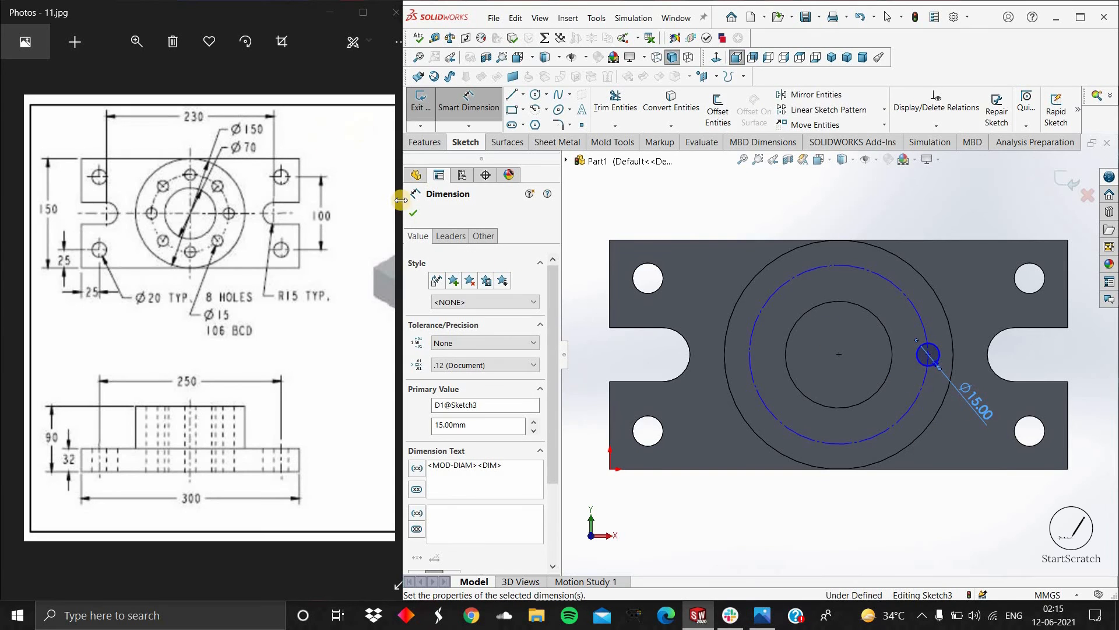
key("Escape")
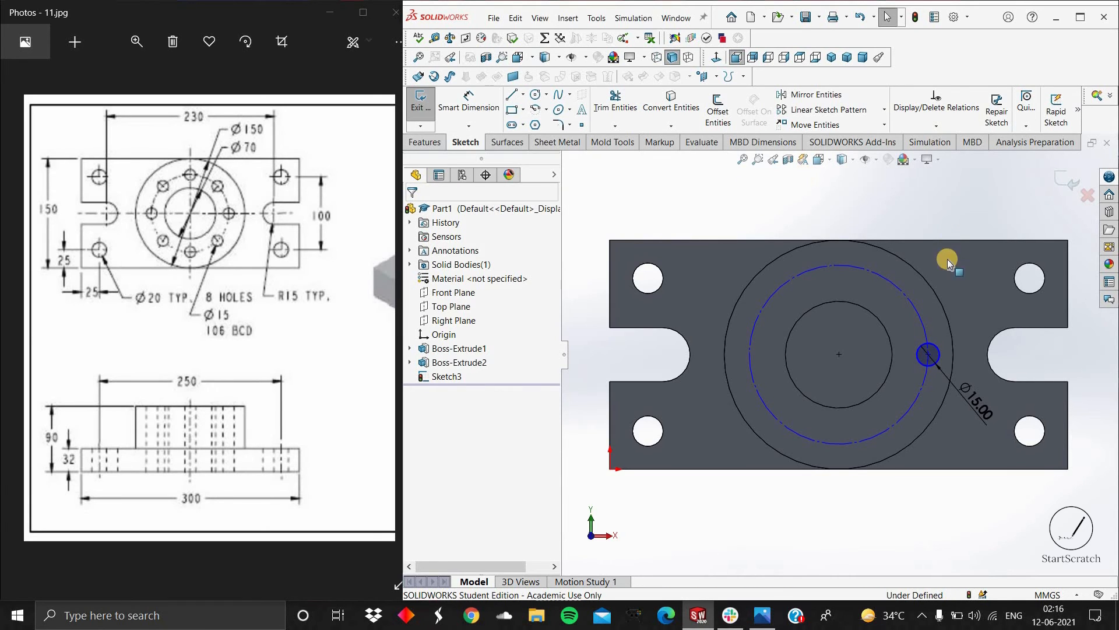
Set the diameter of the construction bolt circle to 106 mm
left_click(910, 298)
left_click(962, 201)
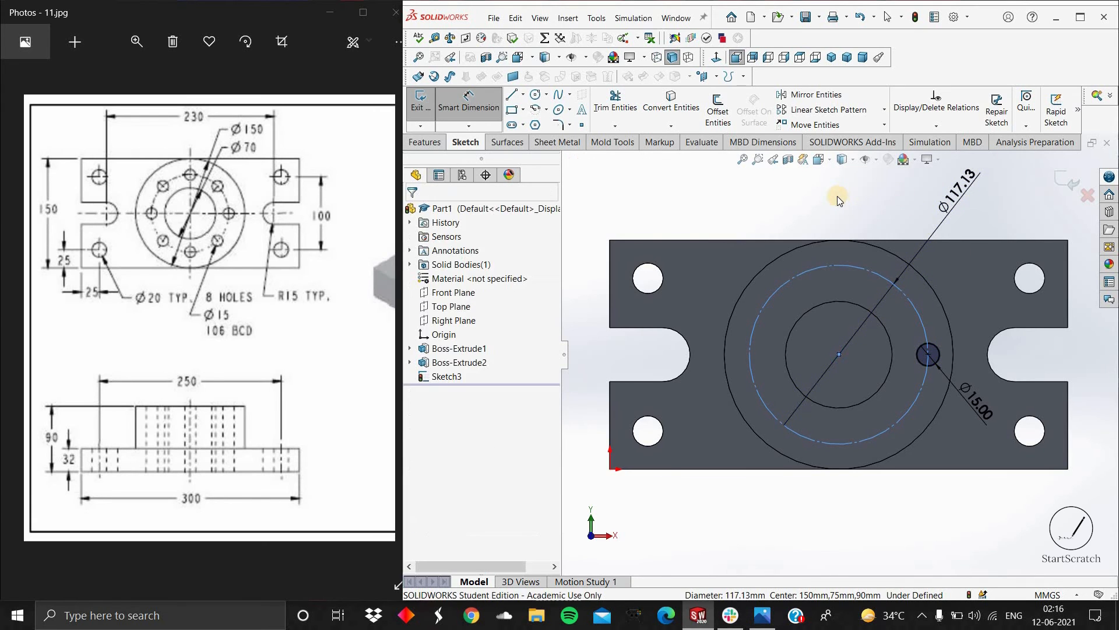
type("106")
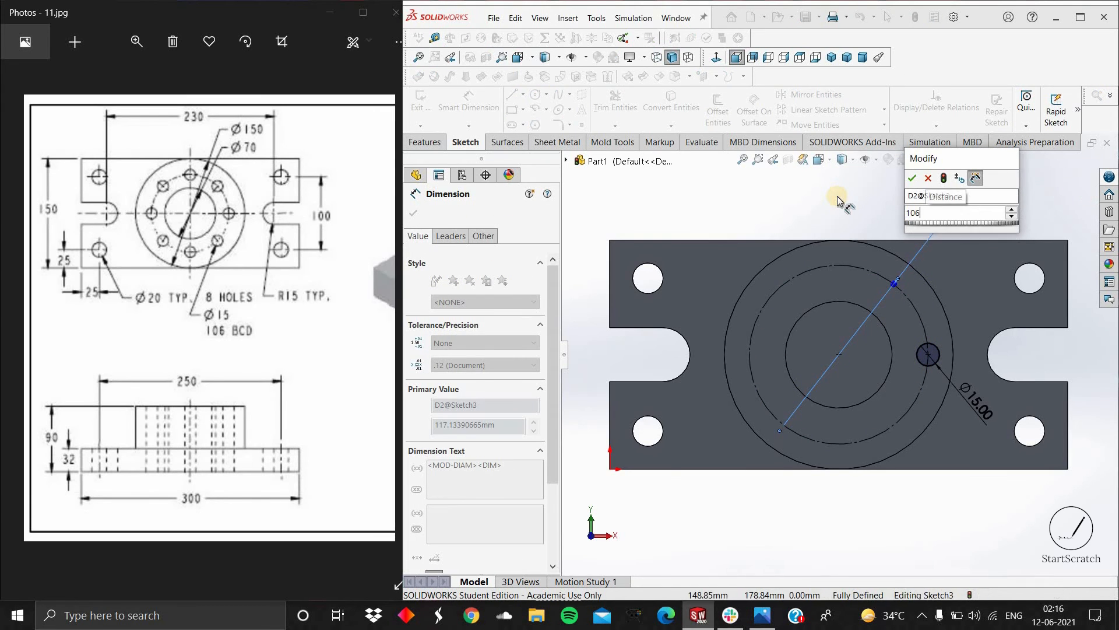
key("Return")
key("Escape")
key("Escape")
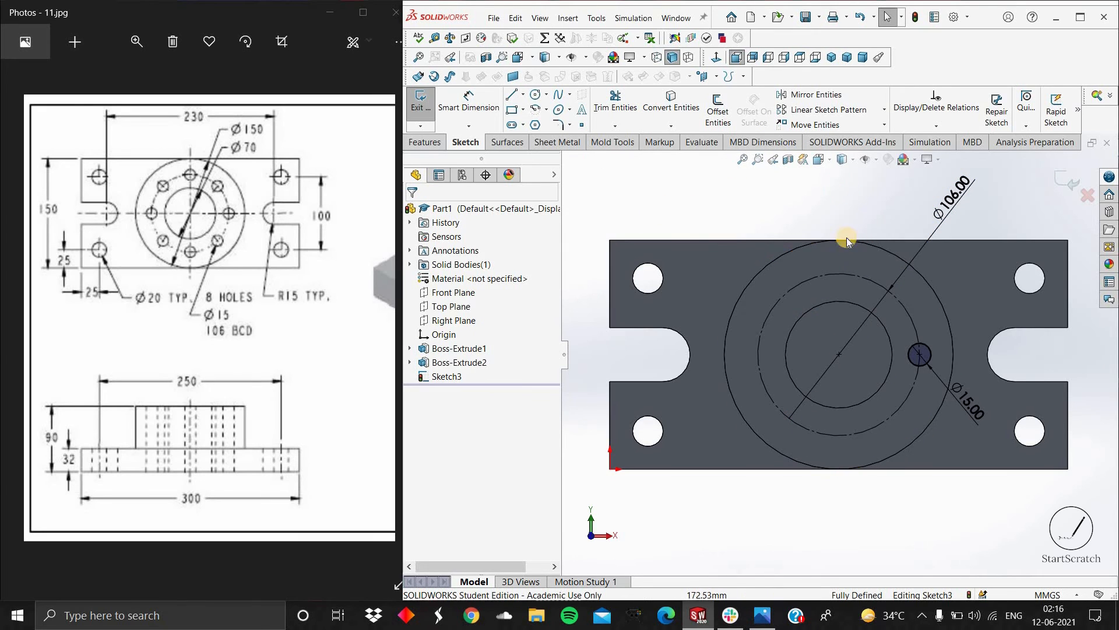
Create a circular sketch pattern of the 15 mm circle around the bore centre with 8 equally spaced instances over 360 degrees
left_click(929, 351)
left_click(831, 188)
left_click(886, 111)
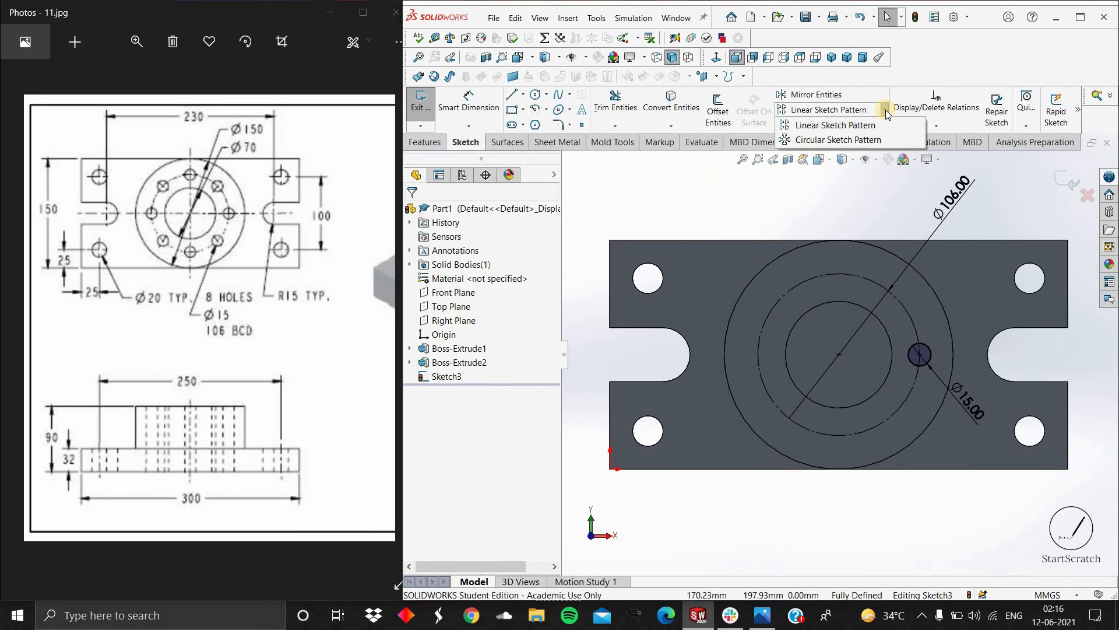
left_click(877, 140)
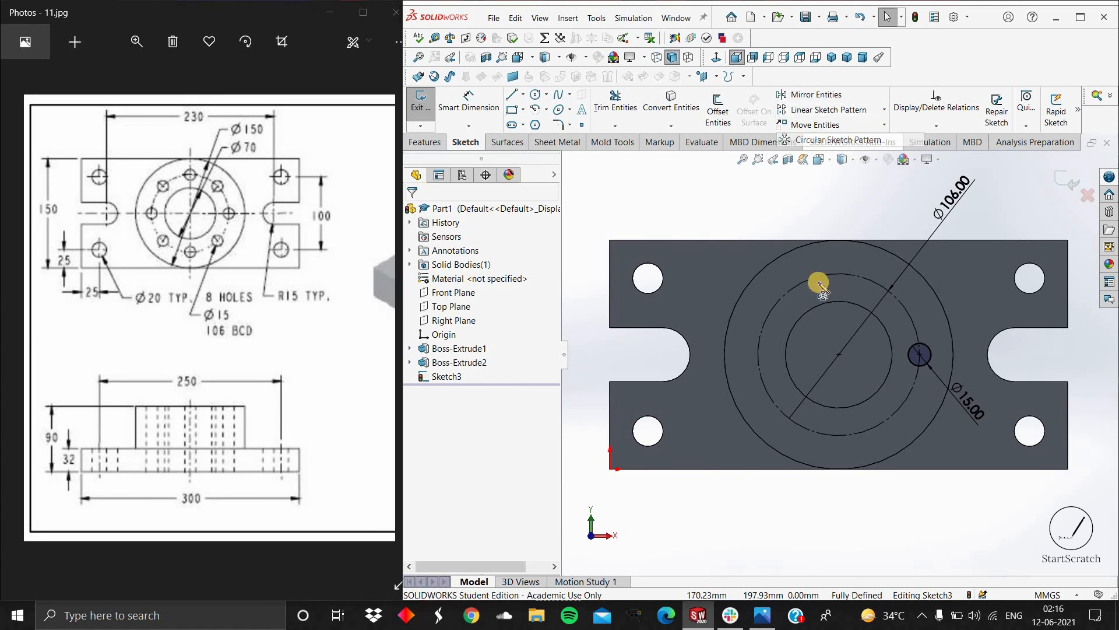
left_click(919, 348)
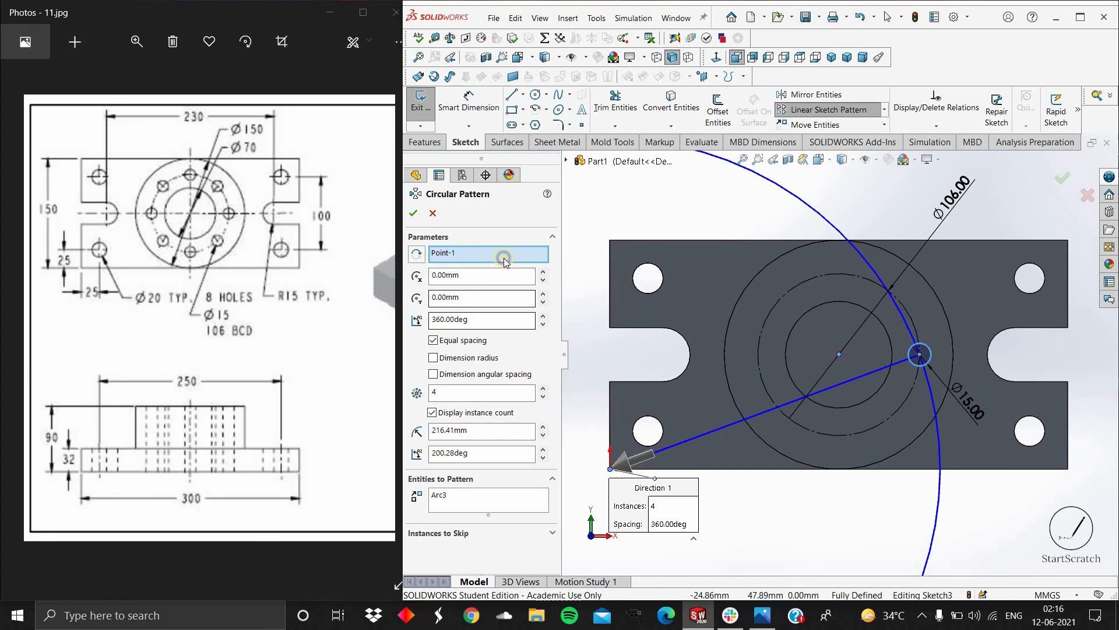
right_click(479, 251)
left_click(514, 260)
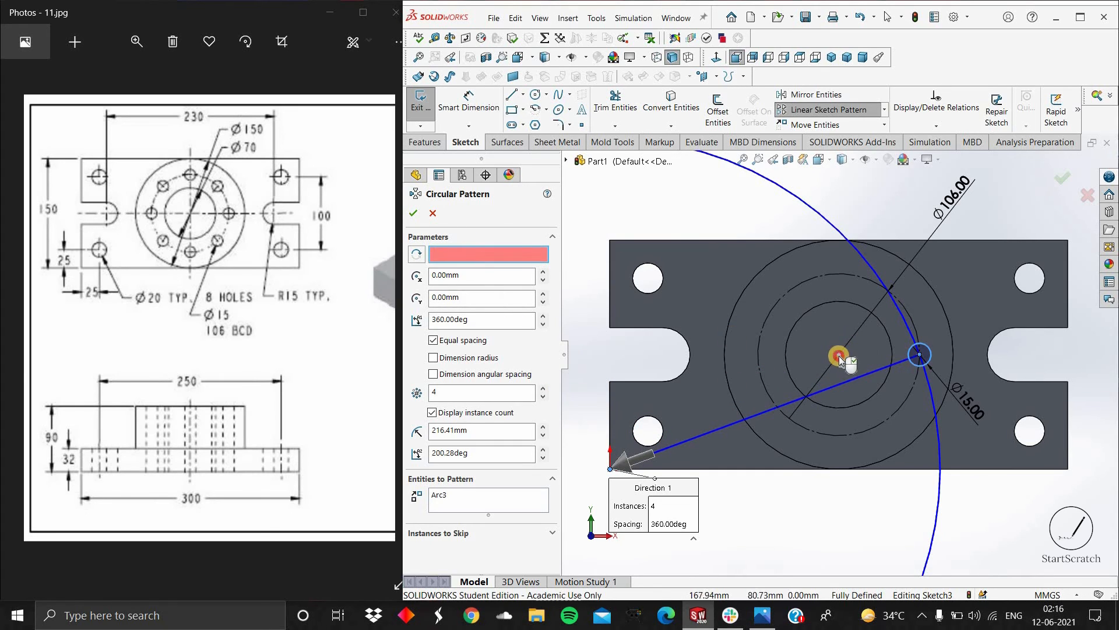
left_click(840, 353)
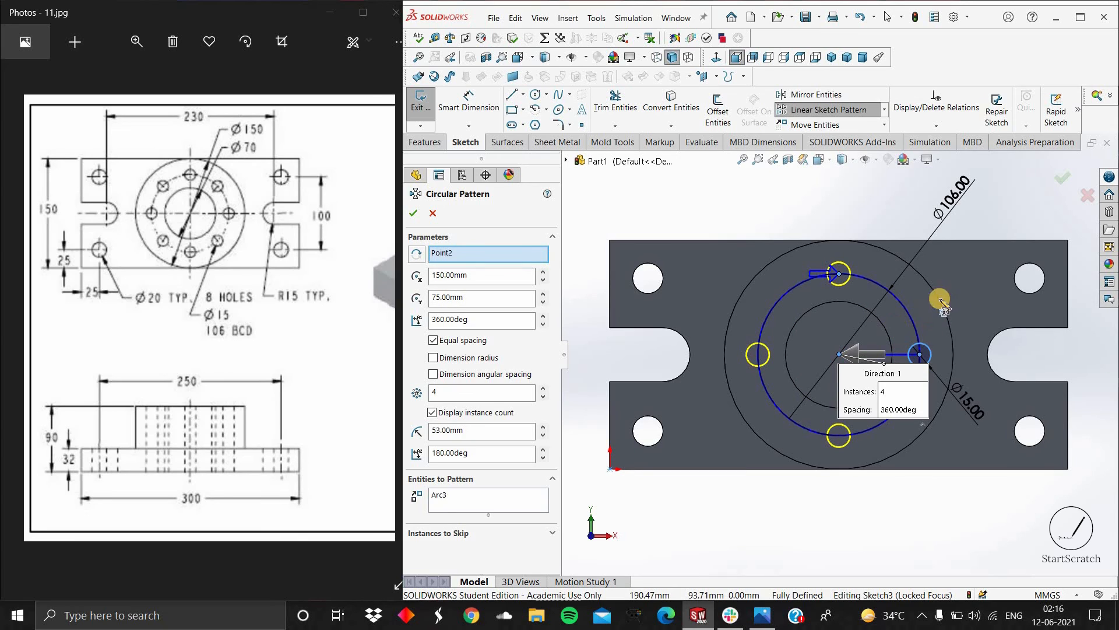
double_click(471, 394)
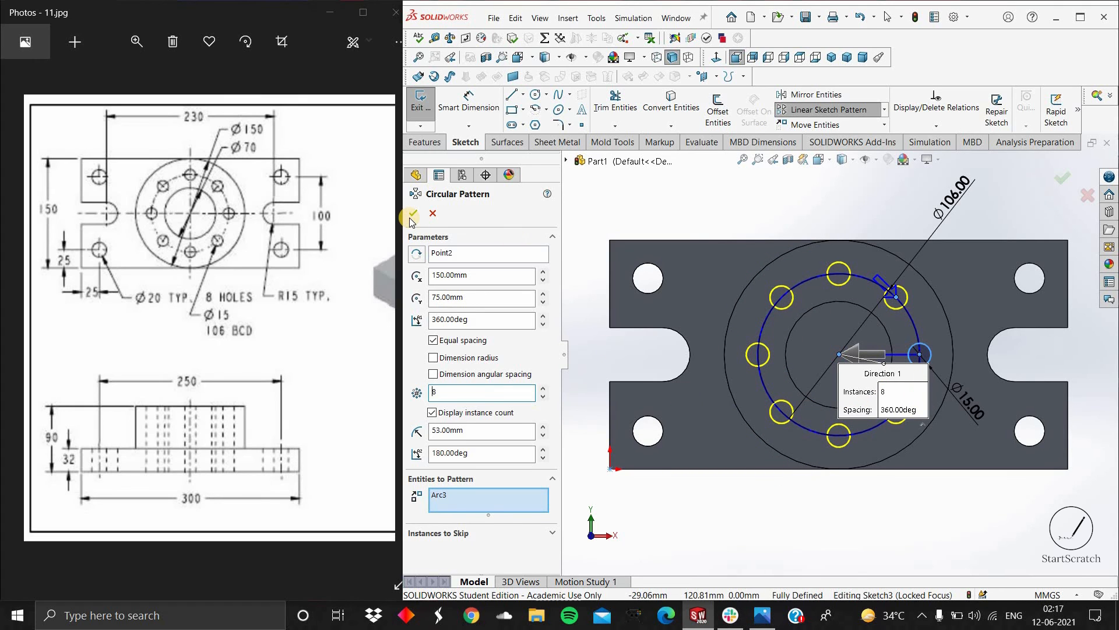
key("Return")
Cut-extrude the eight patterned circles Through All so the holes pass through both the boss and the base plate
middle_click_drag(860, 517, 811, 271)
scroll(829, 407, "up", 1)
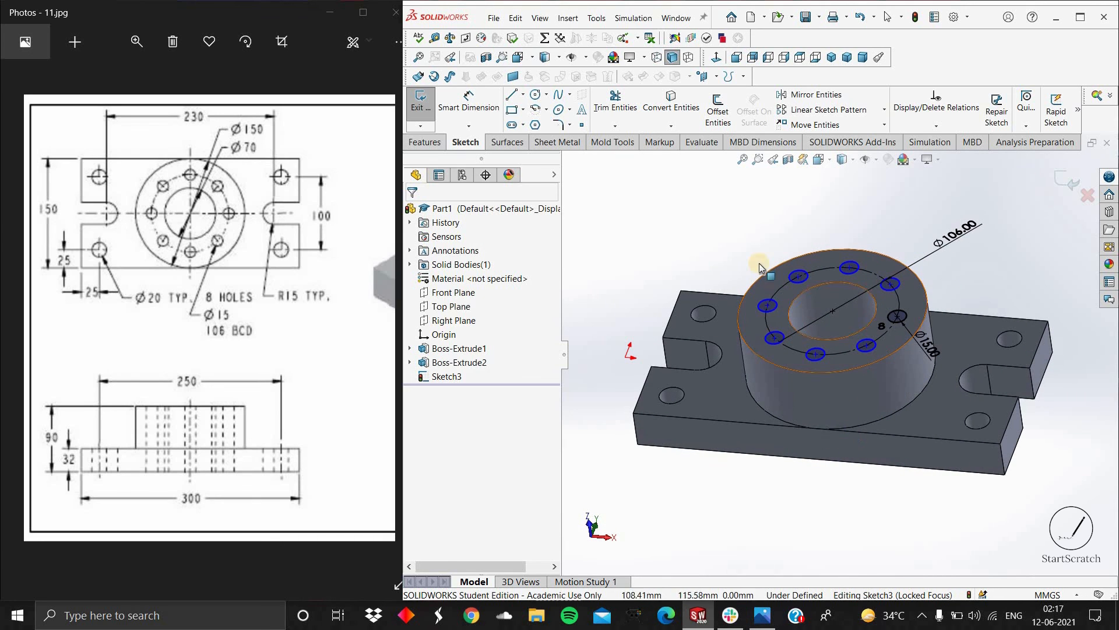
left_click(425, 143)
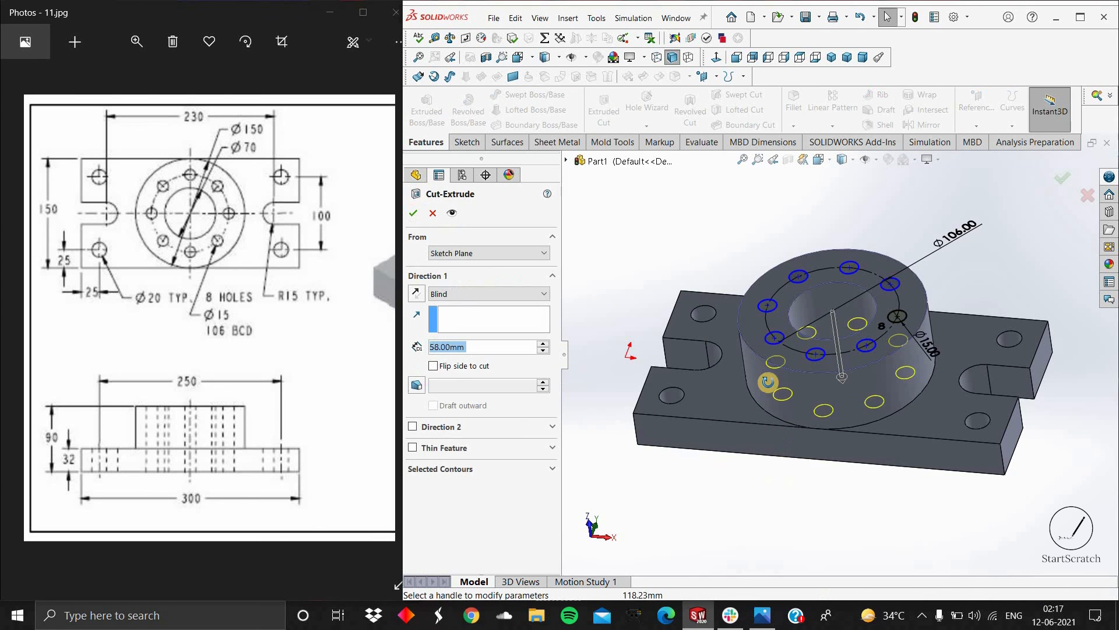
left_click(458, 293)
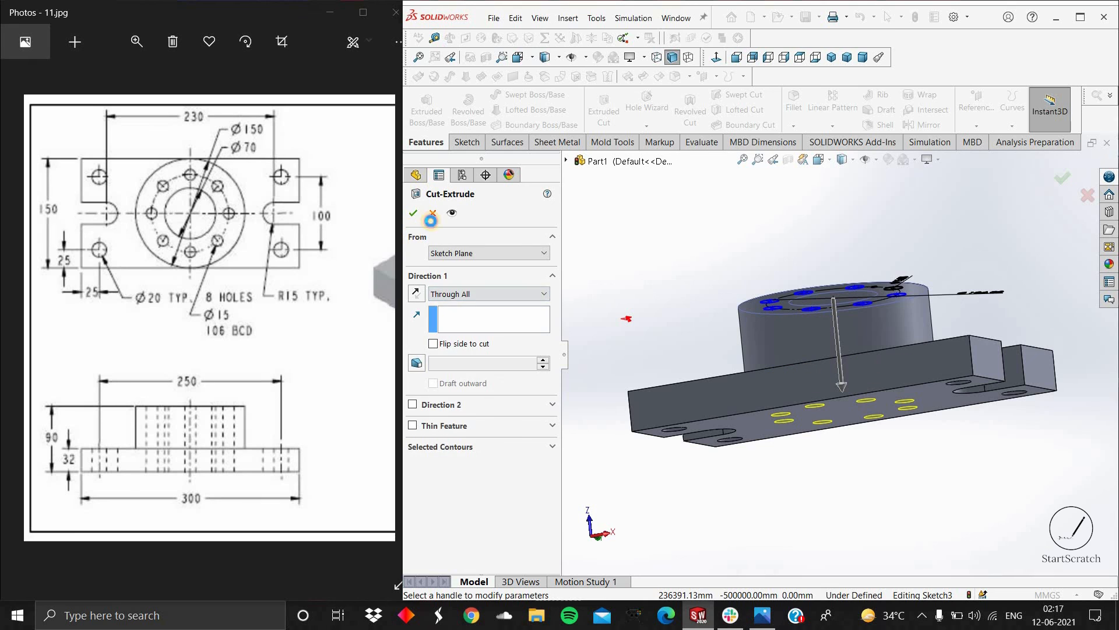
left_click(904, 260)
scroll(912, 292, "up", 3)
middle_click_drag(918, 323, 913, 374)
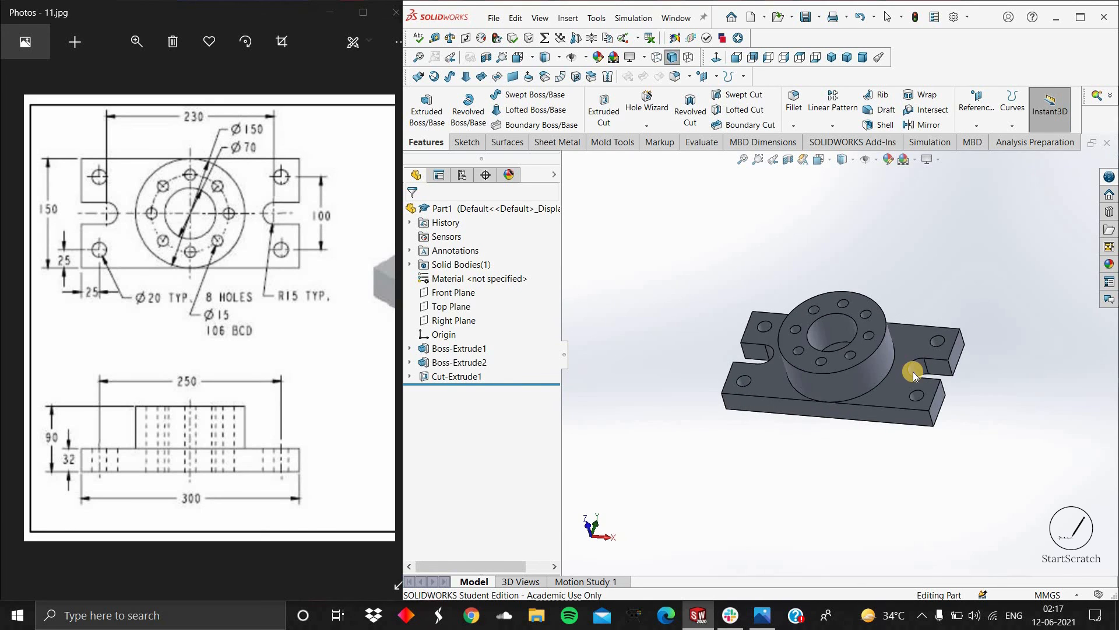